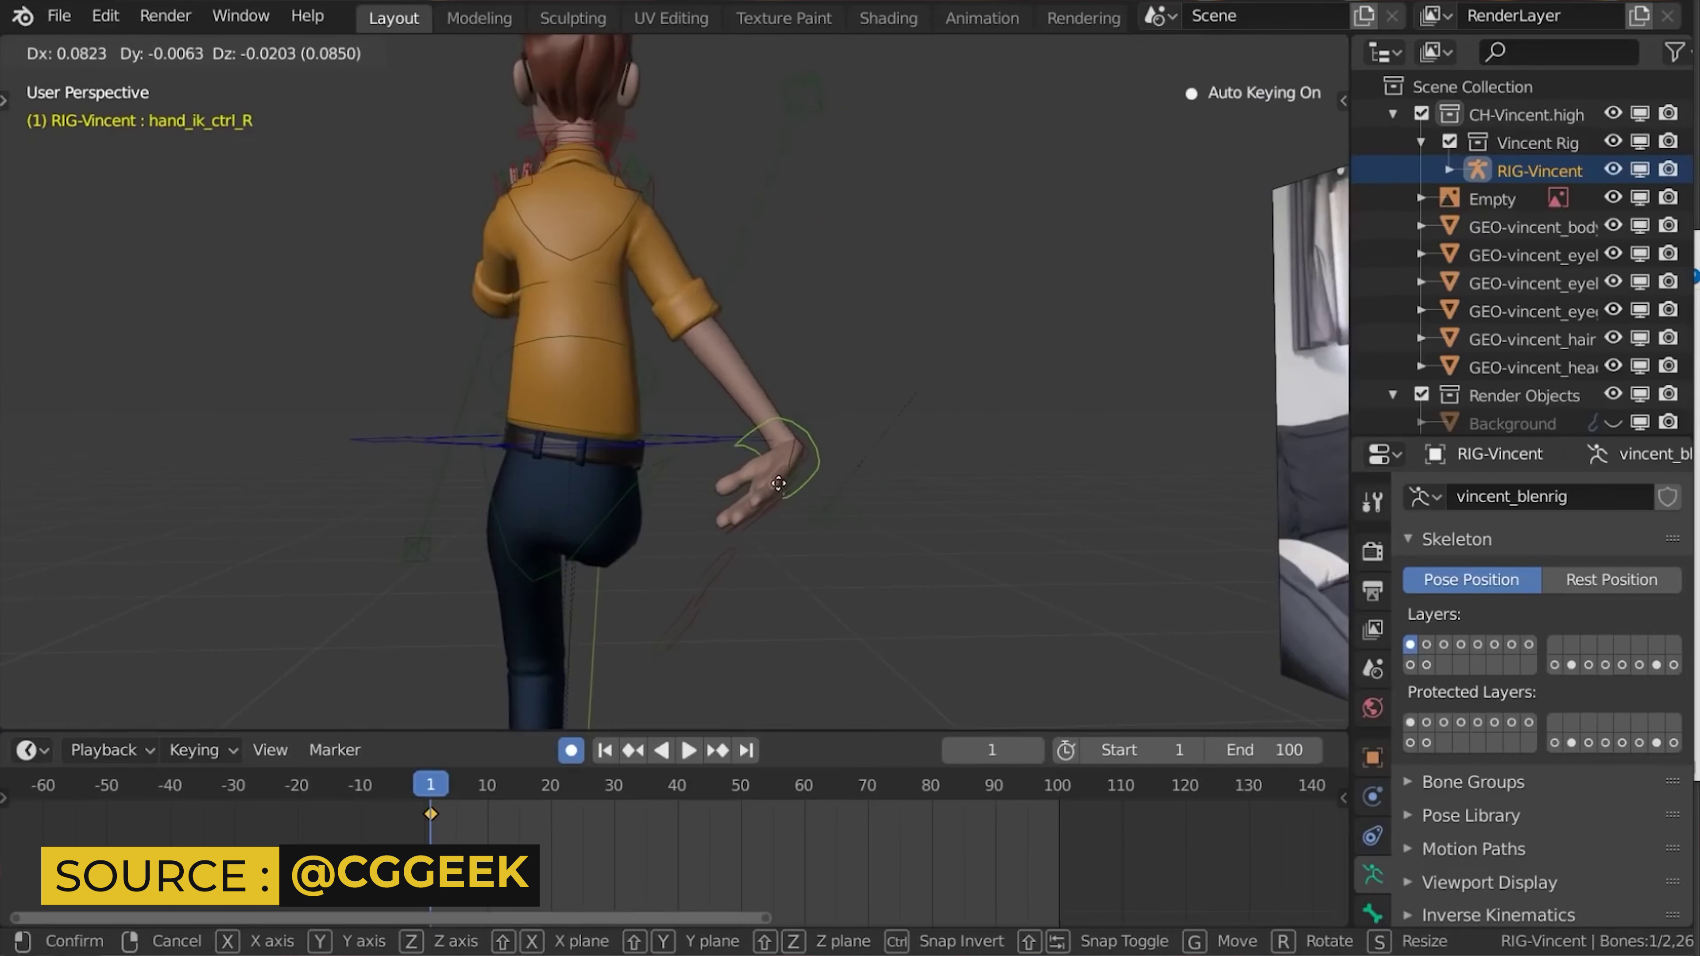
# Step: Move and rotate the foot and hand IK controls to match the video, keying the pose at frame 8
pyautogui.press('Return')
pyautogui.press('r')
pyautogui.press('r')
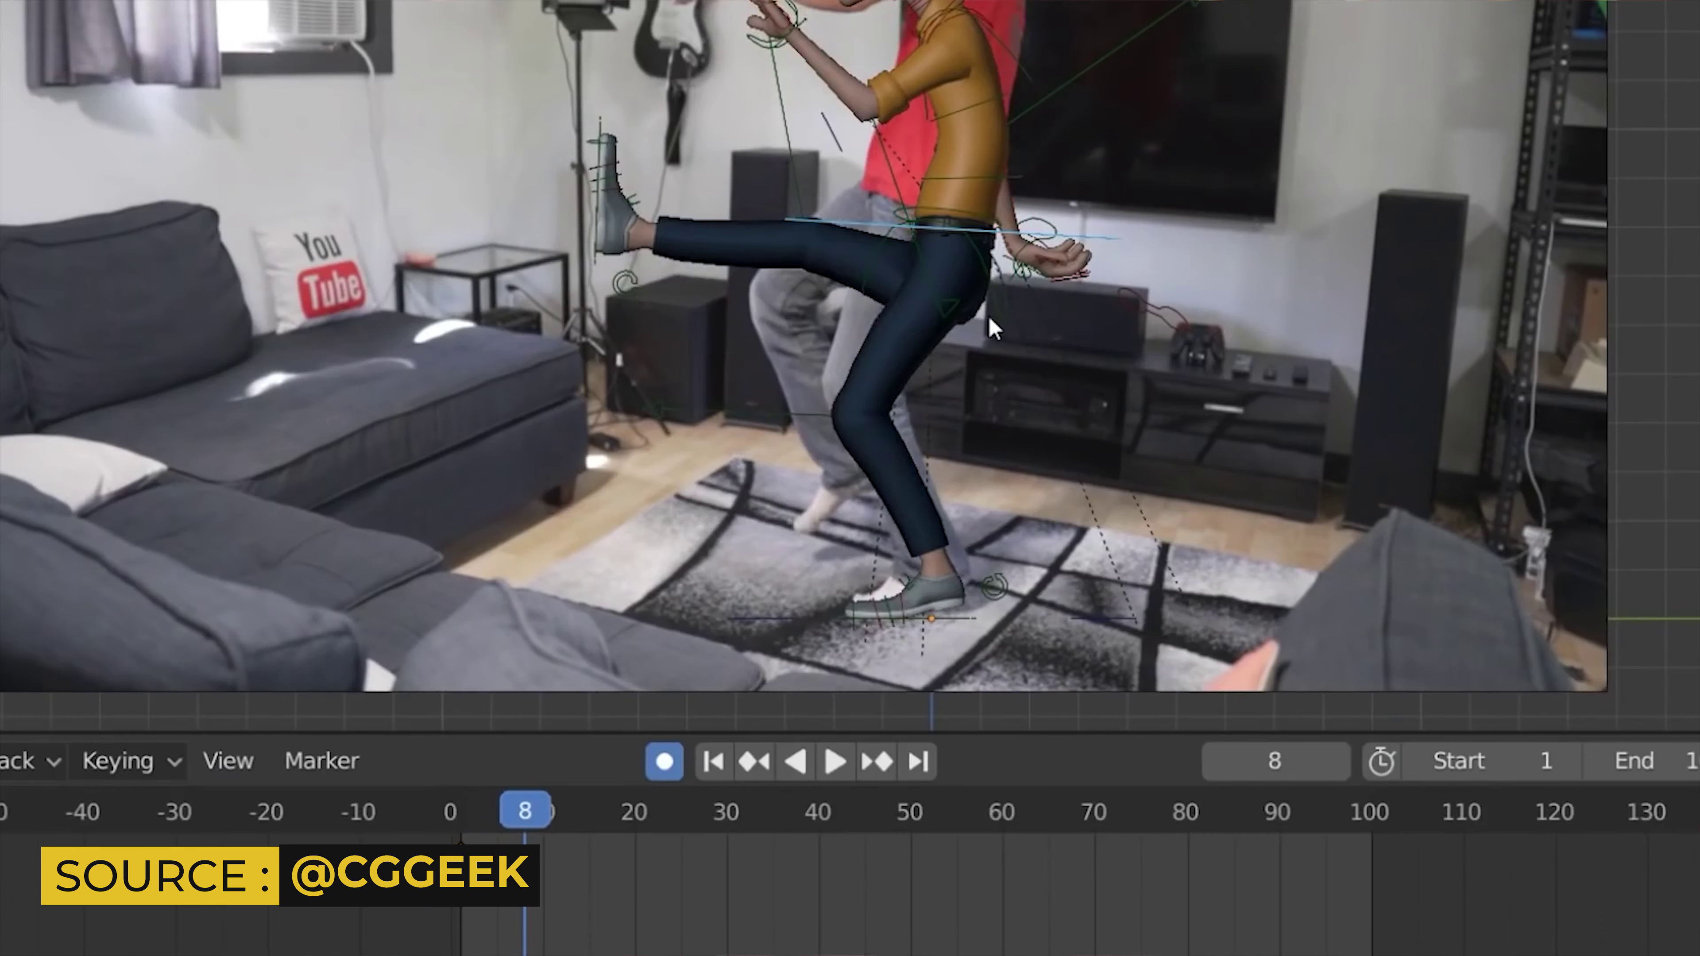
pyautogui.press('g')
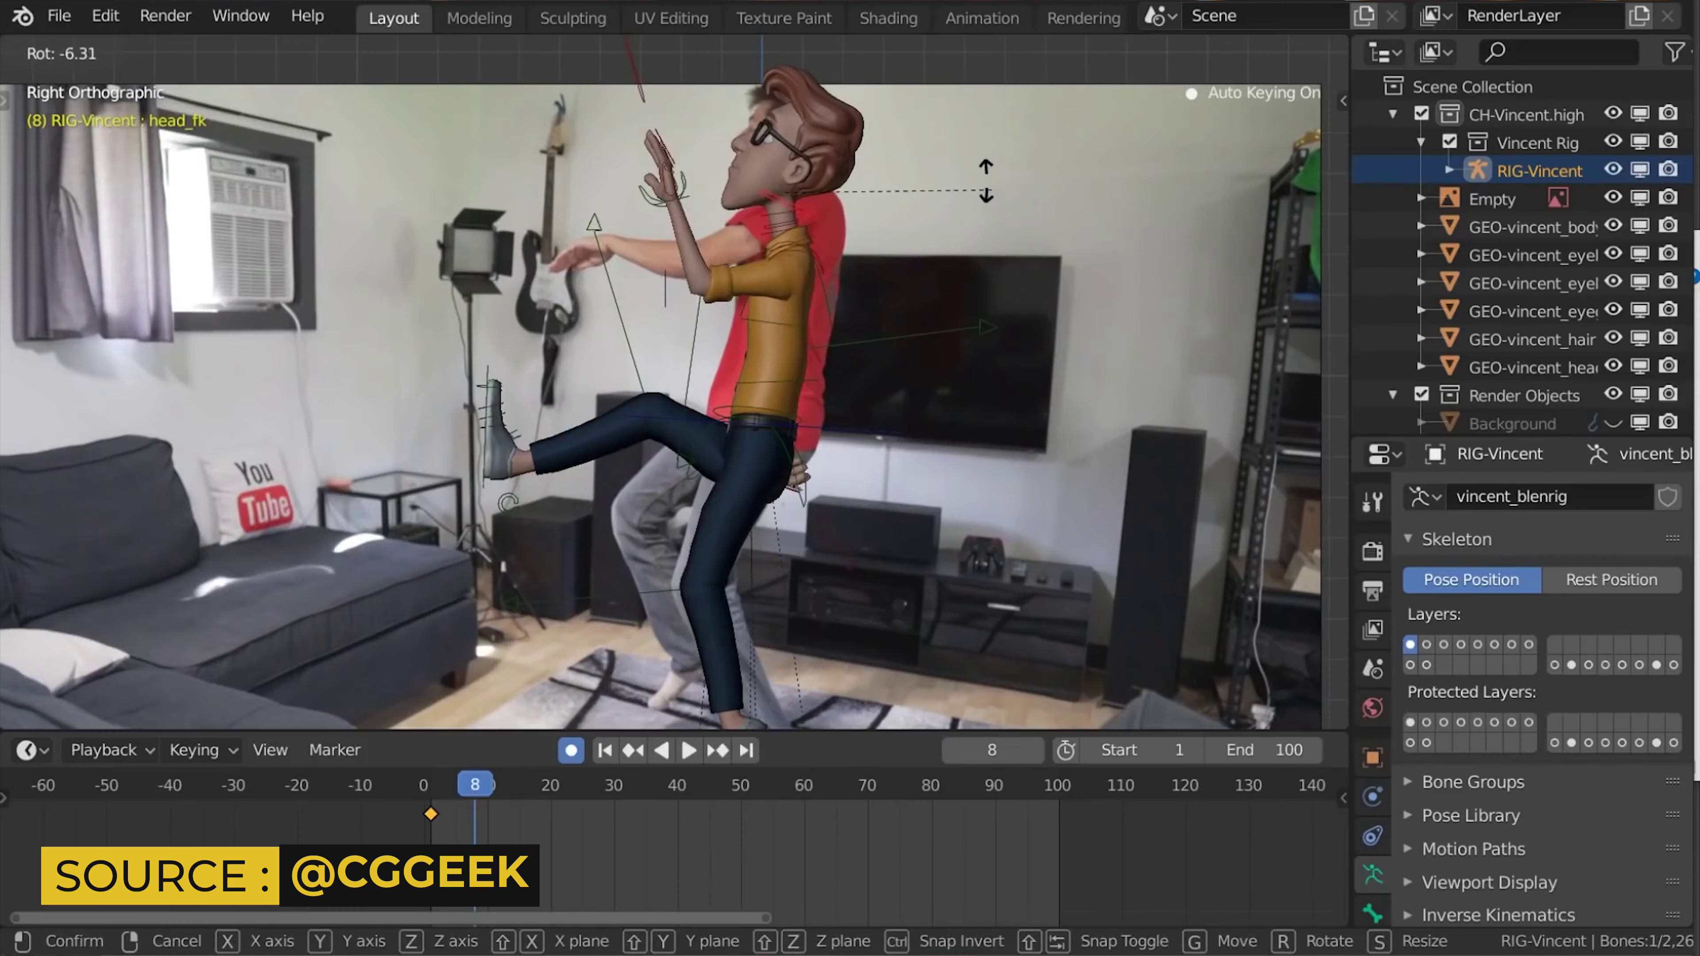
pyautogui.press('g')
pyautogui.press('r')
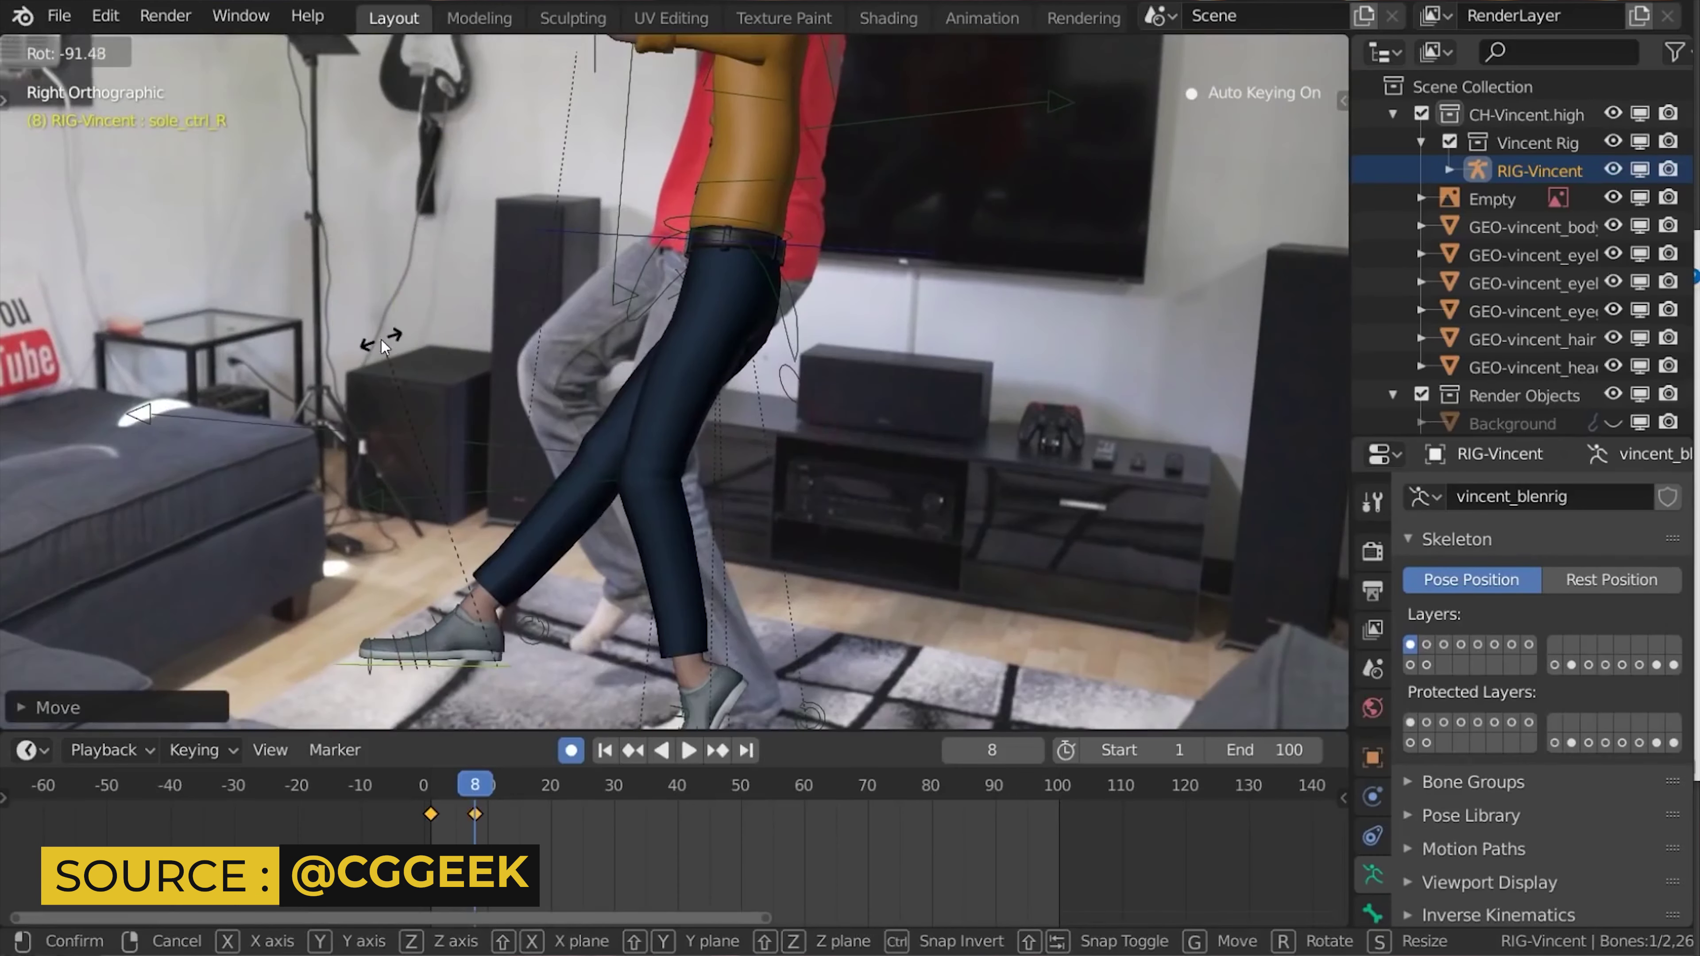
# Step: Scrub ahead to frame 10 and rotate the leg control to follow the footage
pyautogui.press('r')
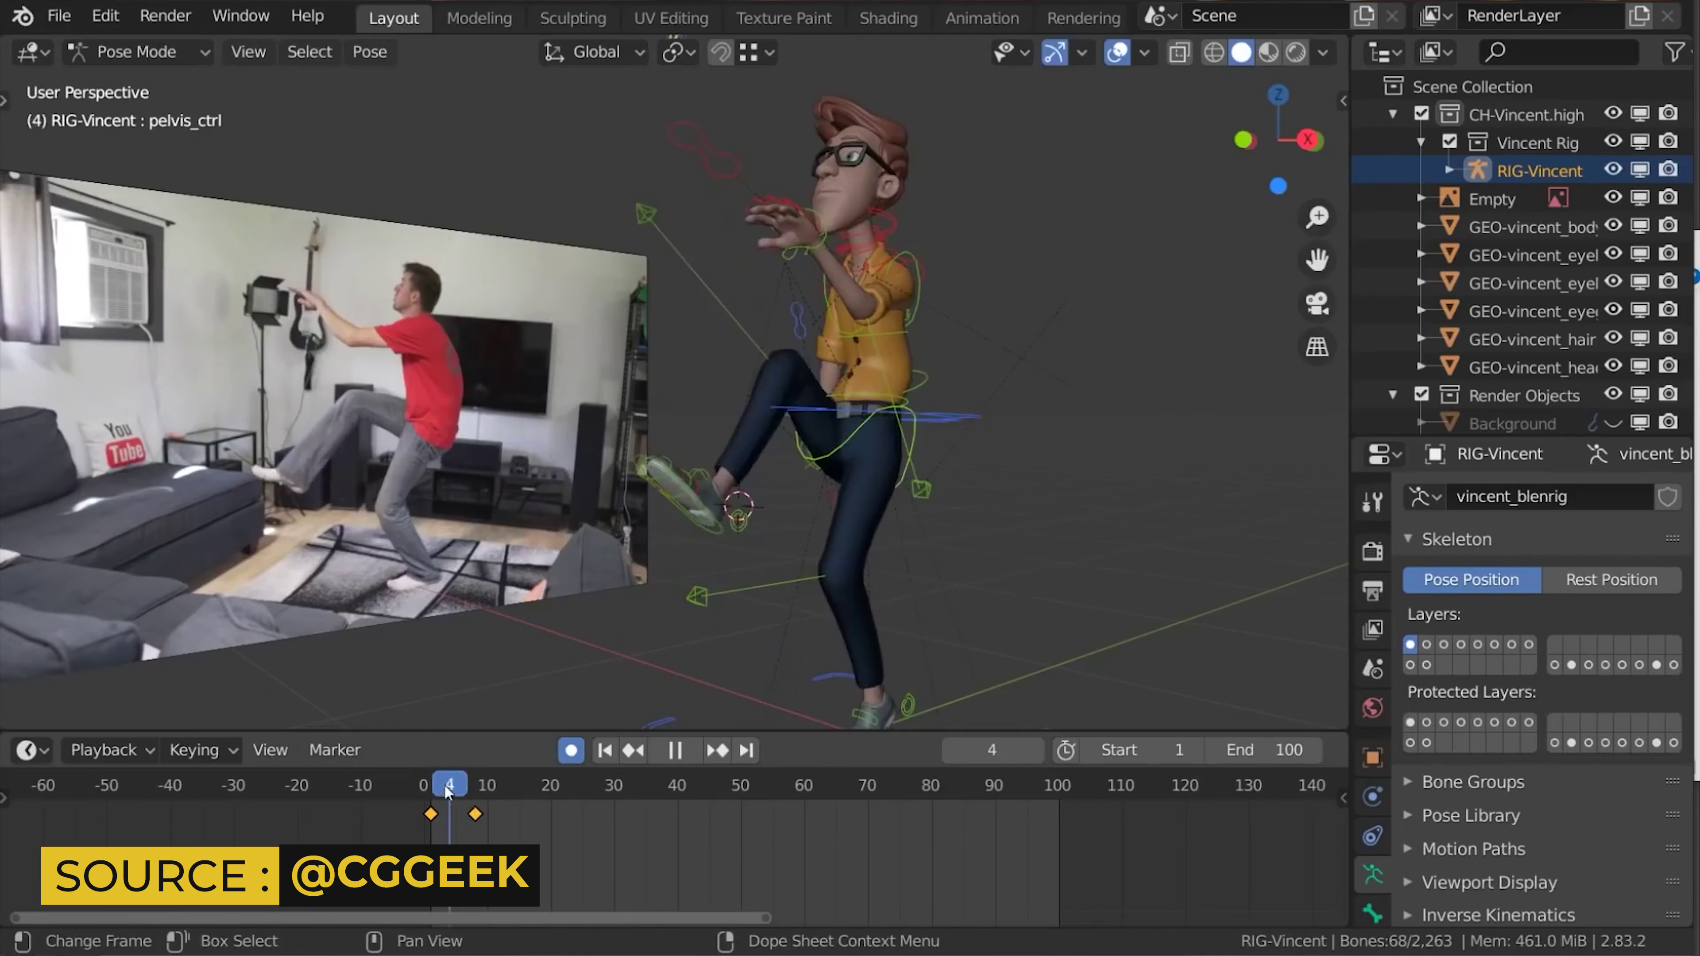
pyautogui.moveTo(448, 792); pyautogui.dragTo(490, 790)
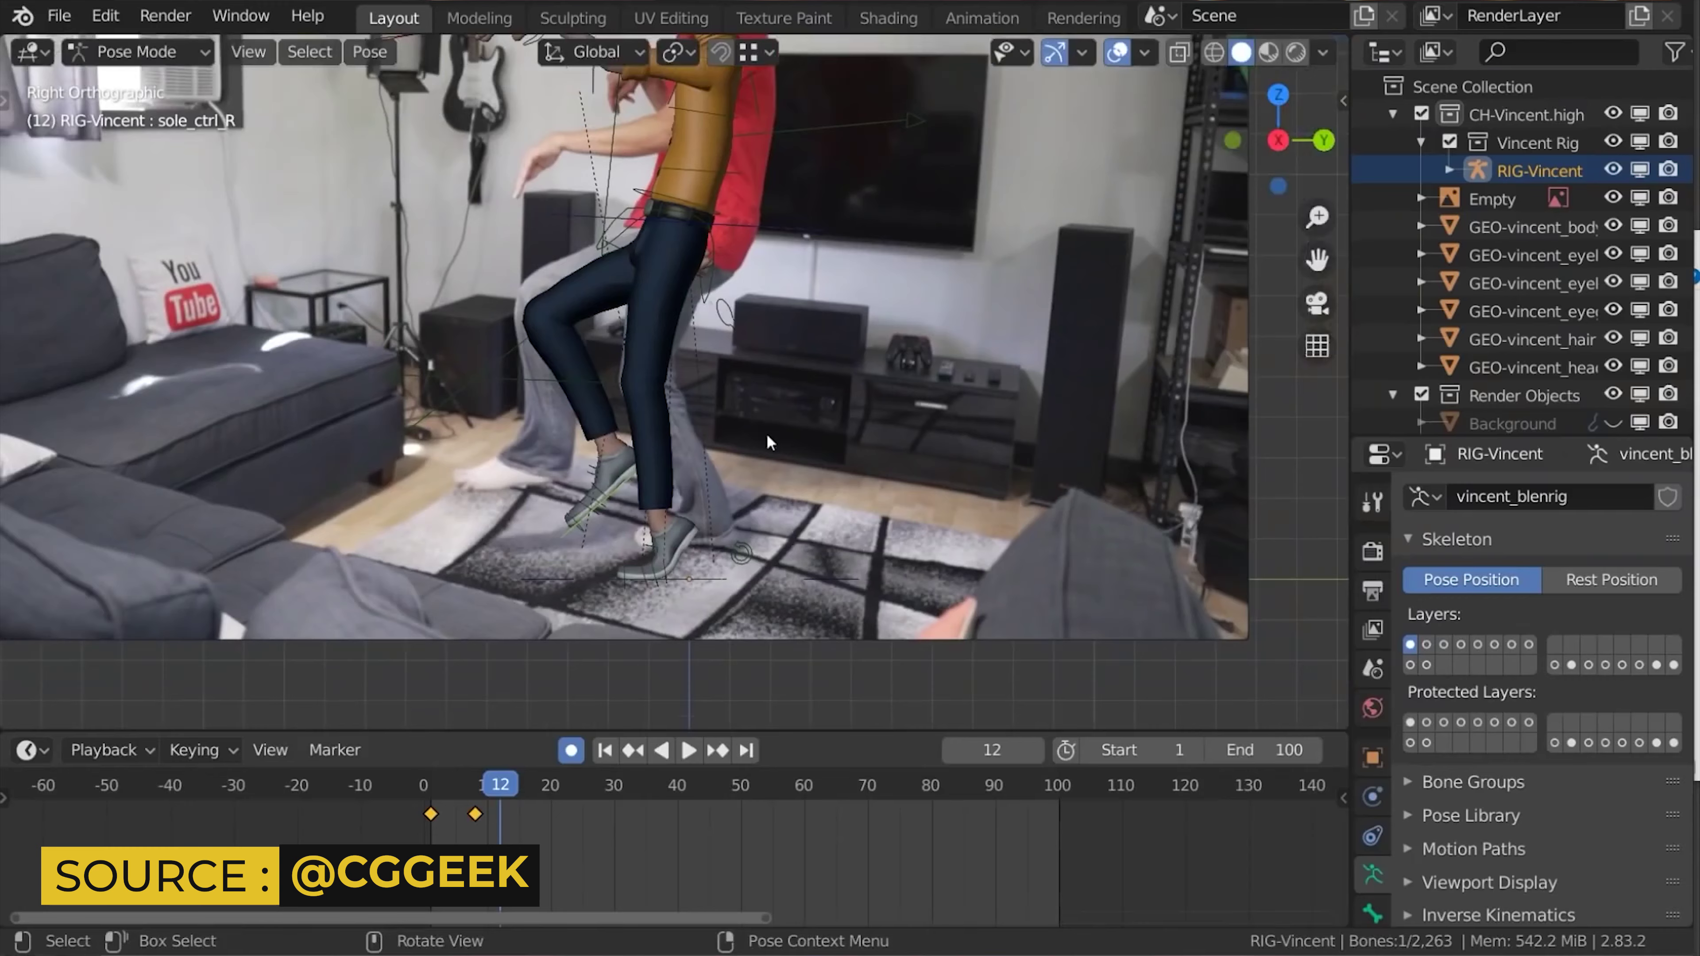
pyautogui.press('r')
pyautogui.click(600, 673)
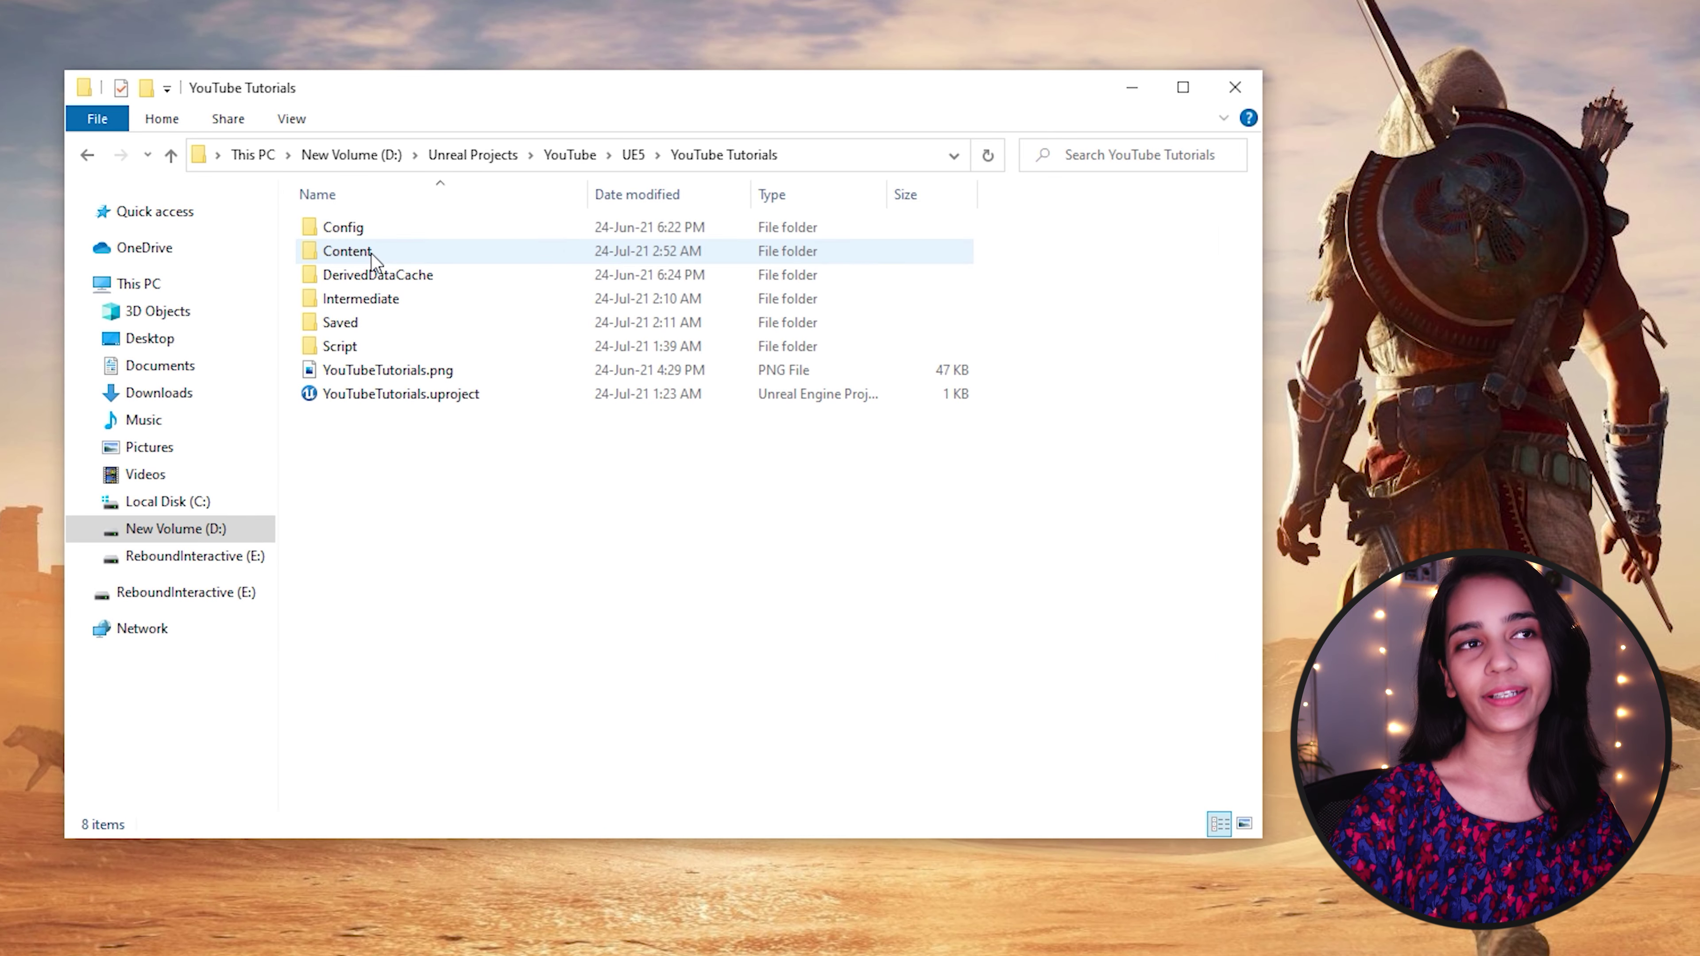
# Step: Create a new folder named Movies inside the project's Content folder
pyautogui.click(340, 293)
pyautogui.doubleClick(372, 252)
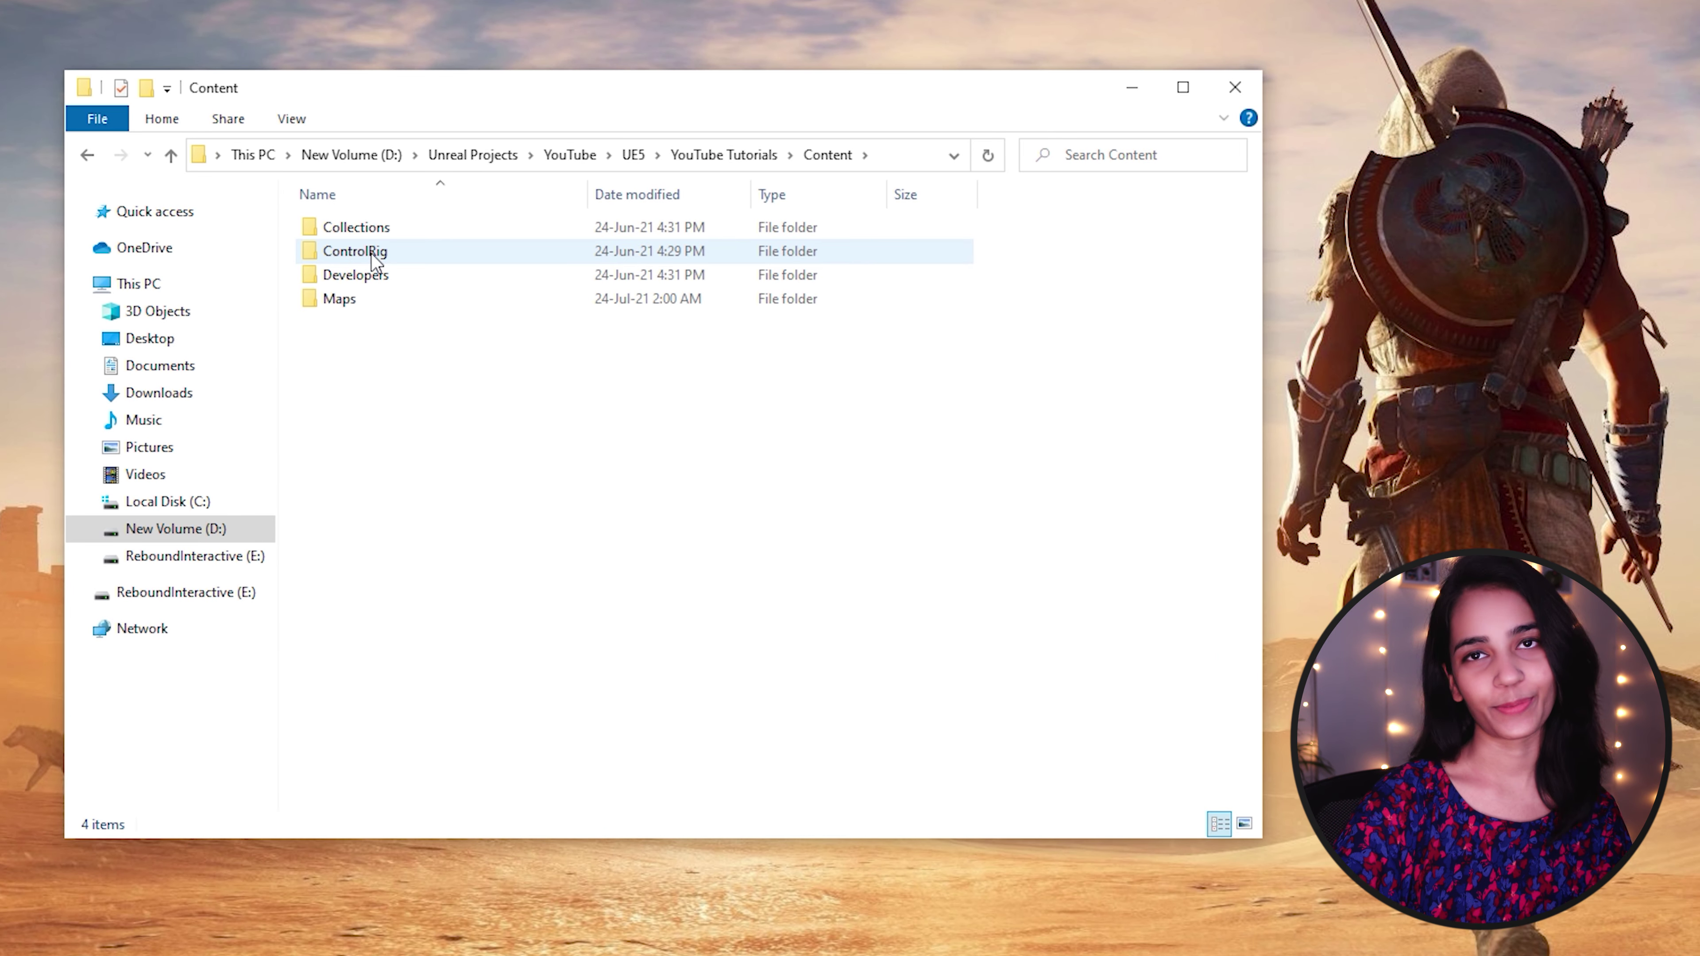
pyautogui.rightClick(382, 379)
pyautogui.moveTo(589, 675)
pyautogui.click(695, 678)
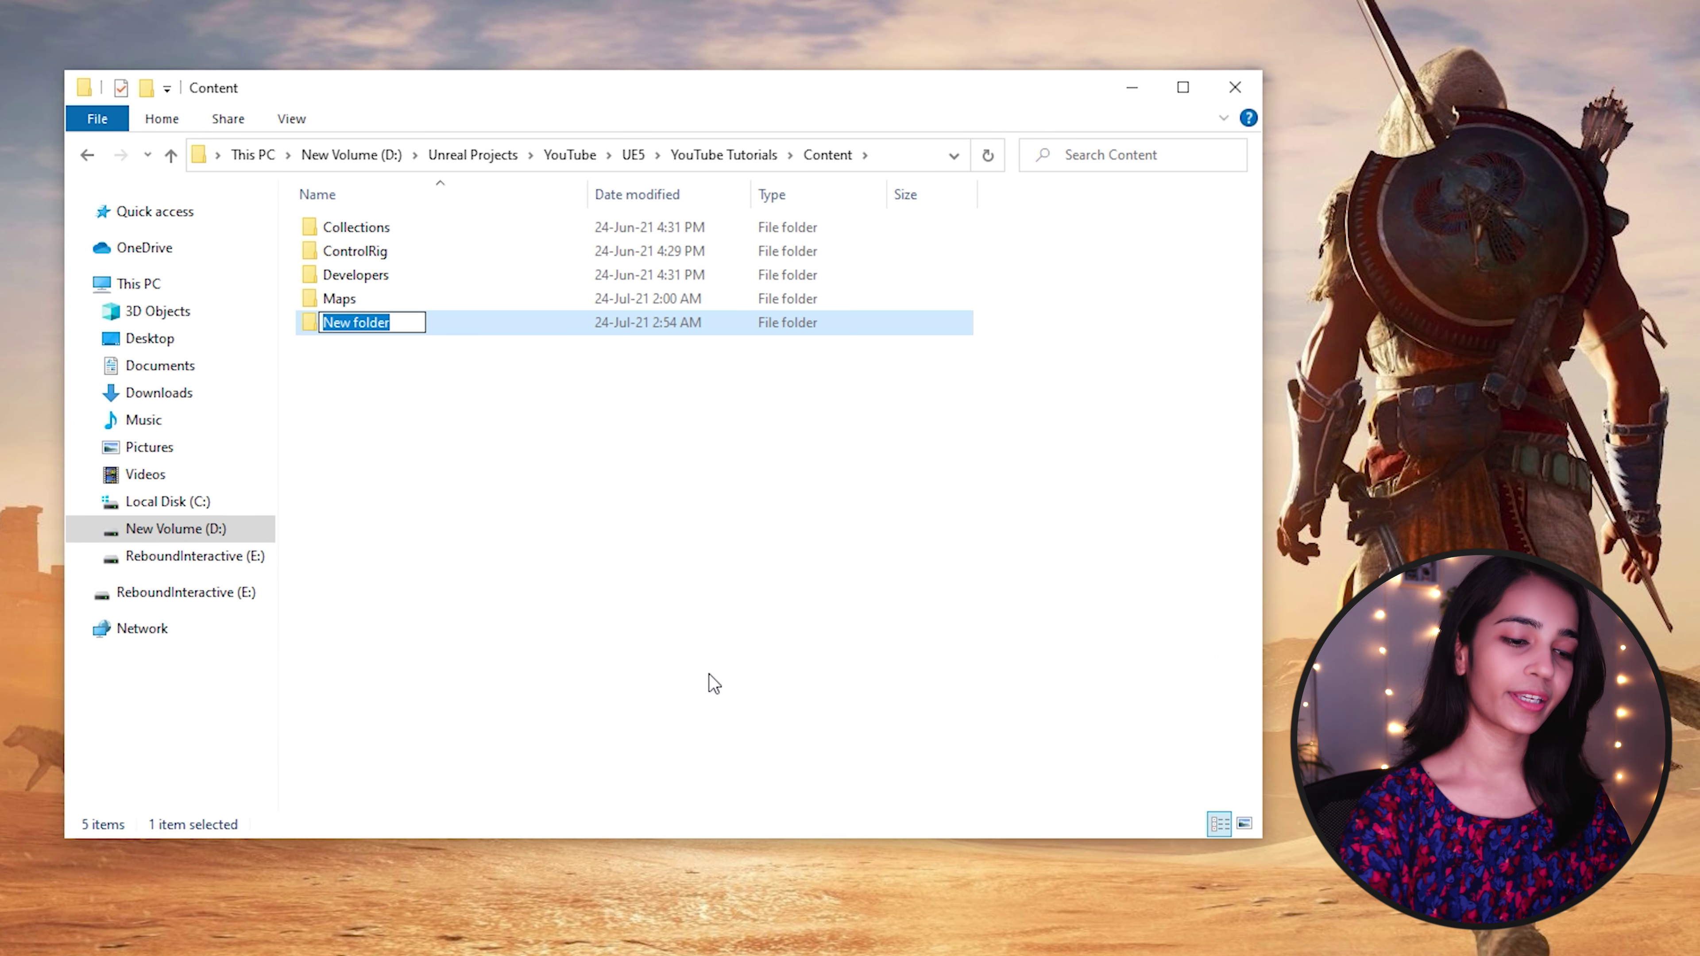
pyautogui.write('Movies')
pyautogui.press('Return')
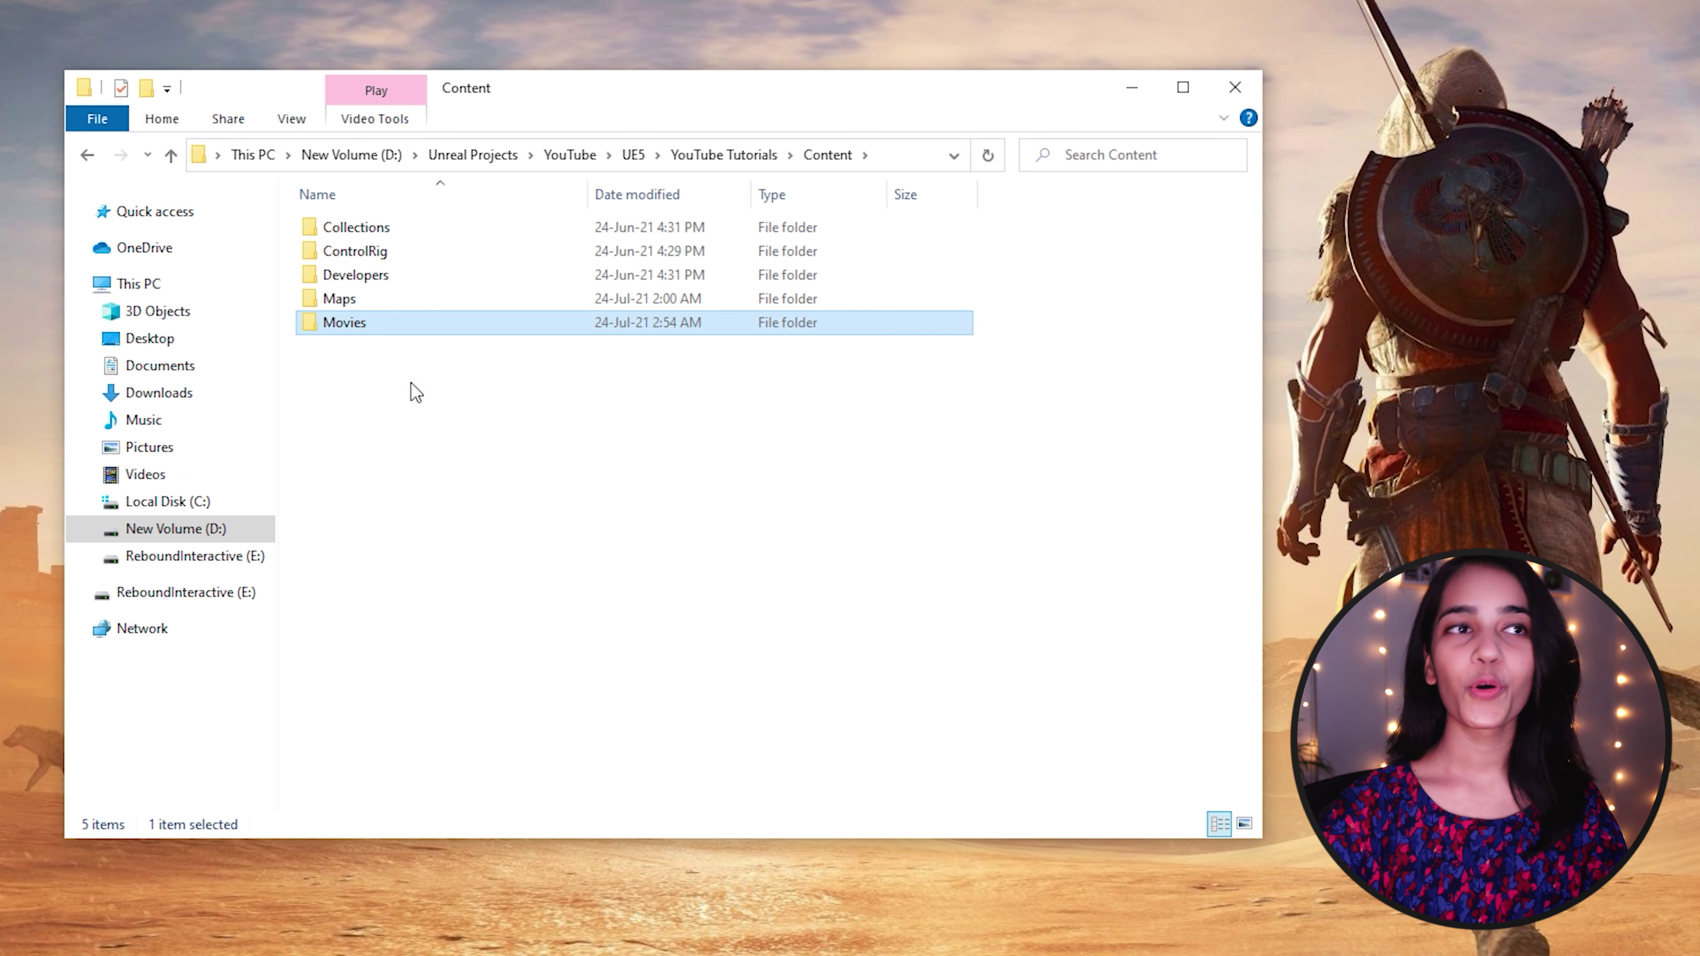
# Step: Copy Jump_Forward_Reference.mp4 into the Movies folder
pyautogui.doubleClick(386, 327)
pyautogui.hotkey('ctrl', 'v')
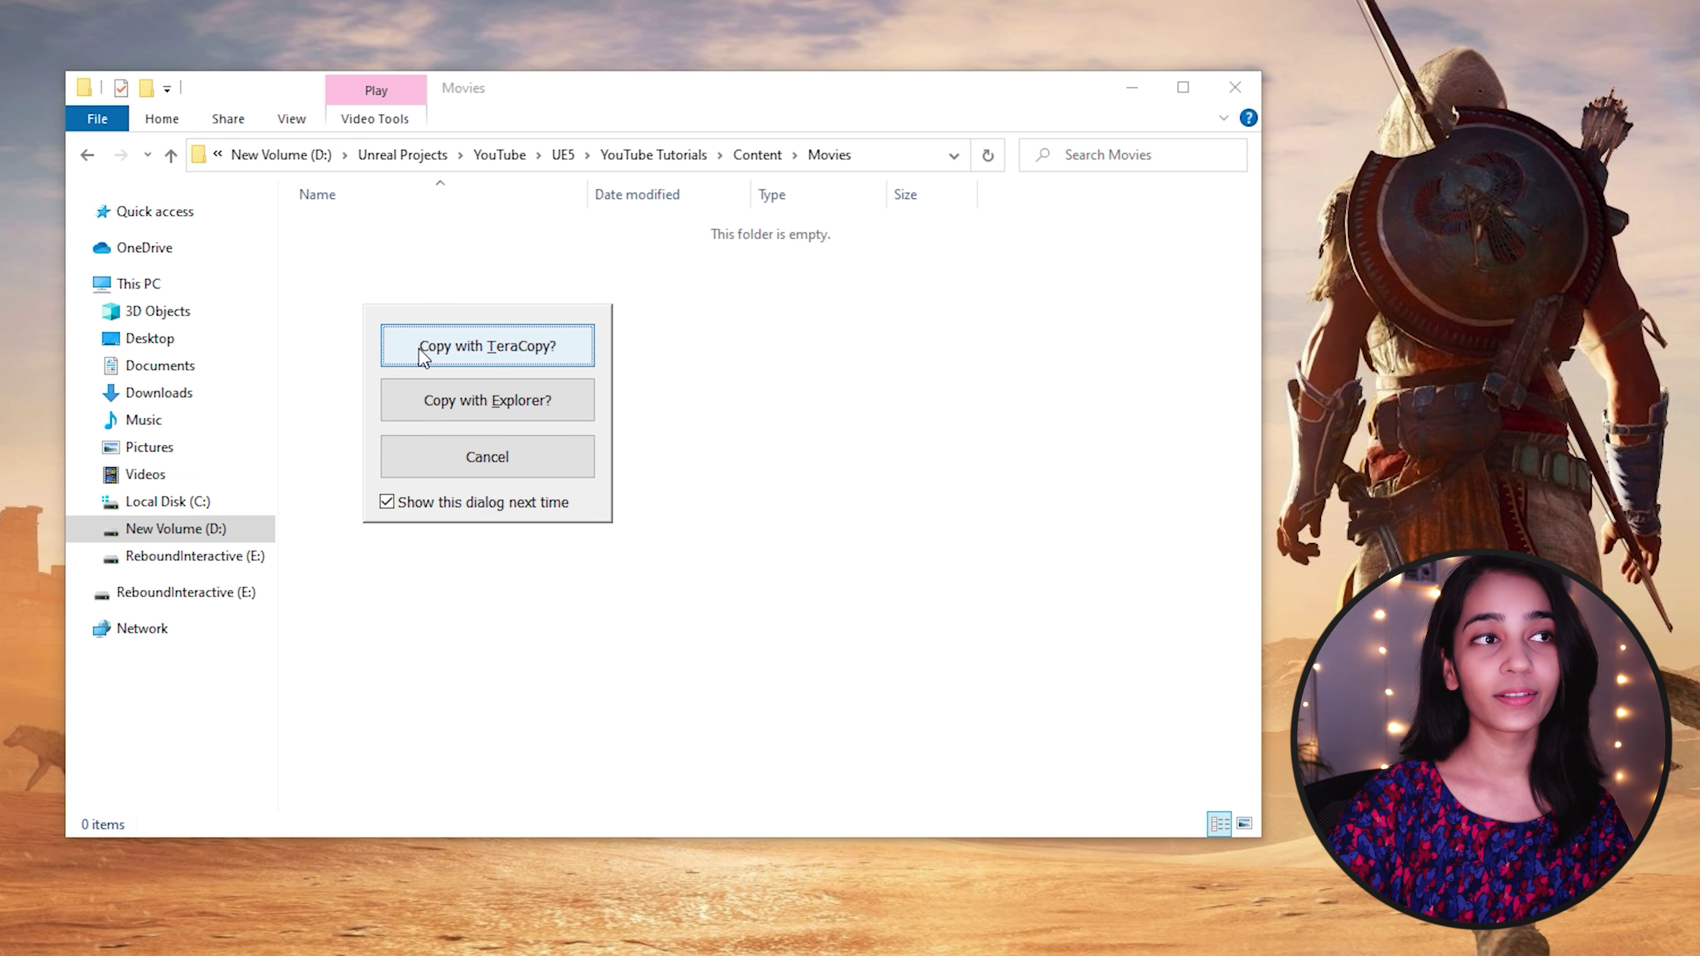
pyautogui.click(392, 339)
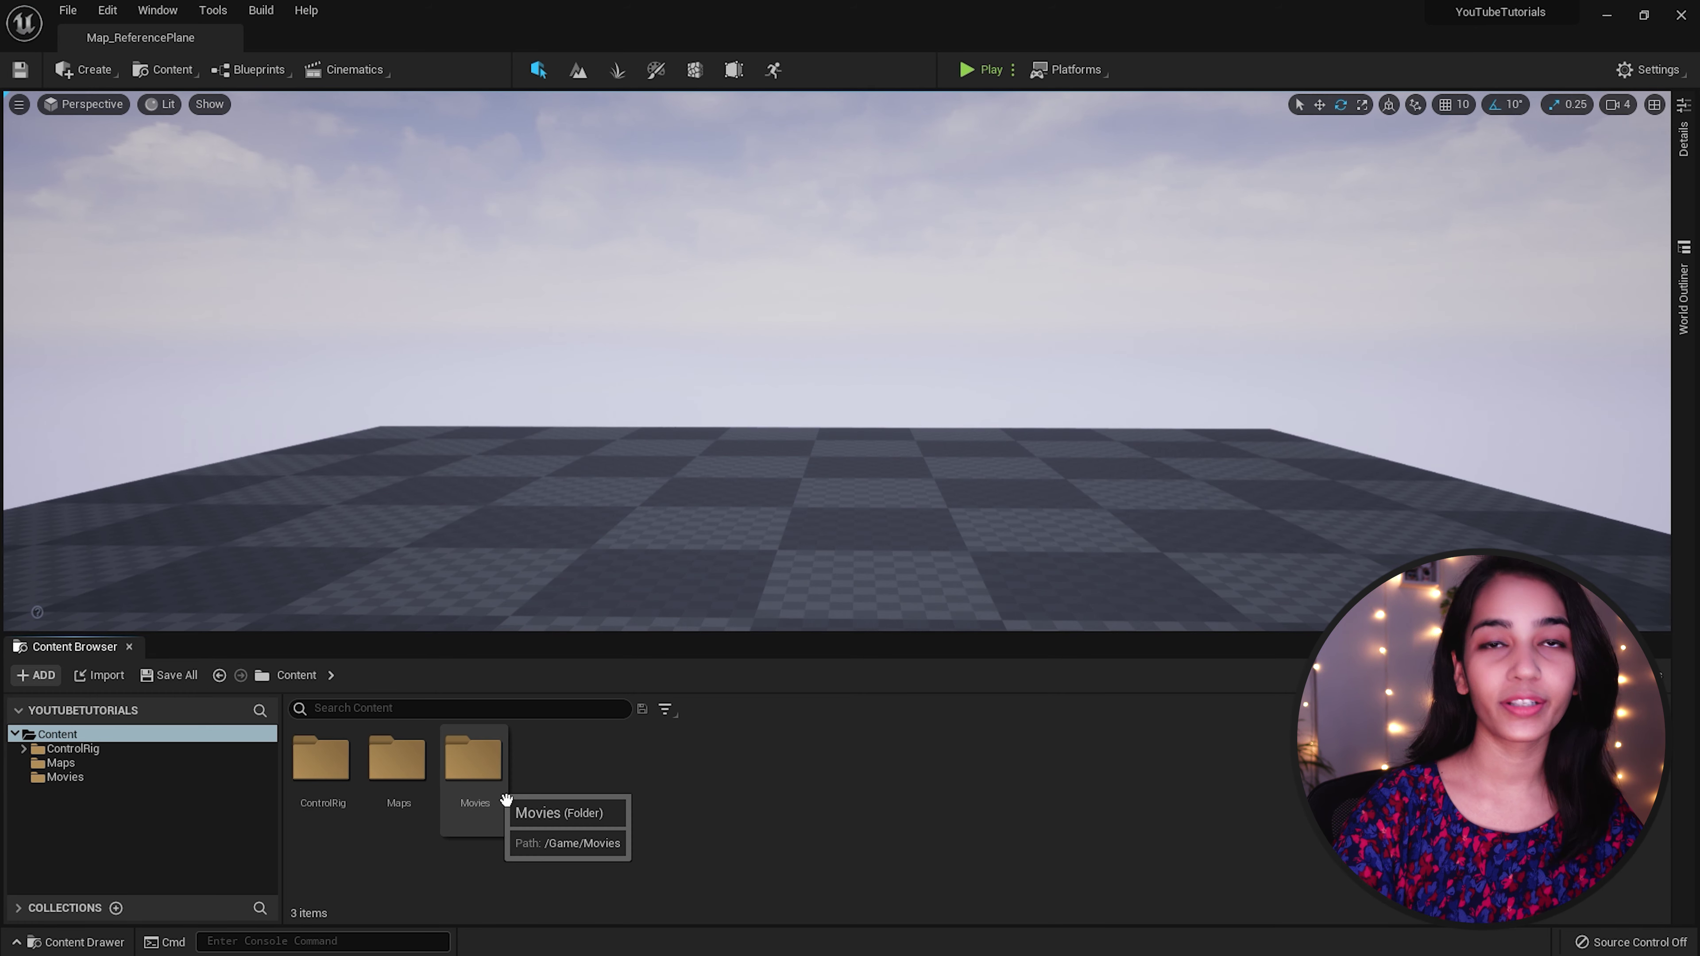
# Step: Create a File Media Source named MediaSource in the Movies folder and open it
pyautogui.doubleClick(494, 787)
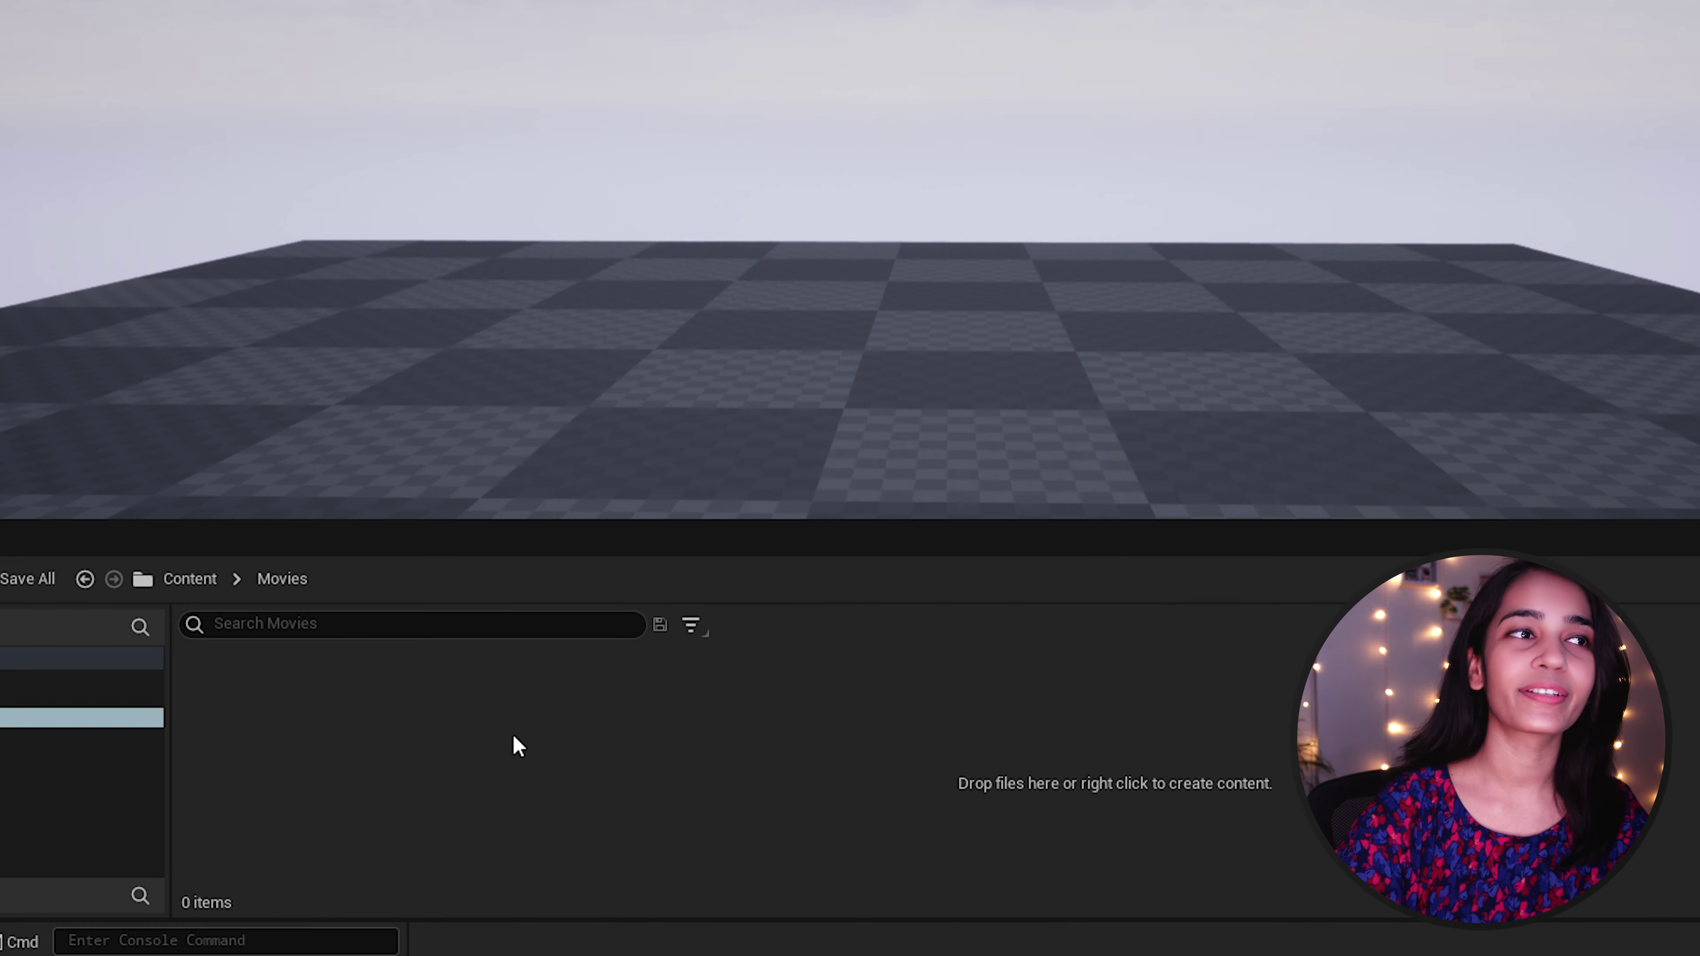
pyautogui.rightClick(534, 790)
pyautogui.moveTo(667, 556)
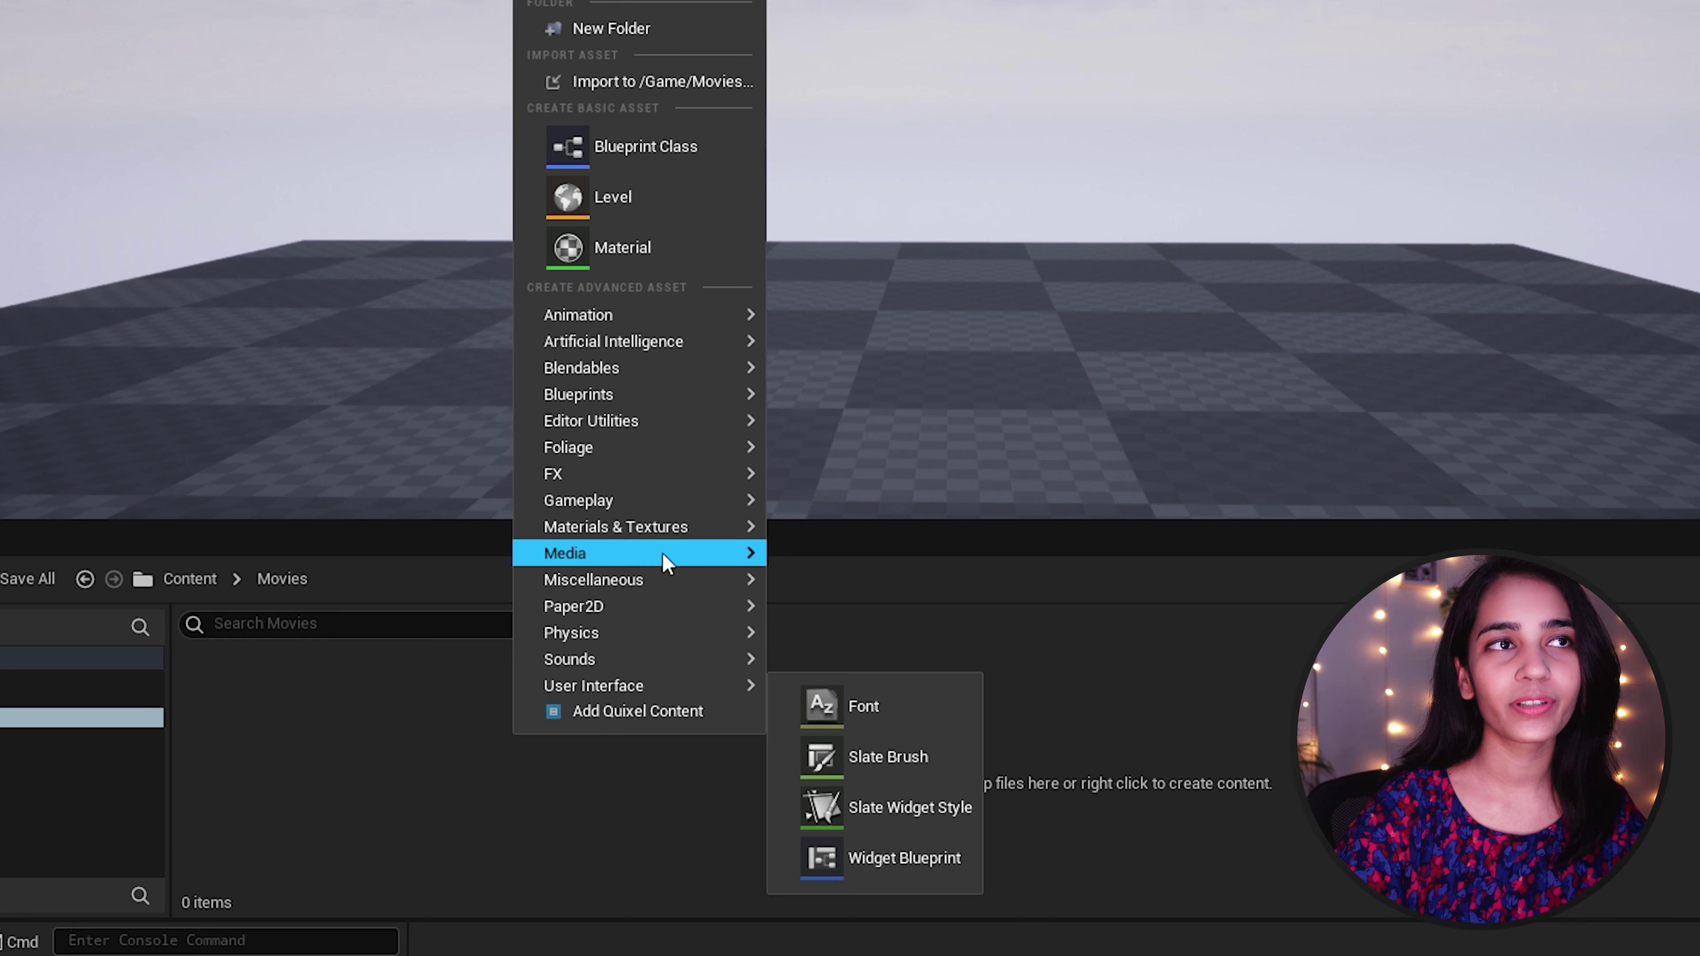
pyautogui.click(860, 576)
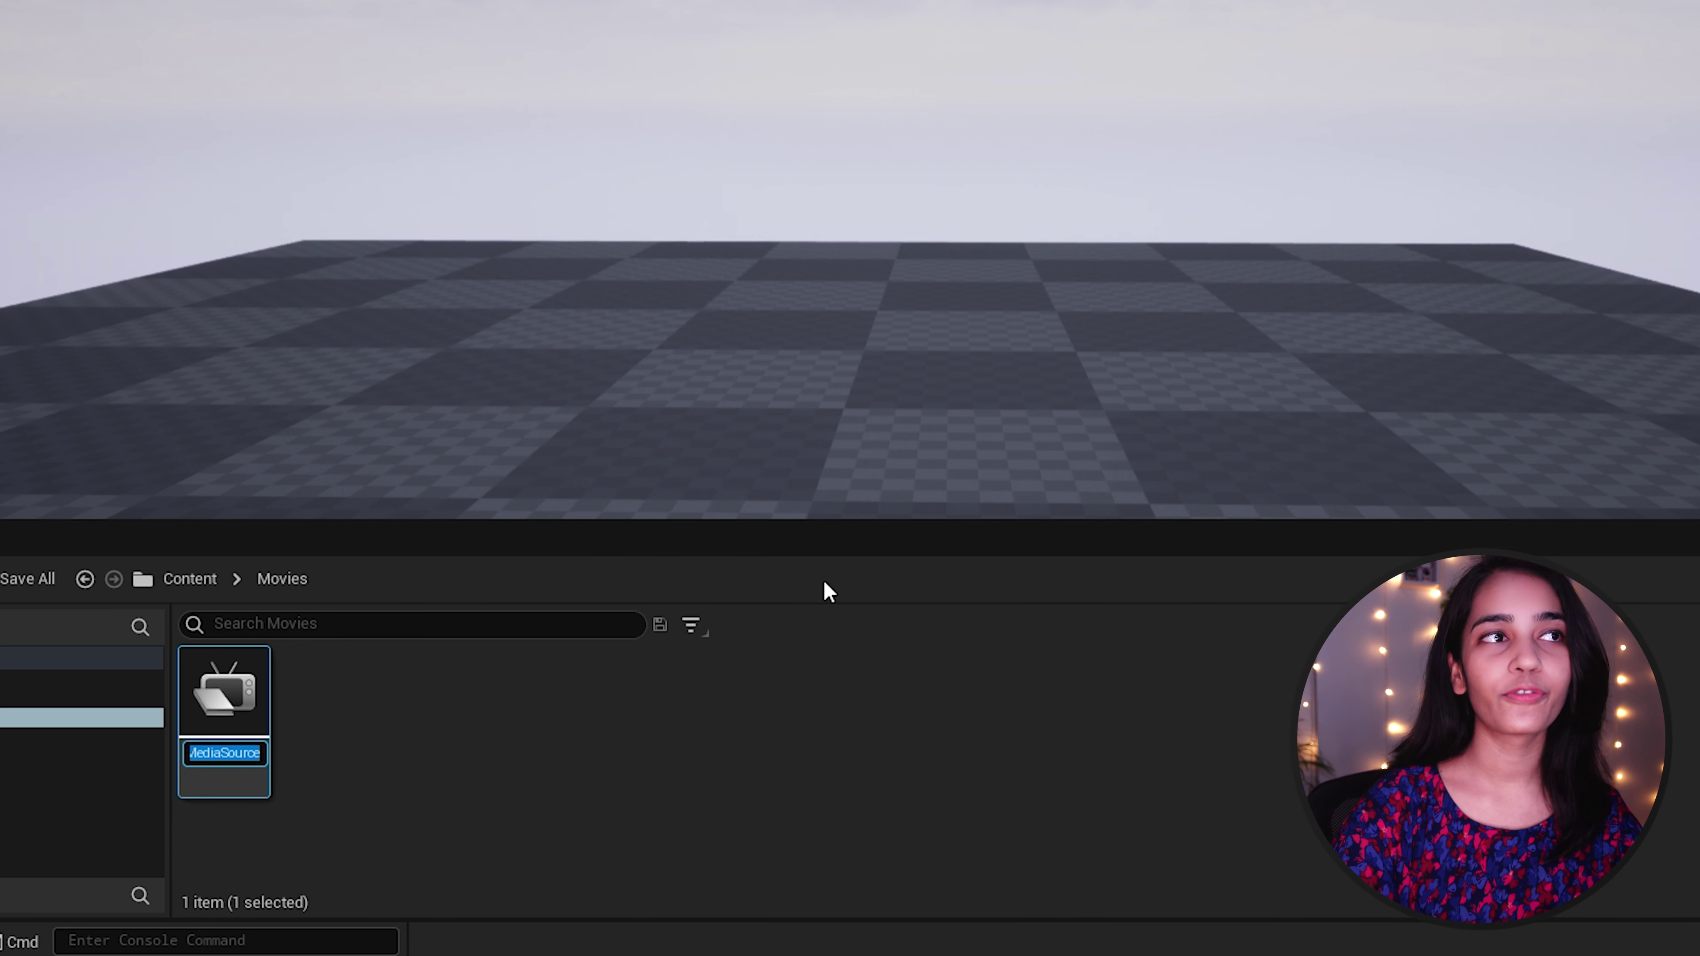
pyautogui.press('Return')
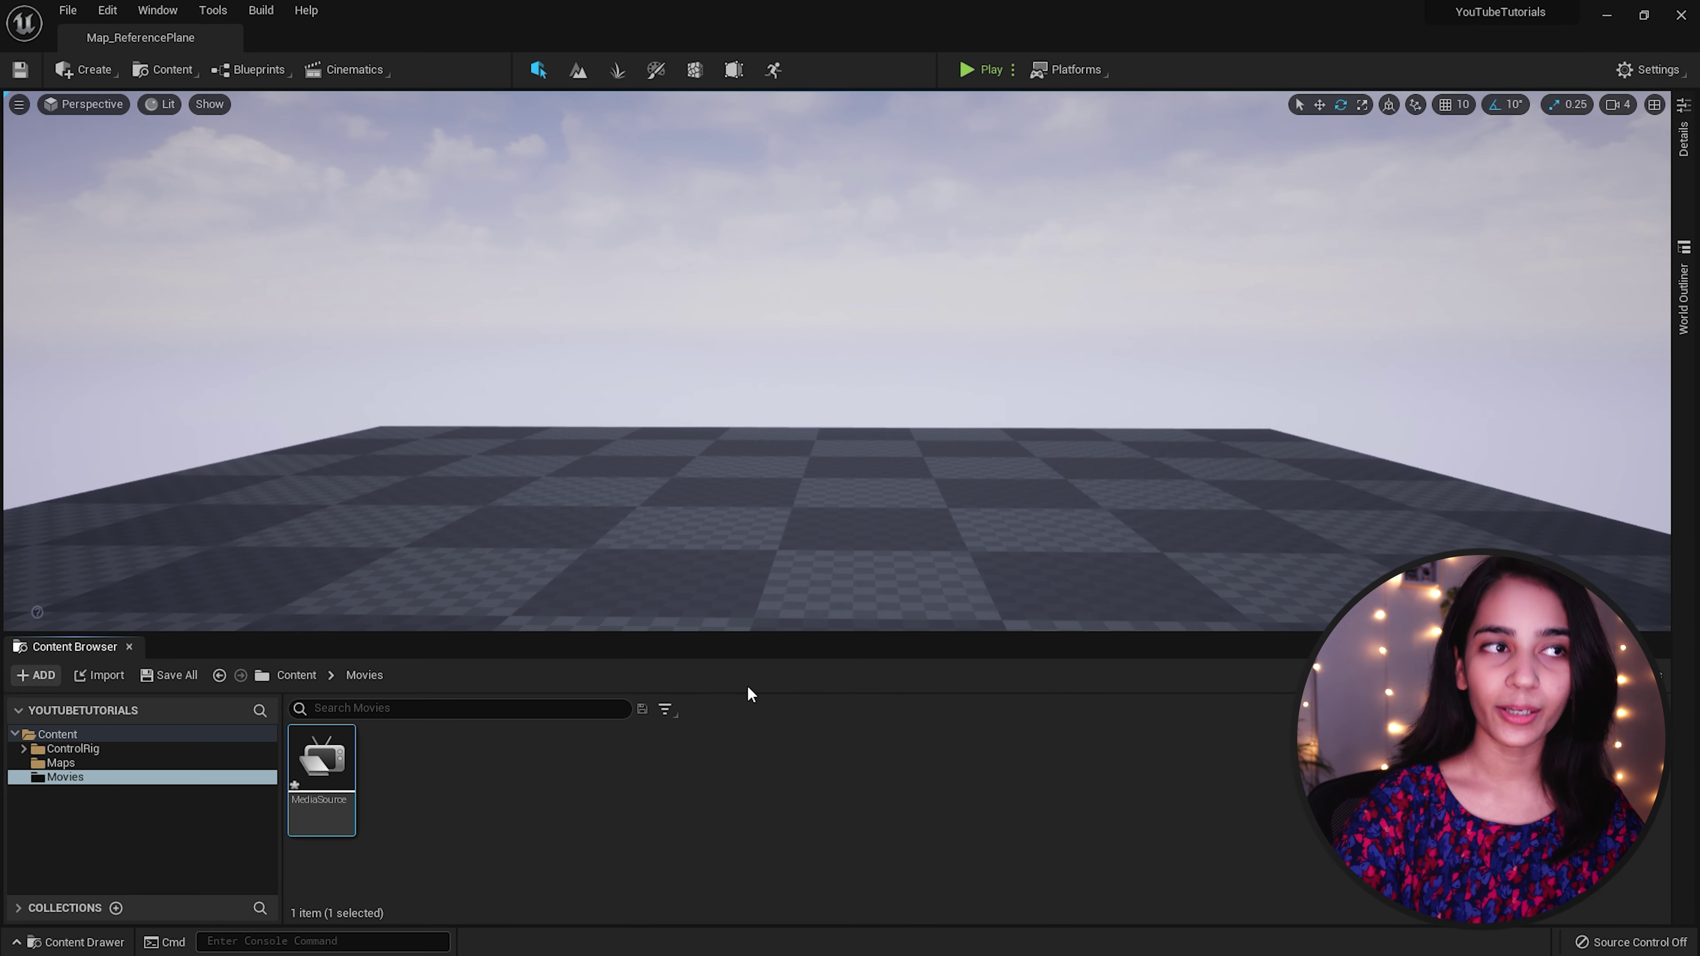
pyautogui.doubleClick(324, 777)
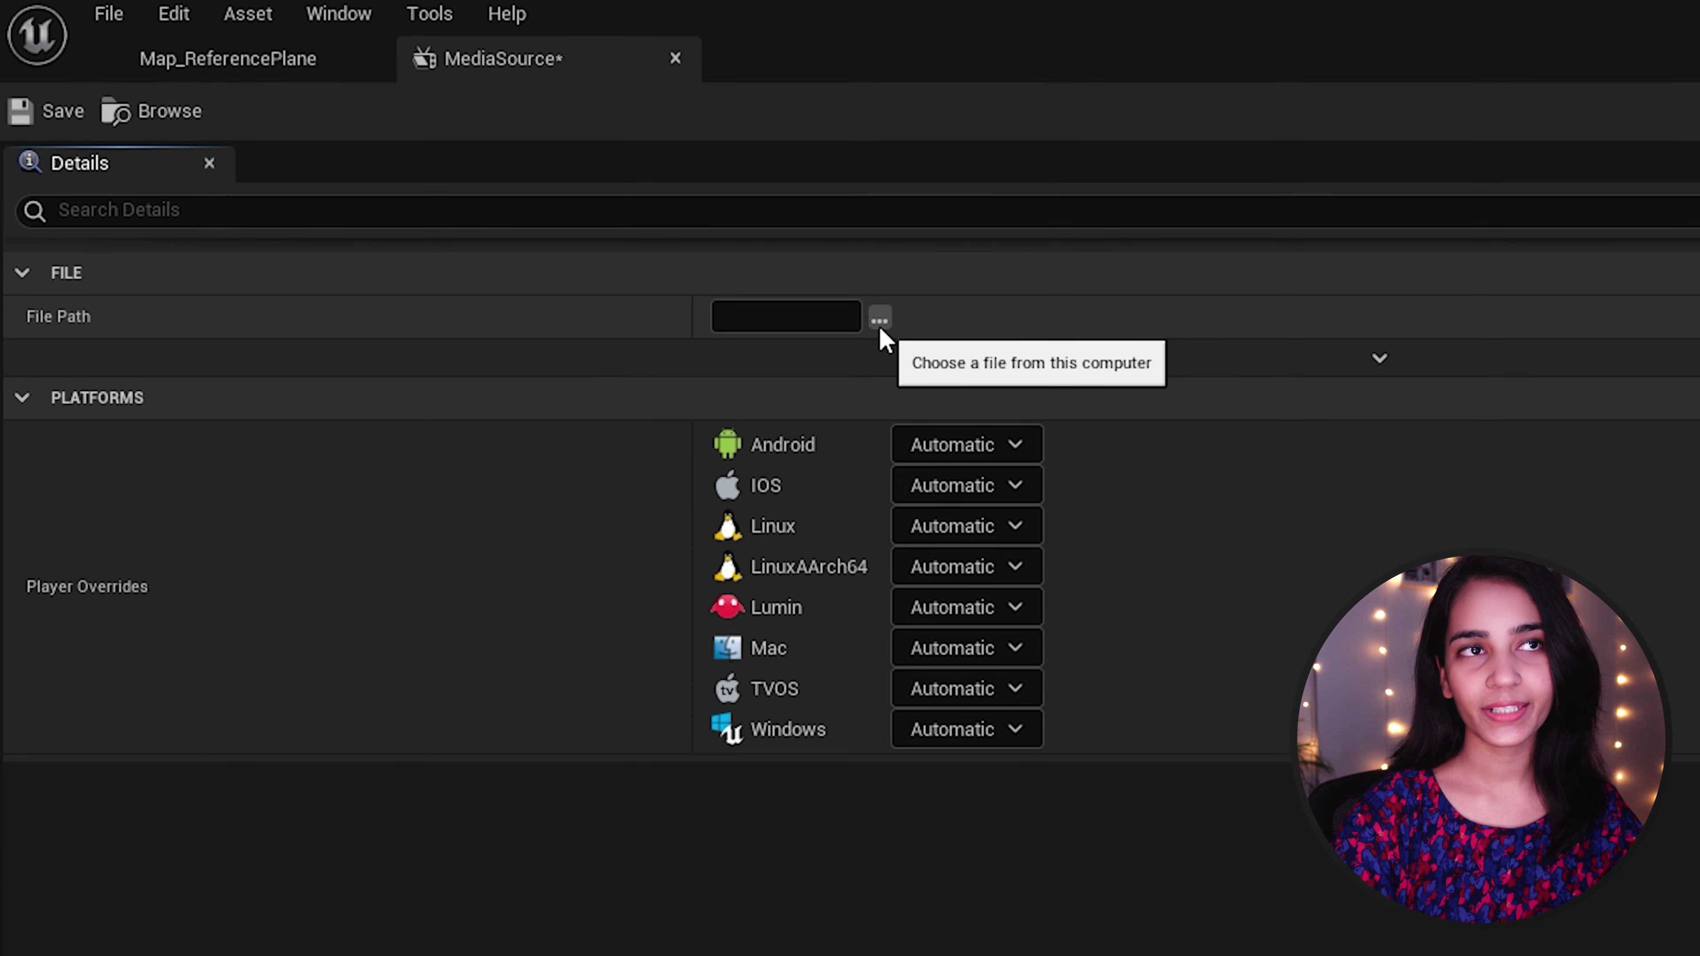
# Step: Point MediaSource's File Path at the Jump_Forward_Reference.mp4 video
pyautogui.click(880, 327)
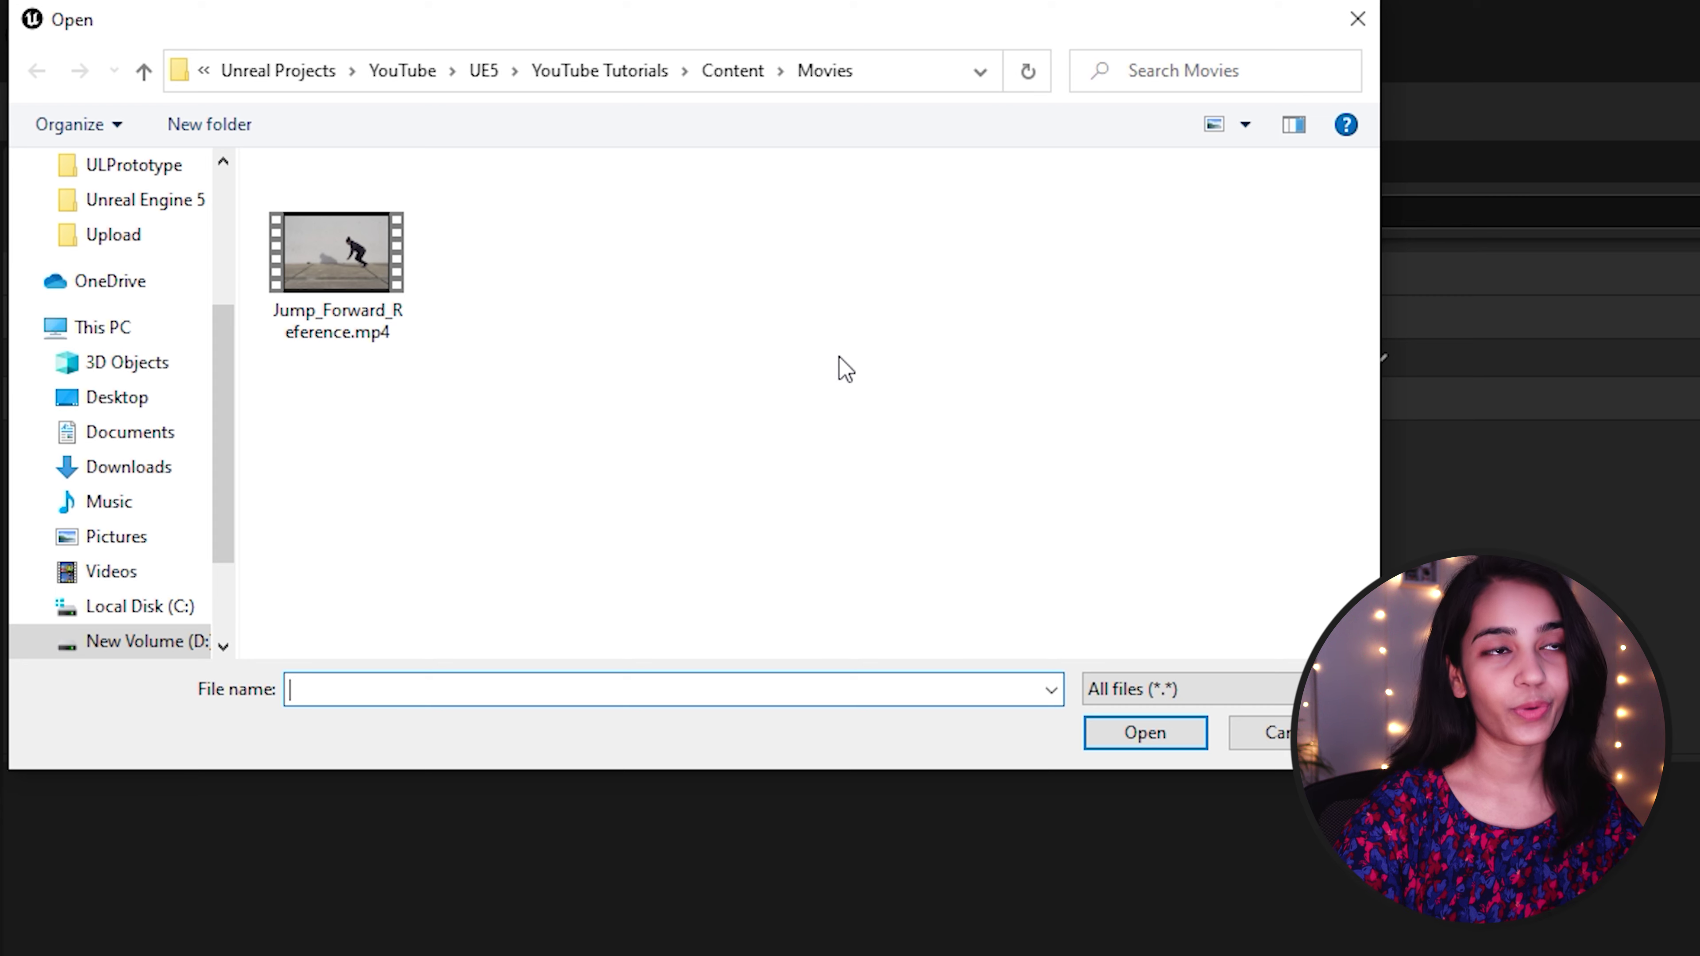
pyautogui.click(332, 316)
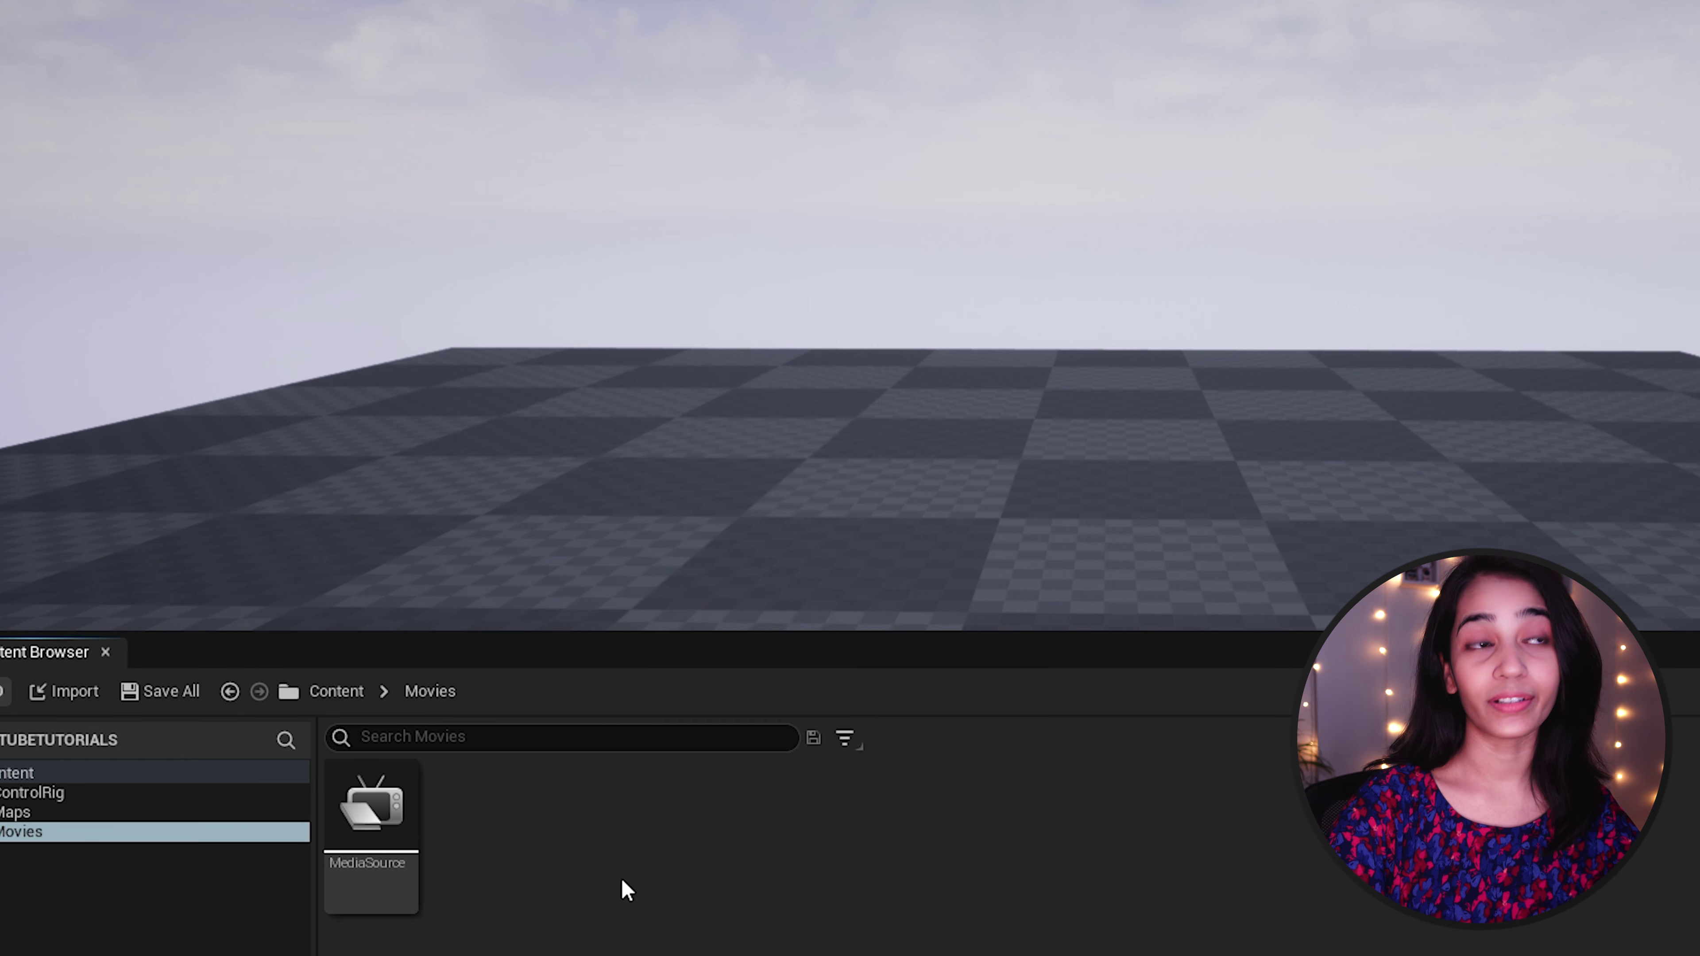
# Step: Create a Media Player asset named MediaPlayer in the Movies folder
pyautogui.rightClick(504, 813)
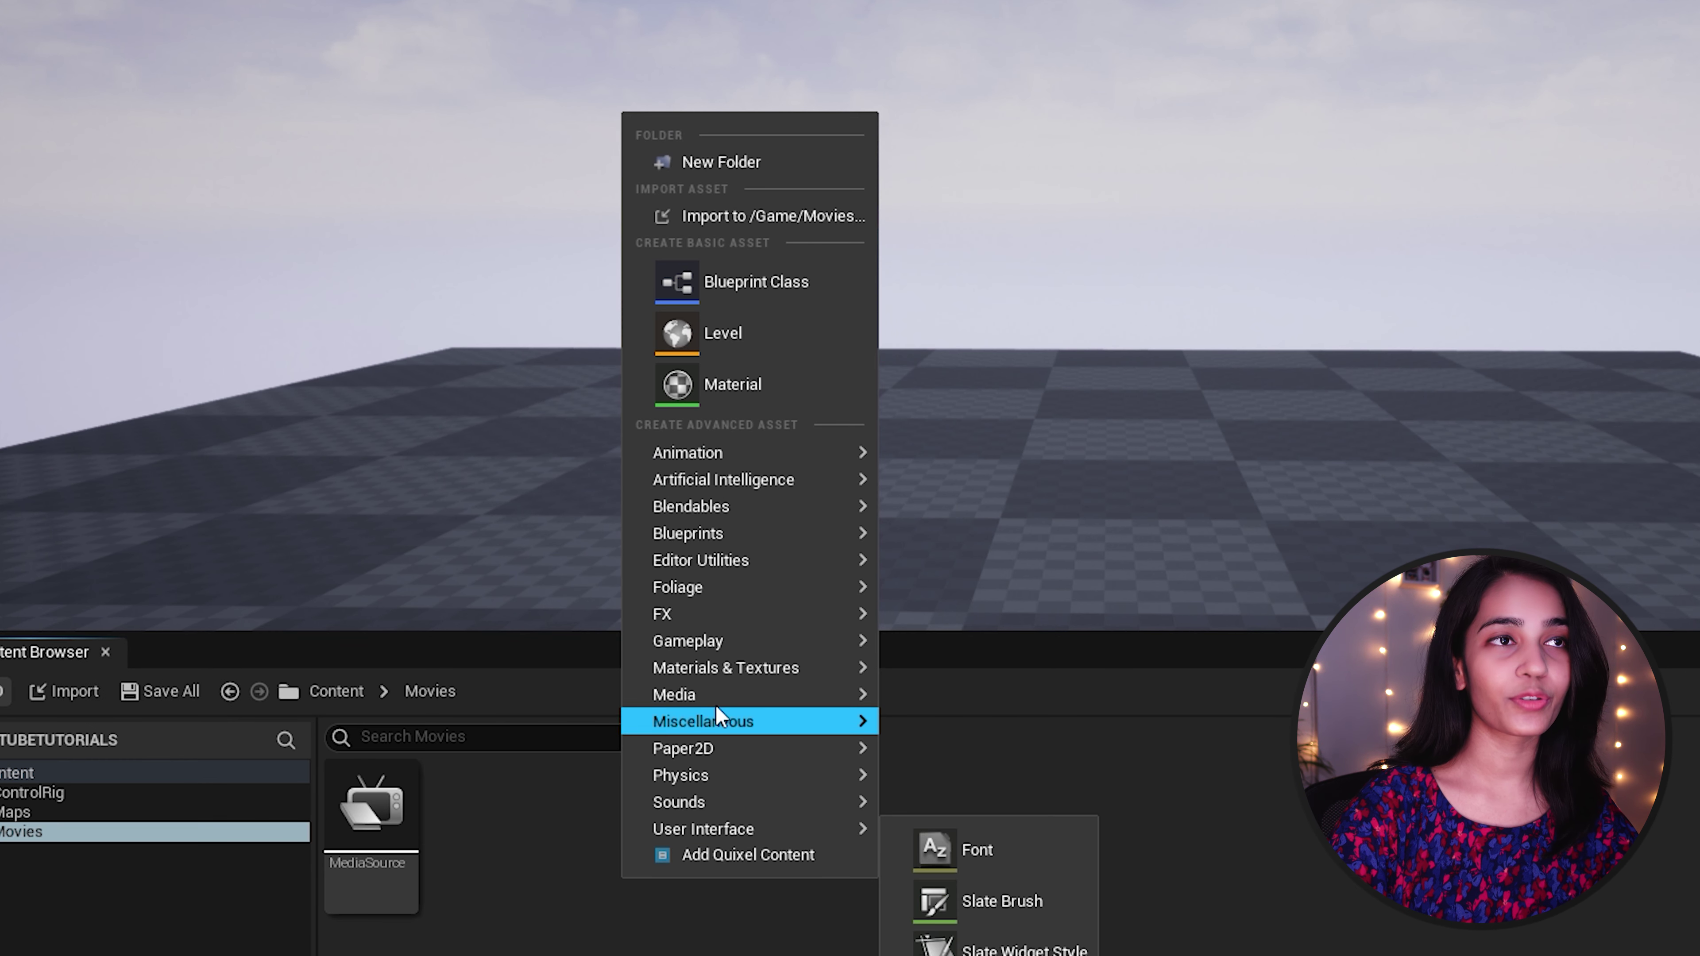
pyautogui.moveTo(730, 693)
pyautogui.click(976, 812)
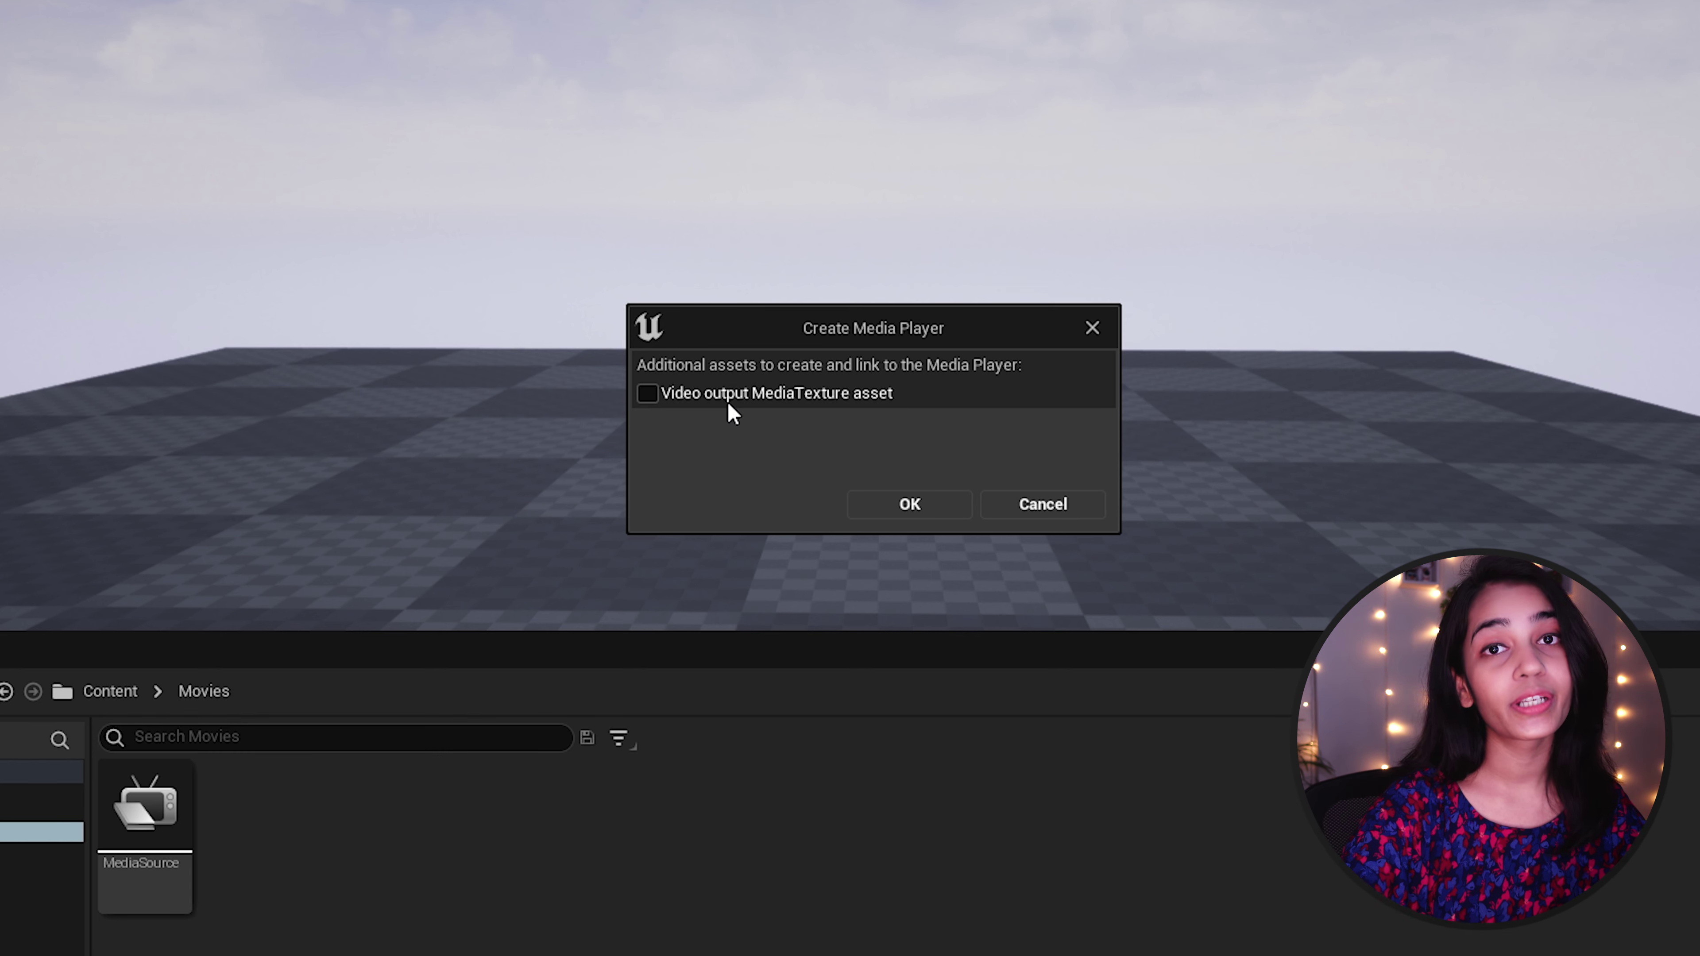
pyautogui.click(890, 507)
# Step: Load MediaSource into MediaPlayer for preview and toggle Loop
pyautogui.doubleClick(322, 768)
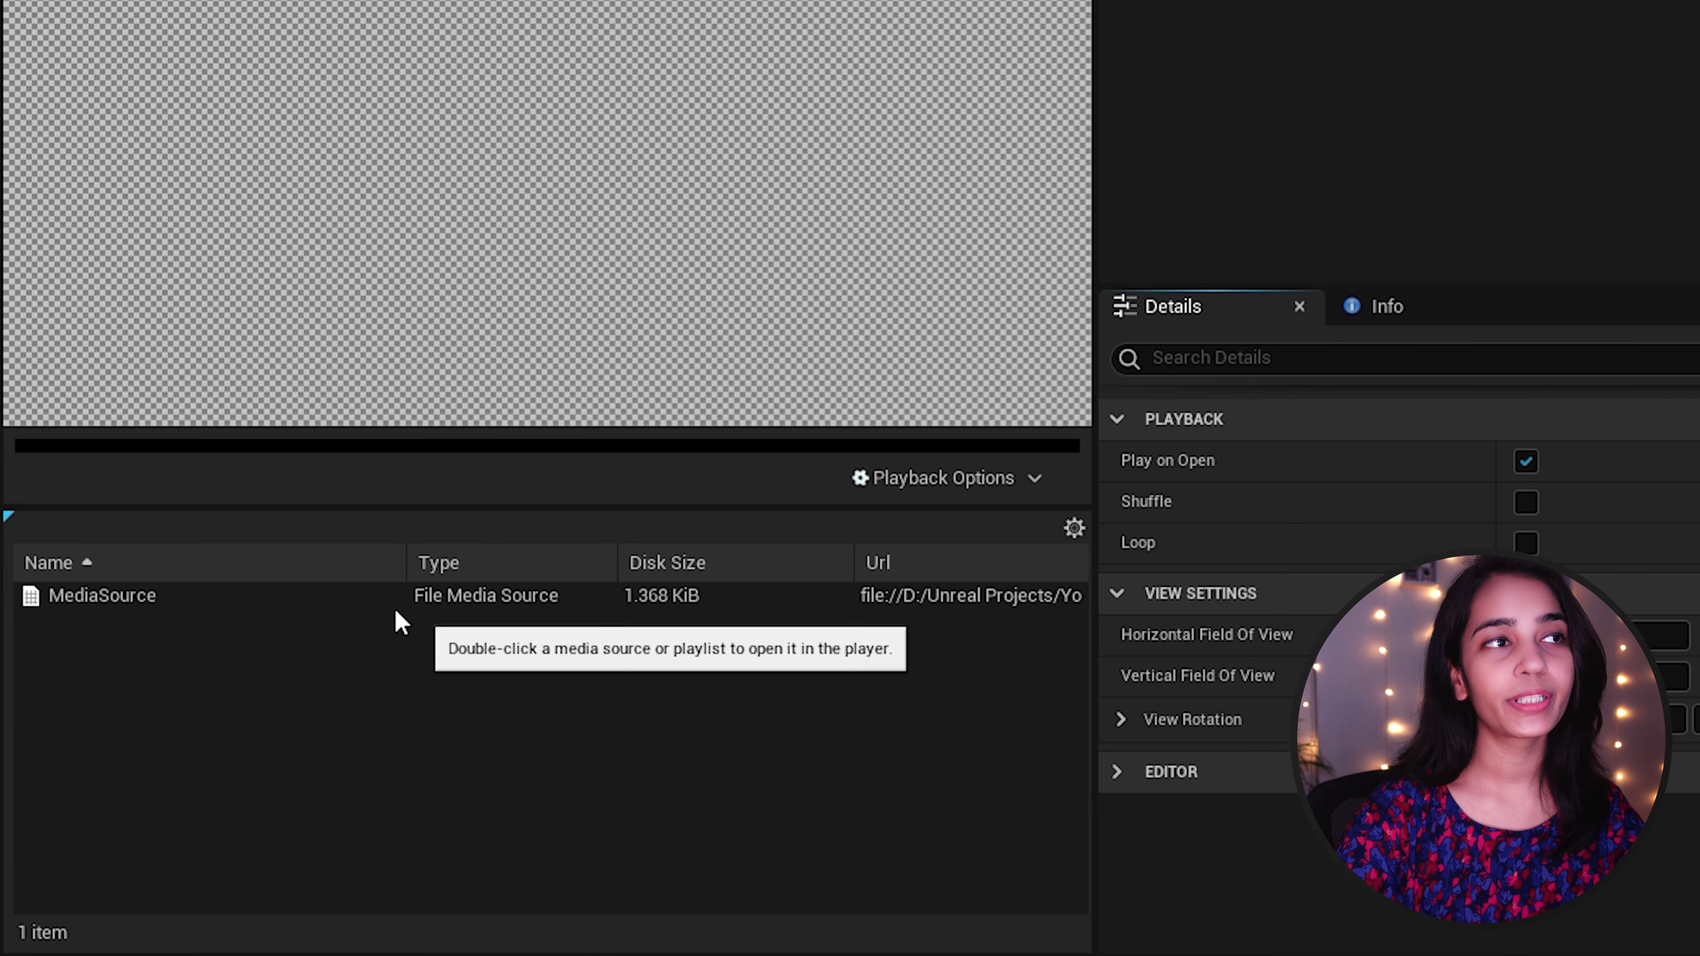
pyautogui.doubleClick(181, 701)
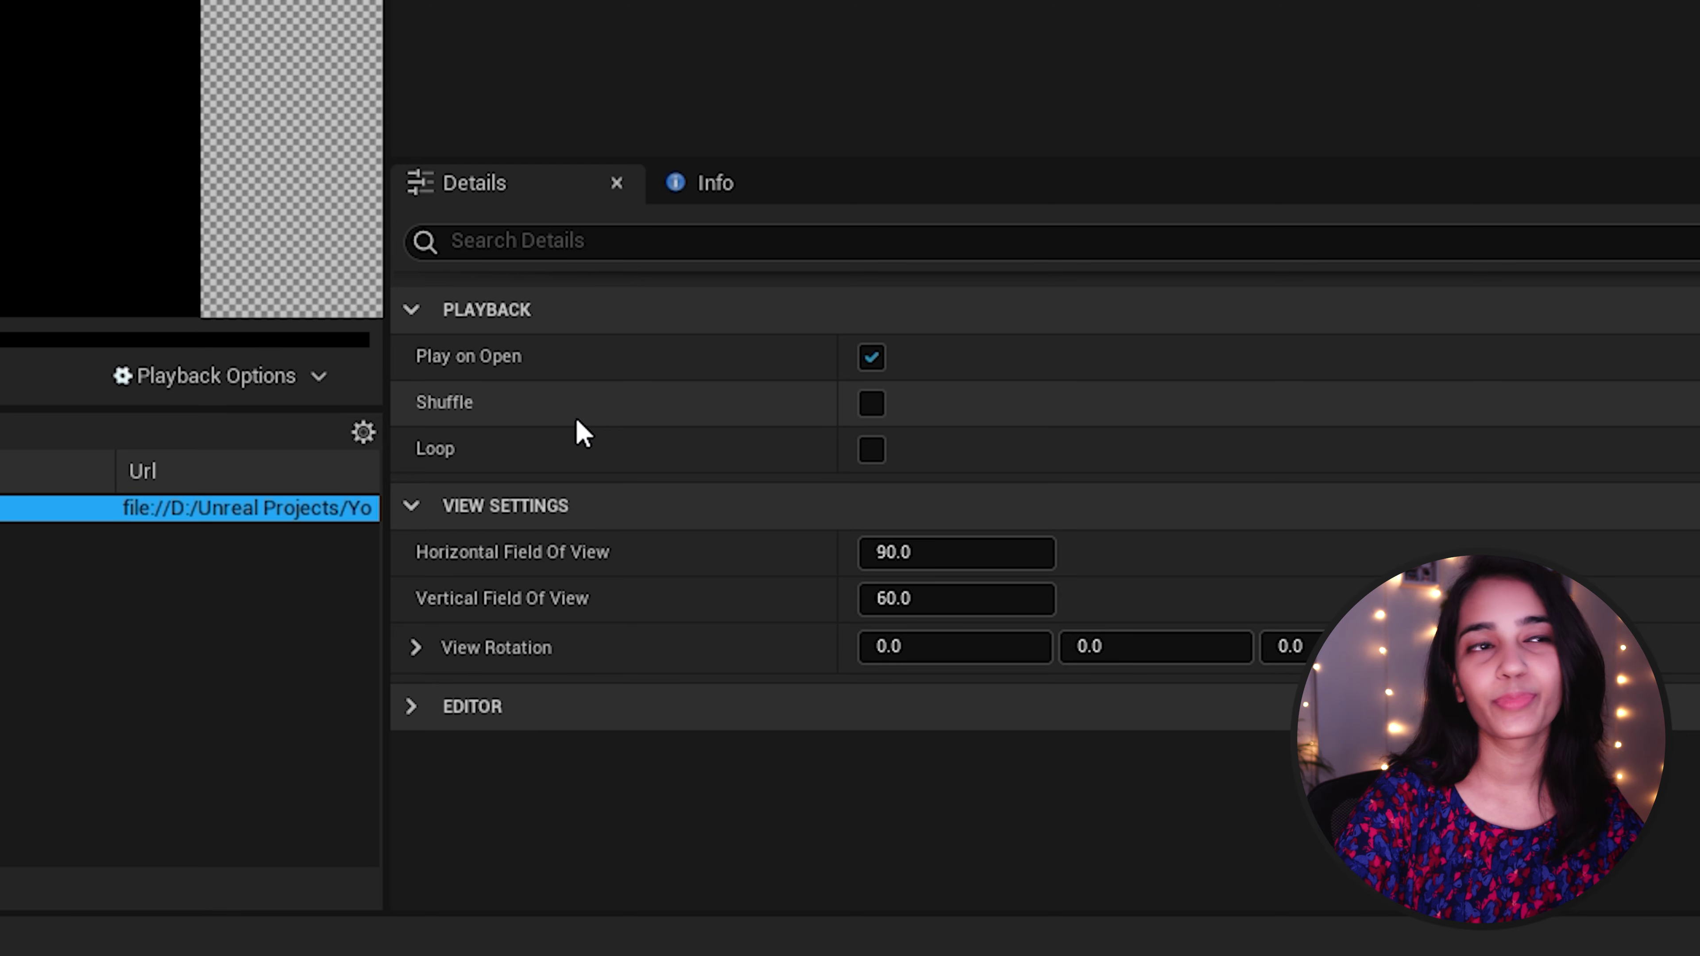
pyautogui.click(875, 451)
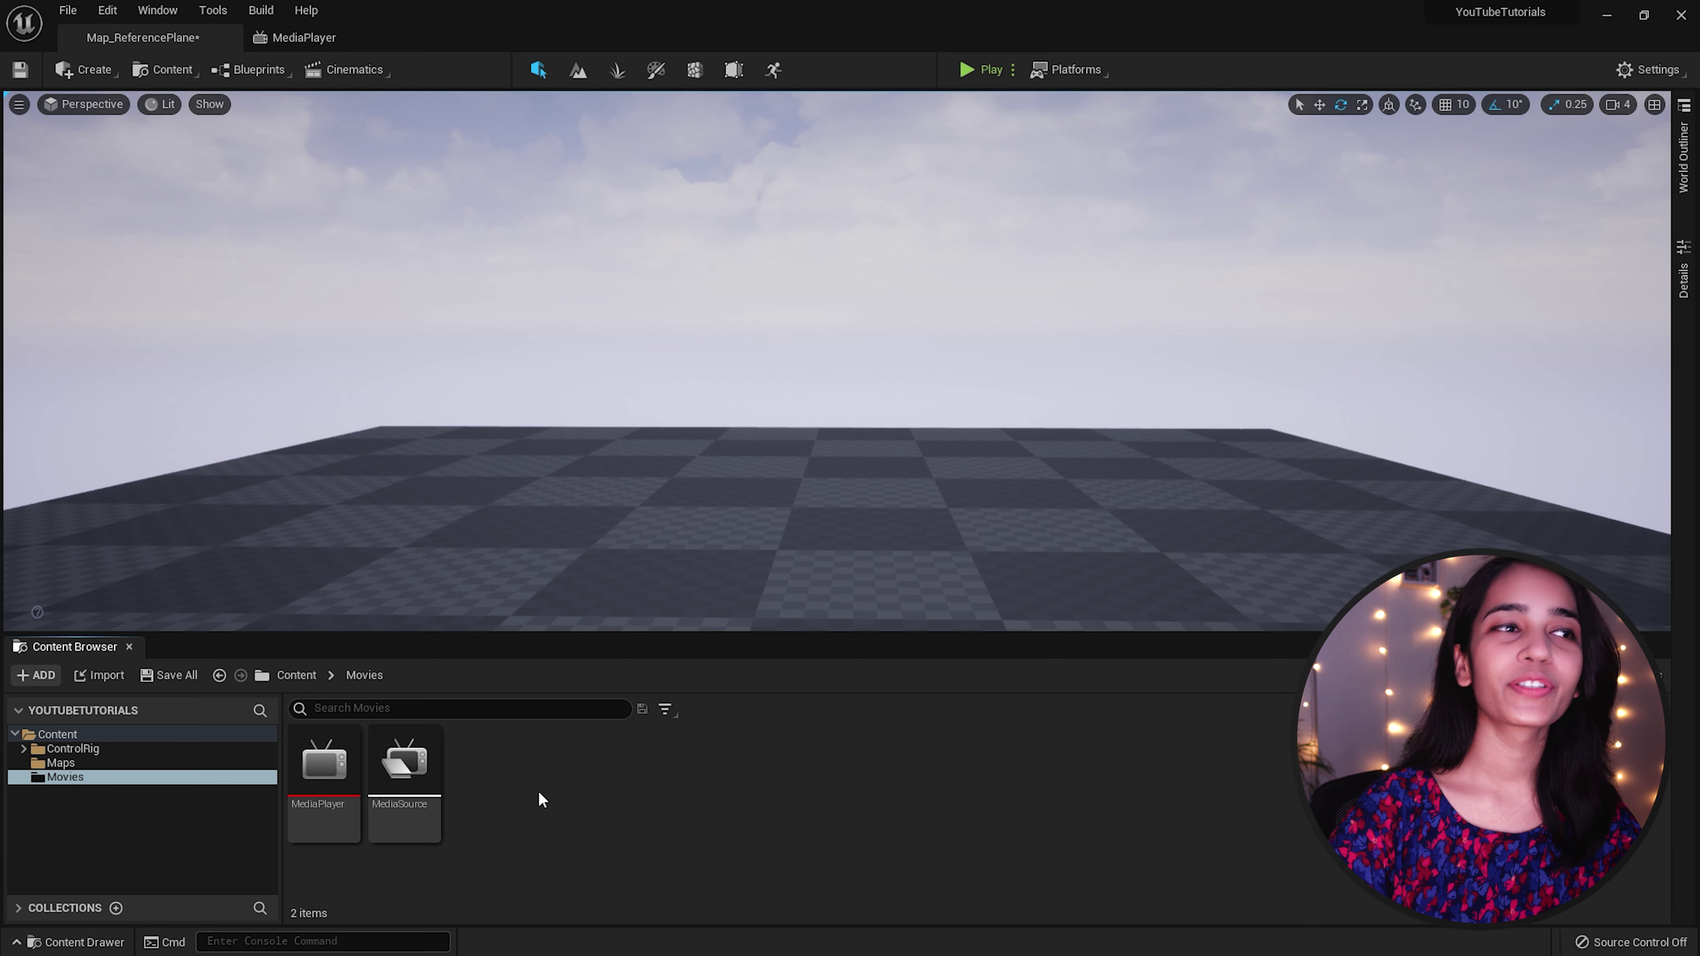
# Step: Create a Media Texture named MediaTexture in Movies and open it
pyautogui.rightClick(541, 797)
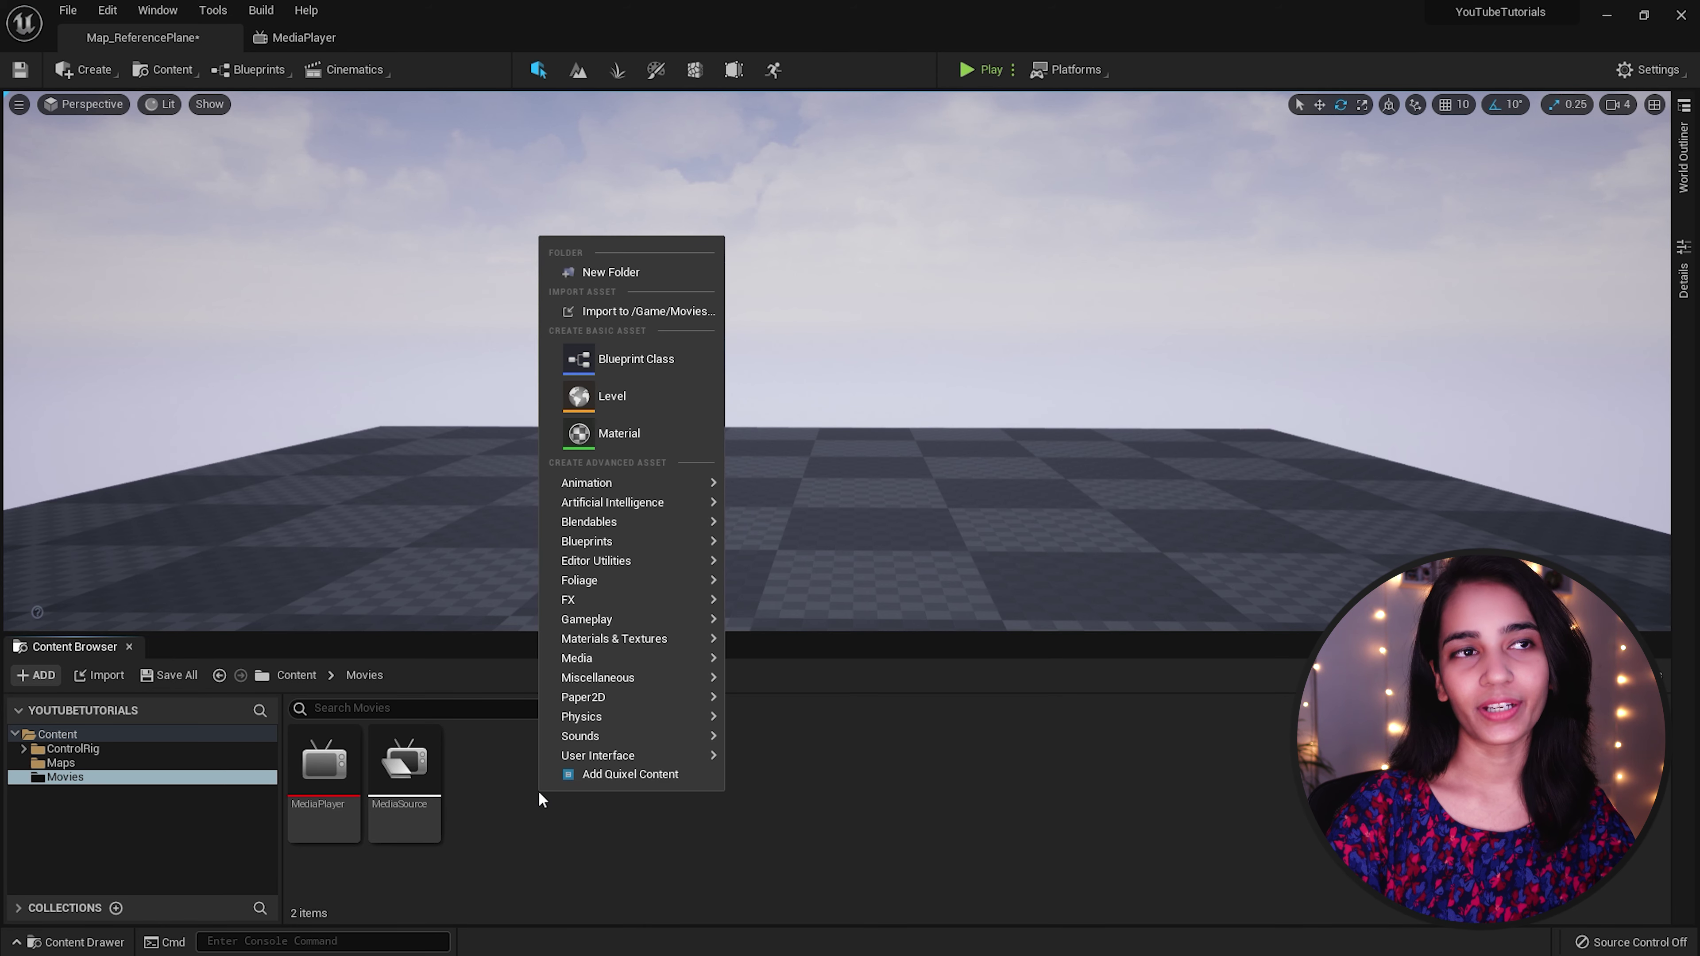
pyautogui.moveTo(670, 658)
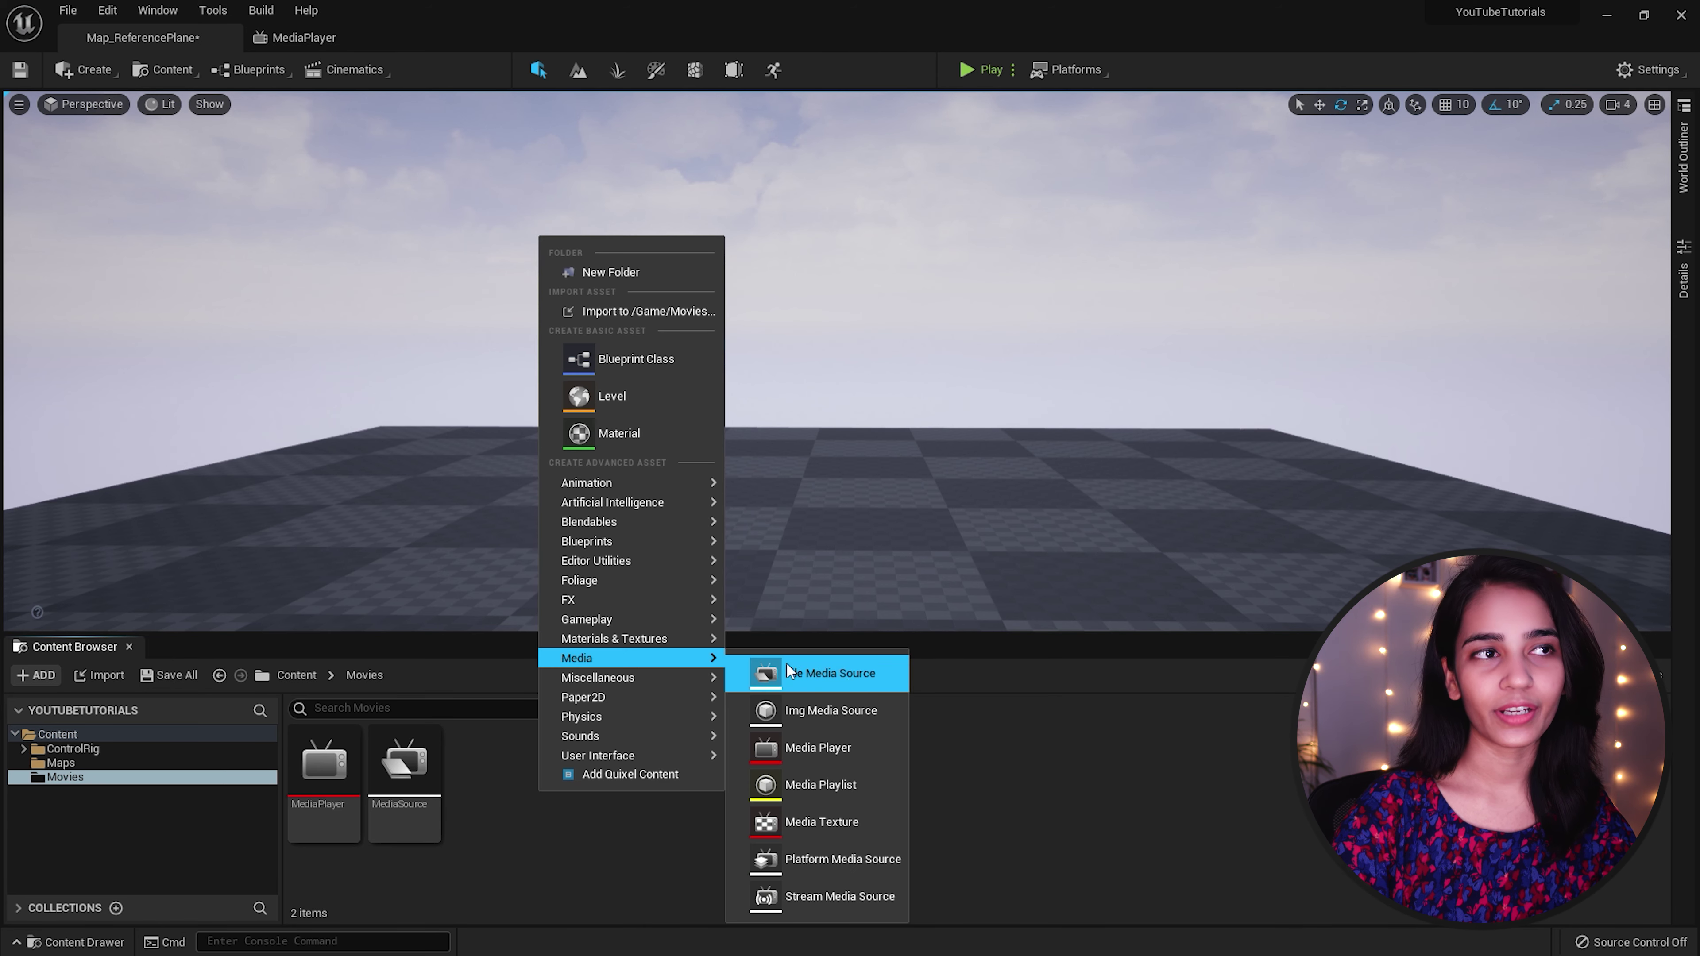
pyautogui.click(872, 816)
pyautogui.press('Return')
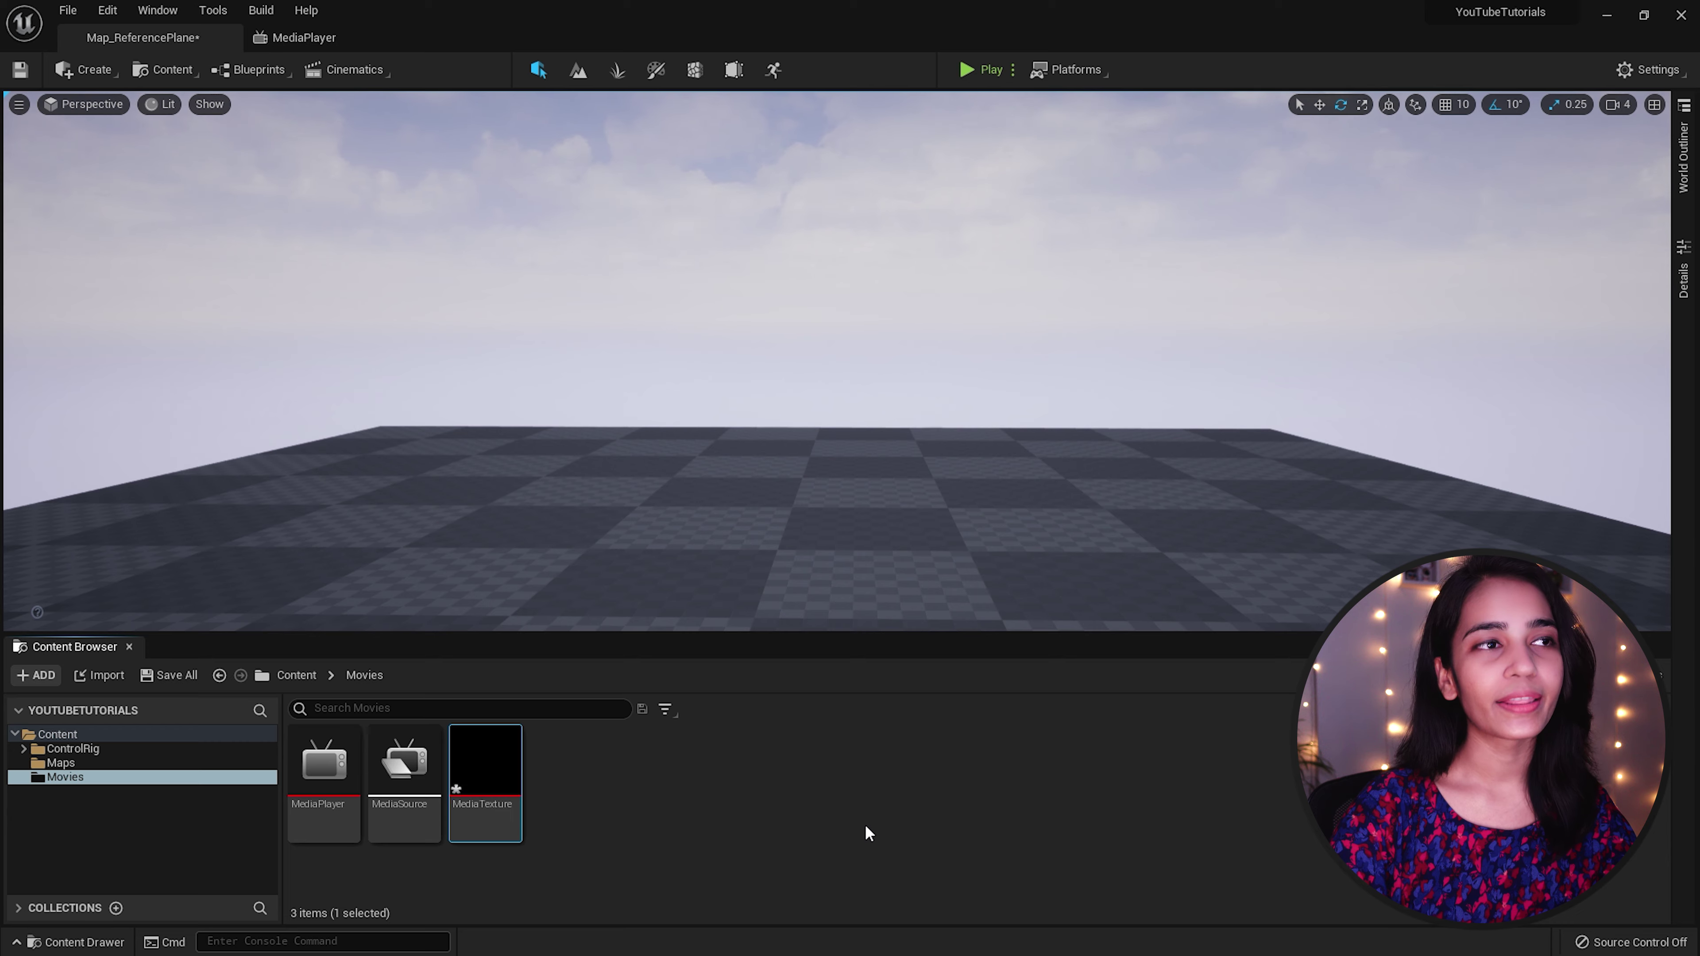
pyautogui.doubleClick(483, 797)
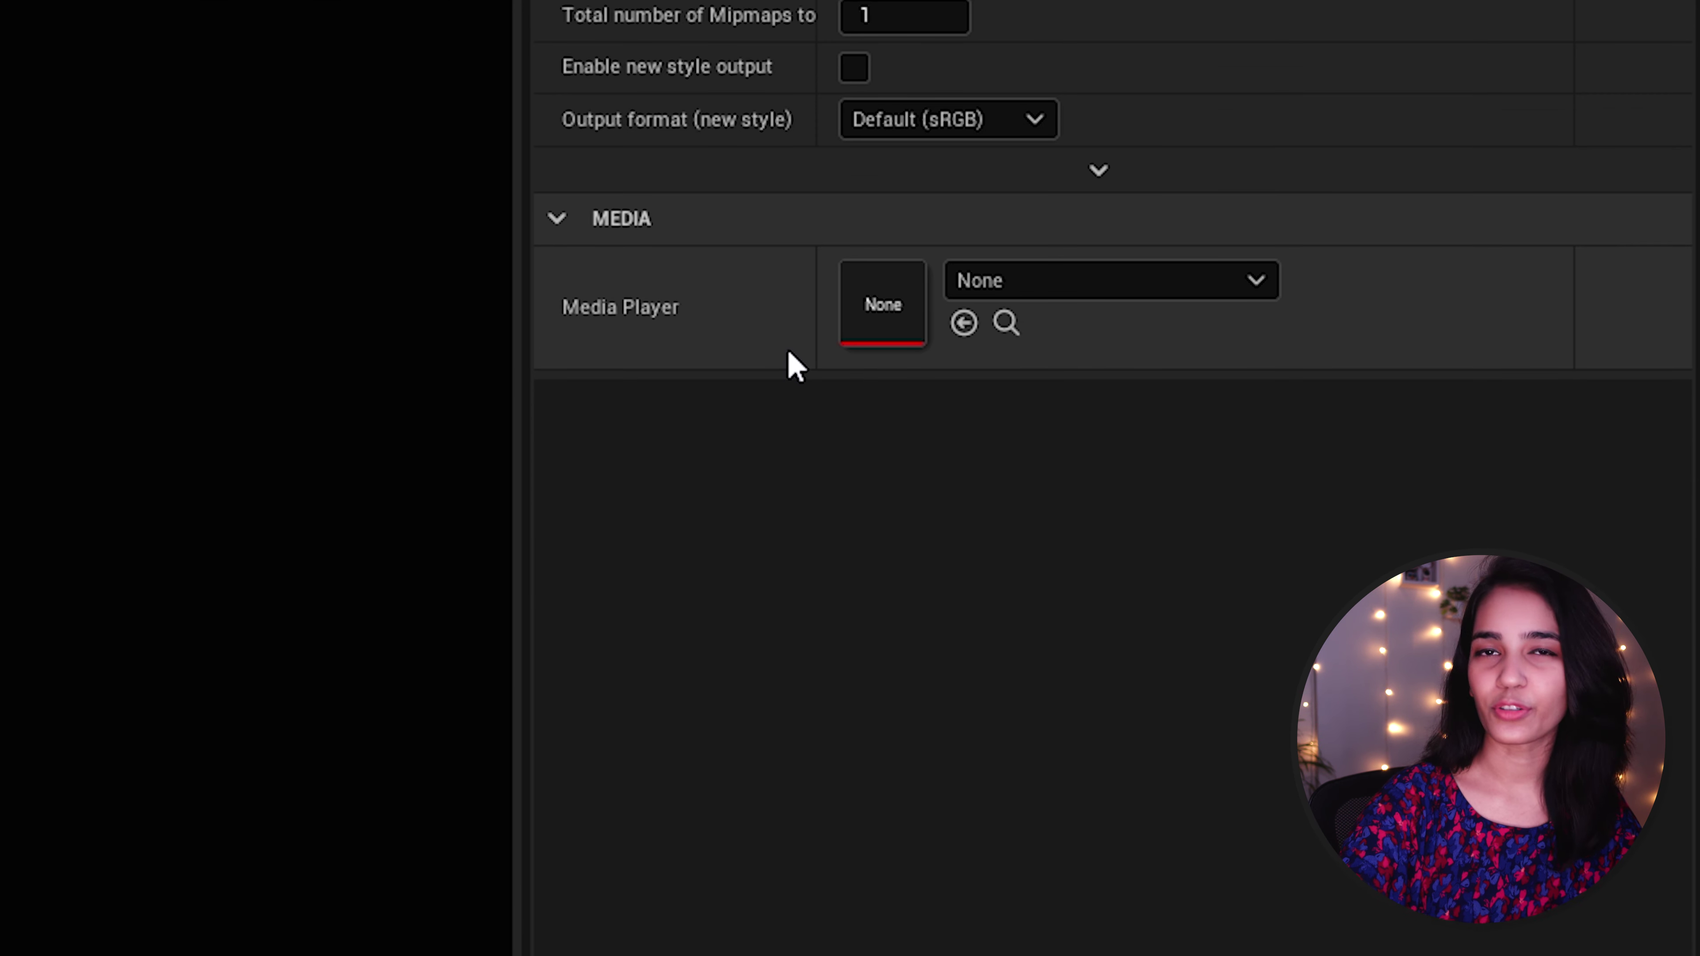
# Step: Set the MediaTexture's Media Player property to MediaPlayer
pyautogui.click(1078, 294)
pyautogui.click(1126, 697)
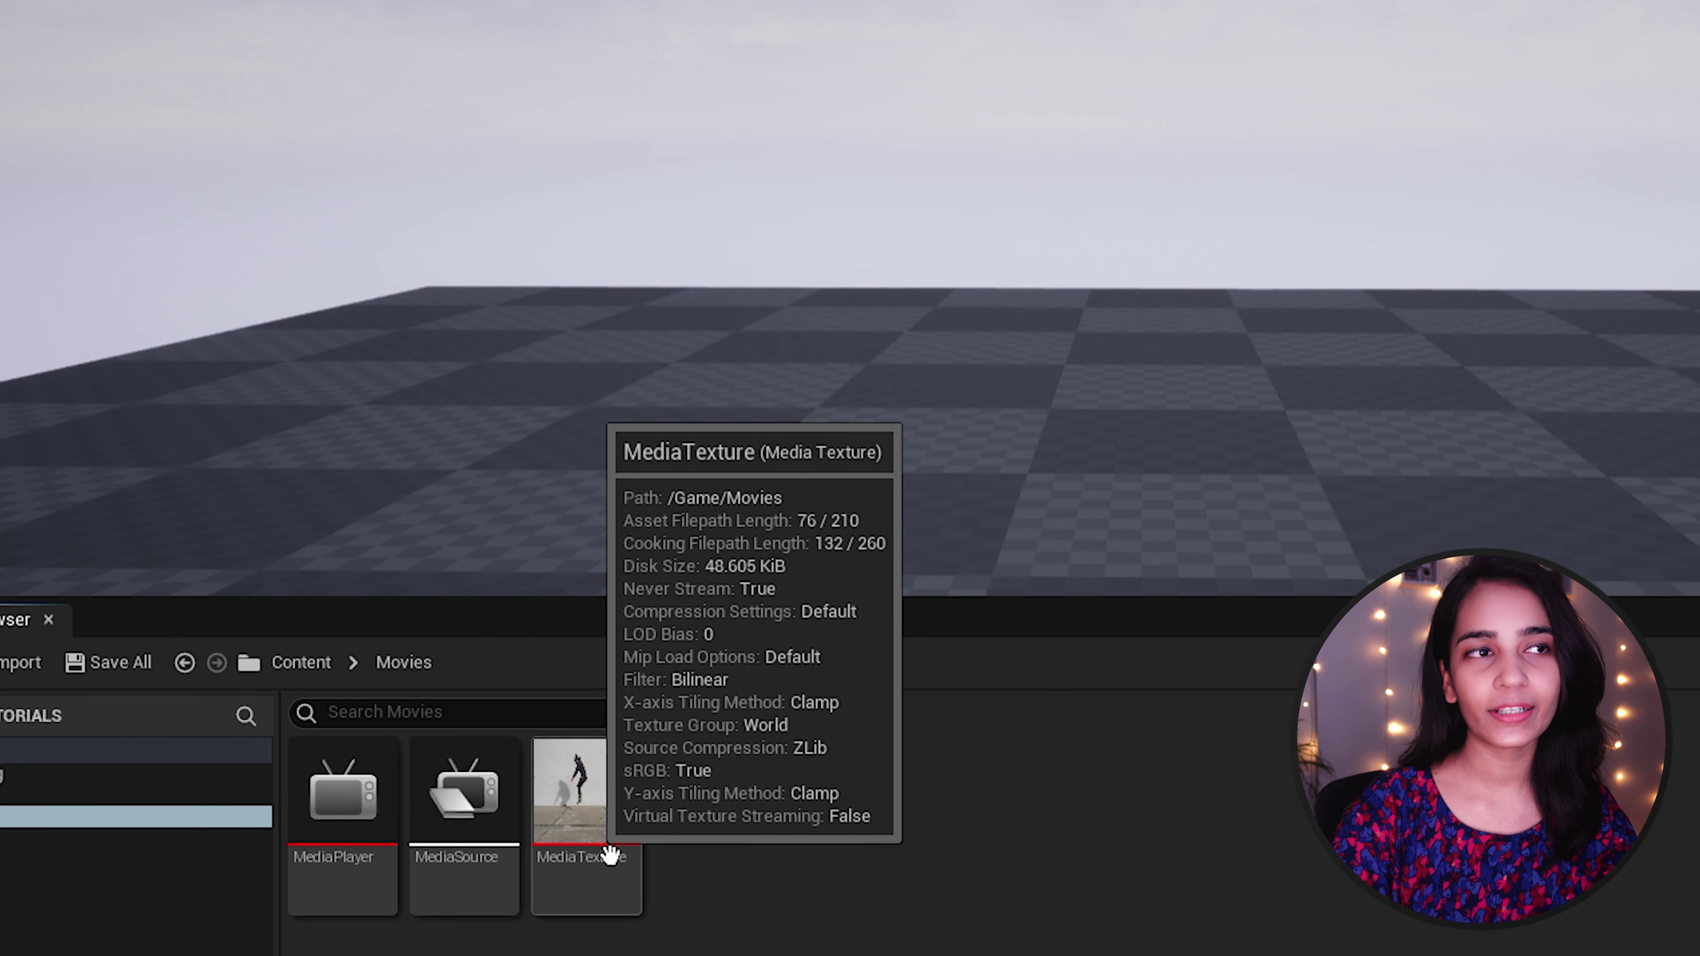
pyautogui.rightClick(498, 803)
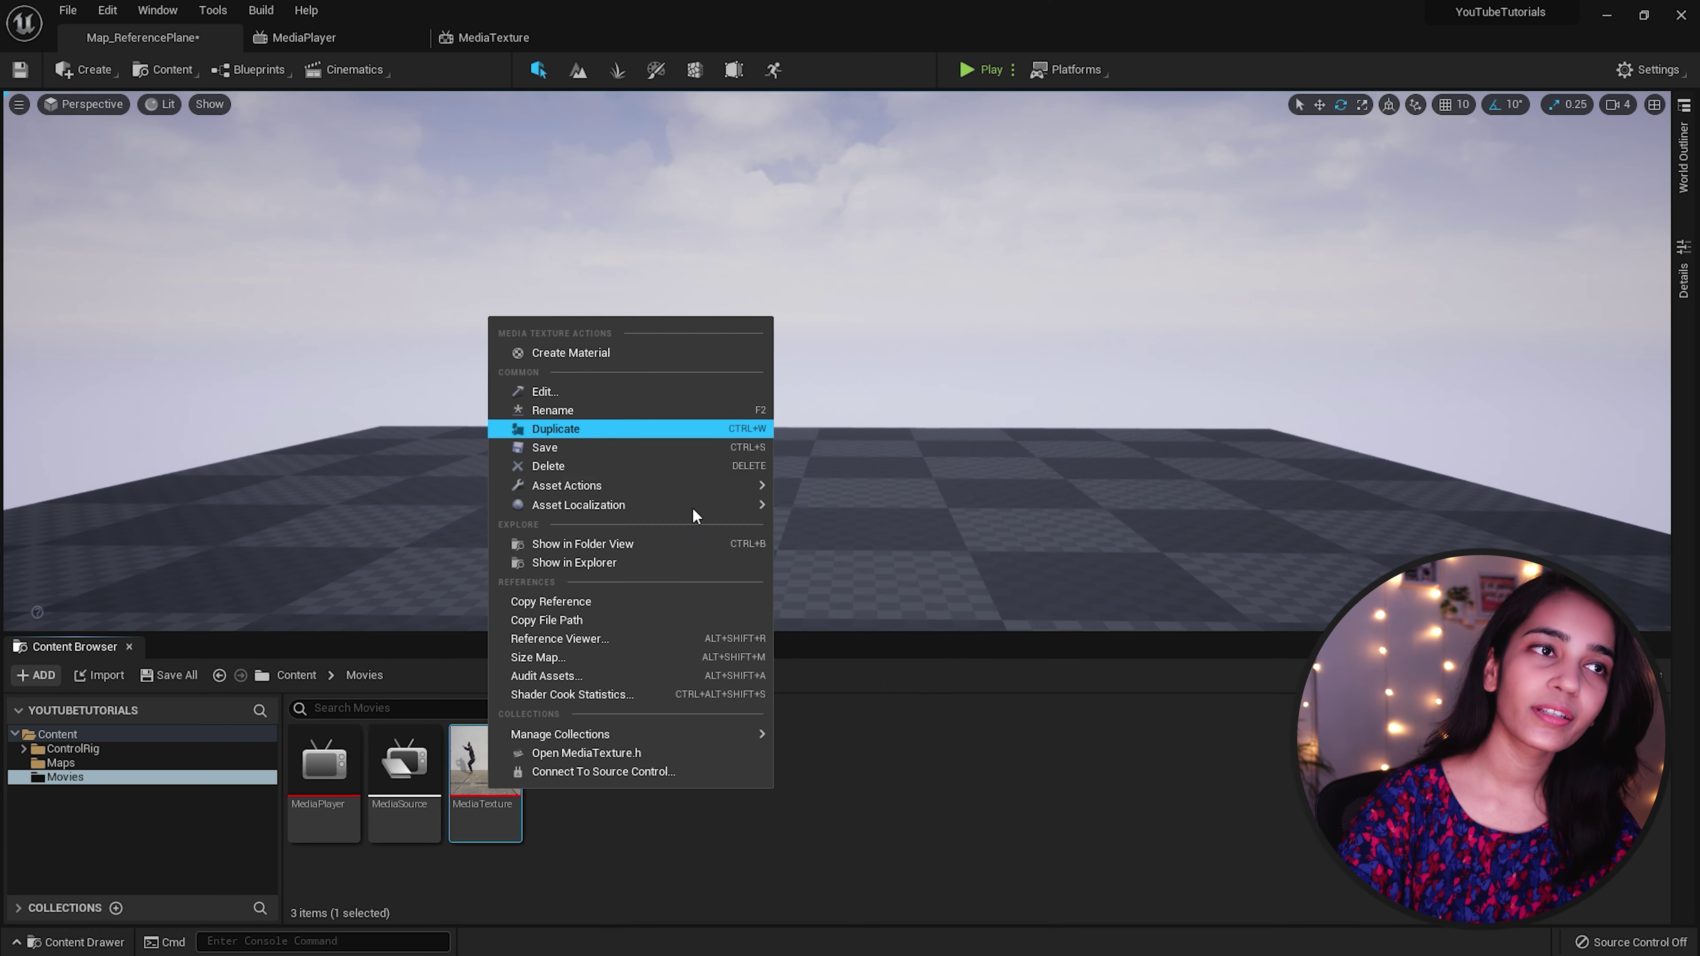
# Step: Add a plane to the level, rotate it 90° upright, and drop MediaTexture onto it
pyautogui.click(937, 861)
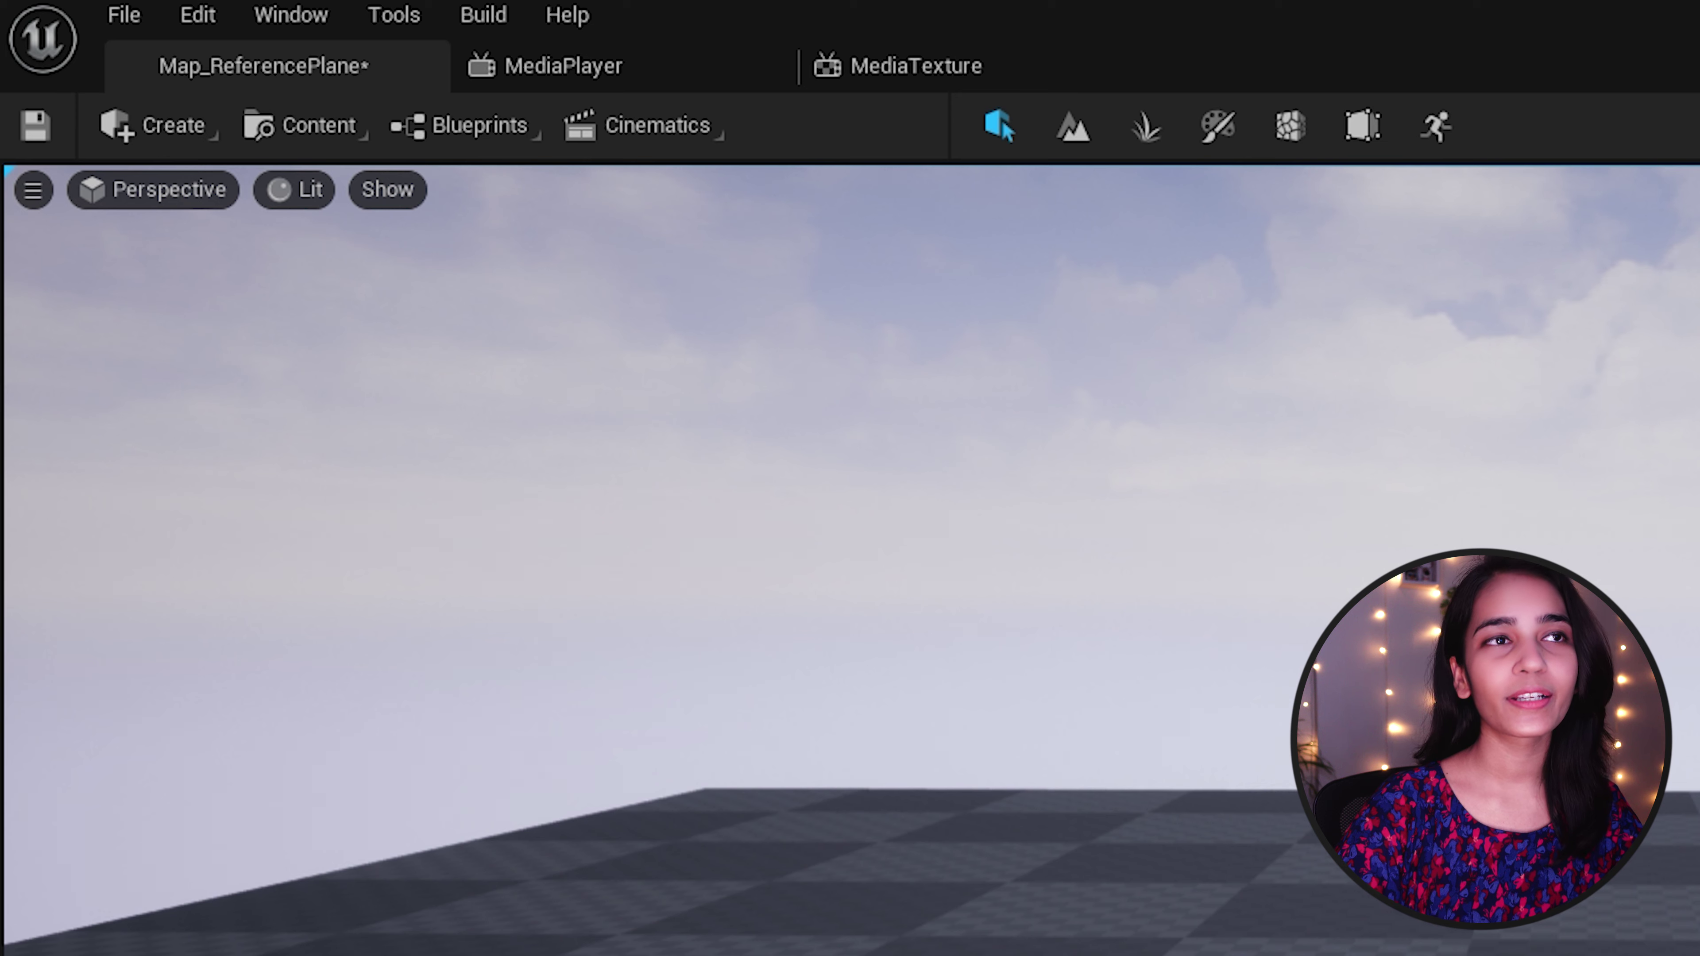
pyautogui.click(191, 136)
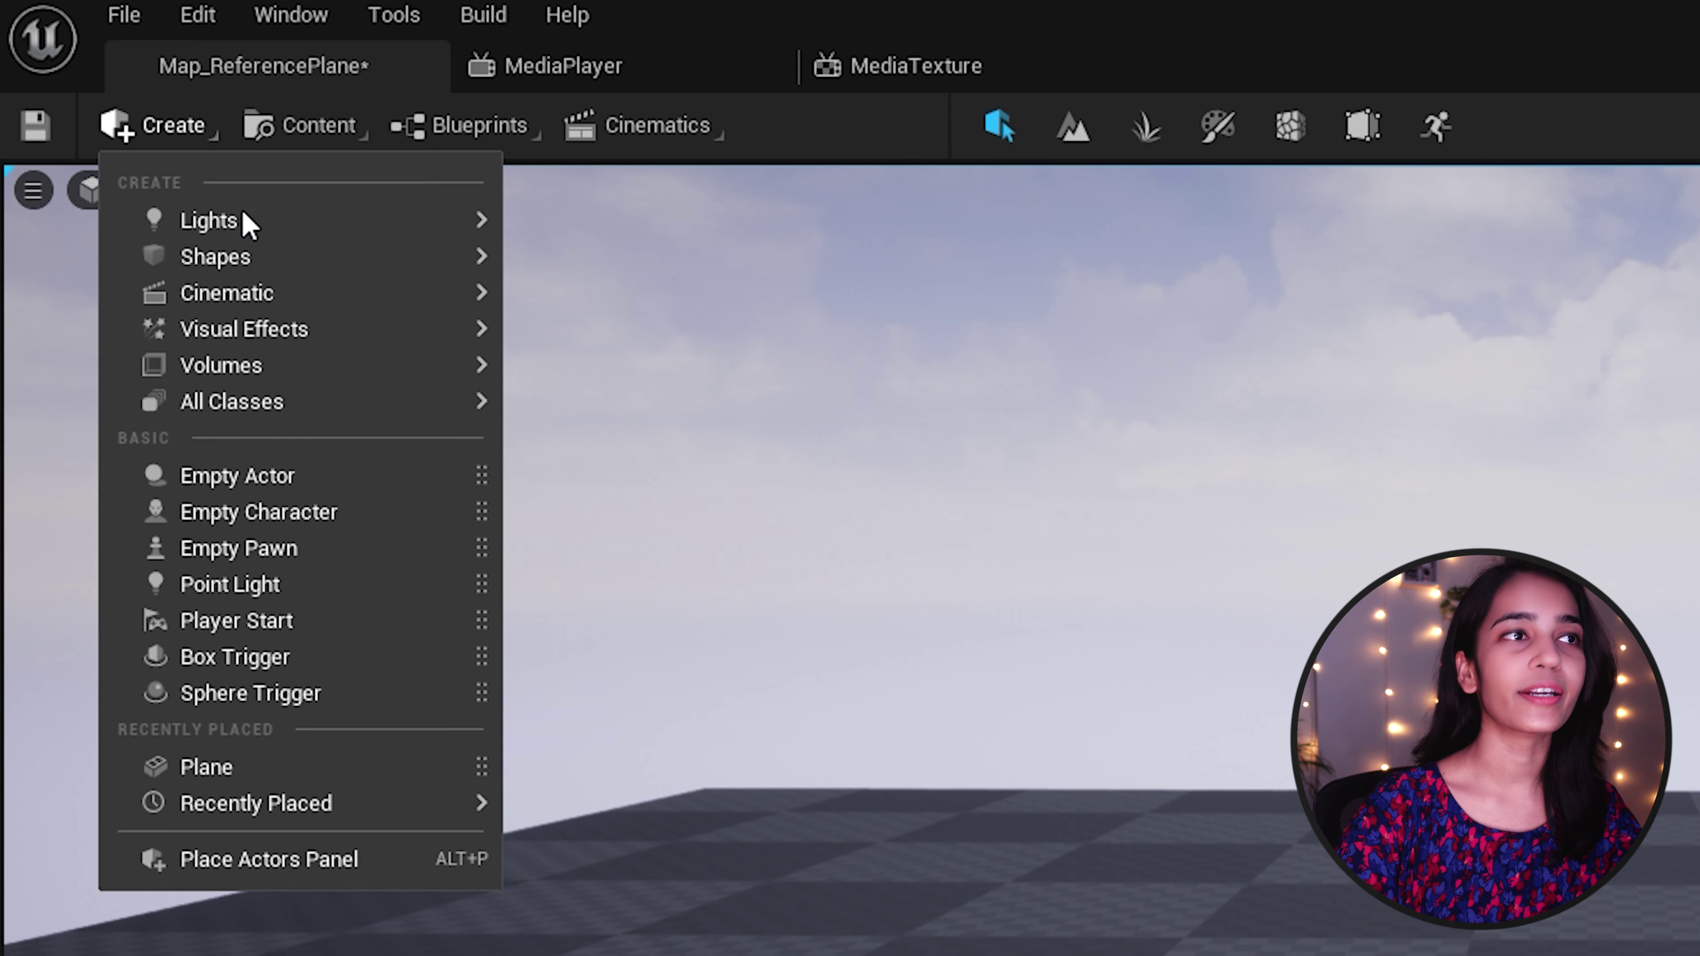
pyautogui.moveTo(269, 257)
pyautogui.click(592, 413)
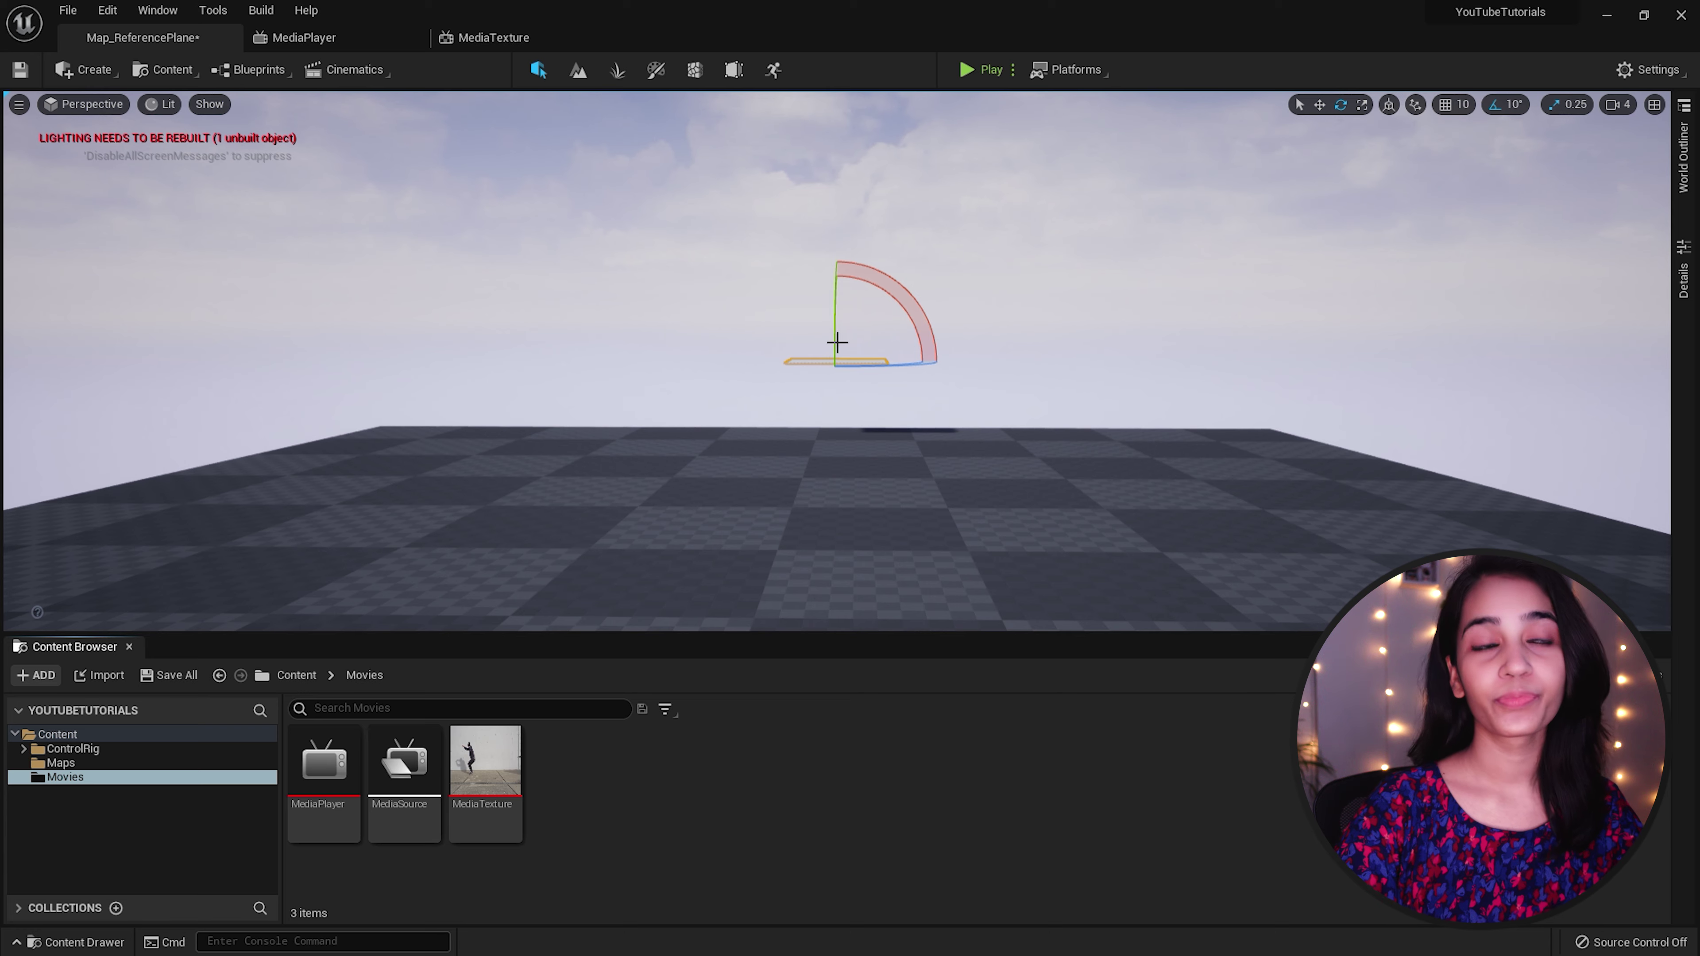
pyautogui.moveTo(837, 343); pyautogui.dragTo(837, 409)
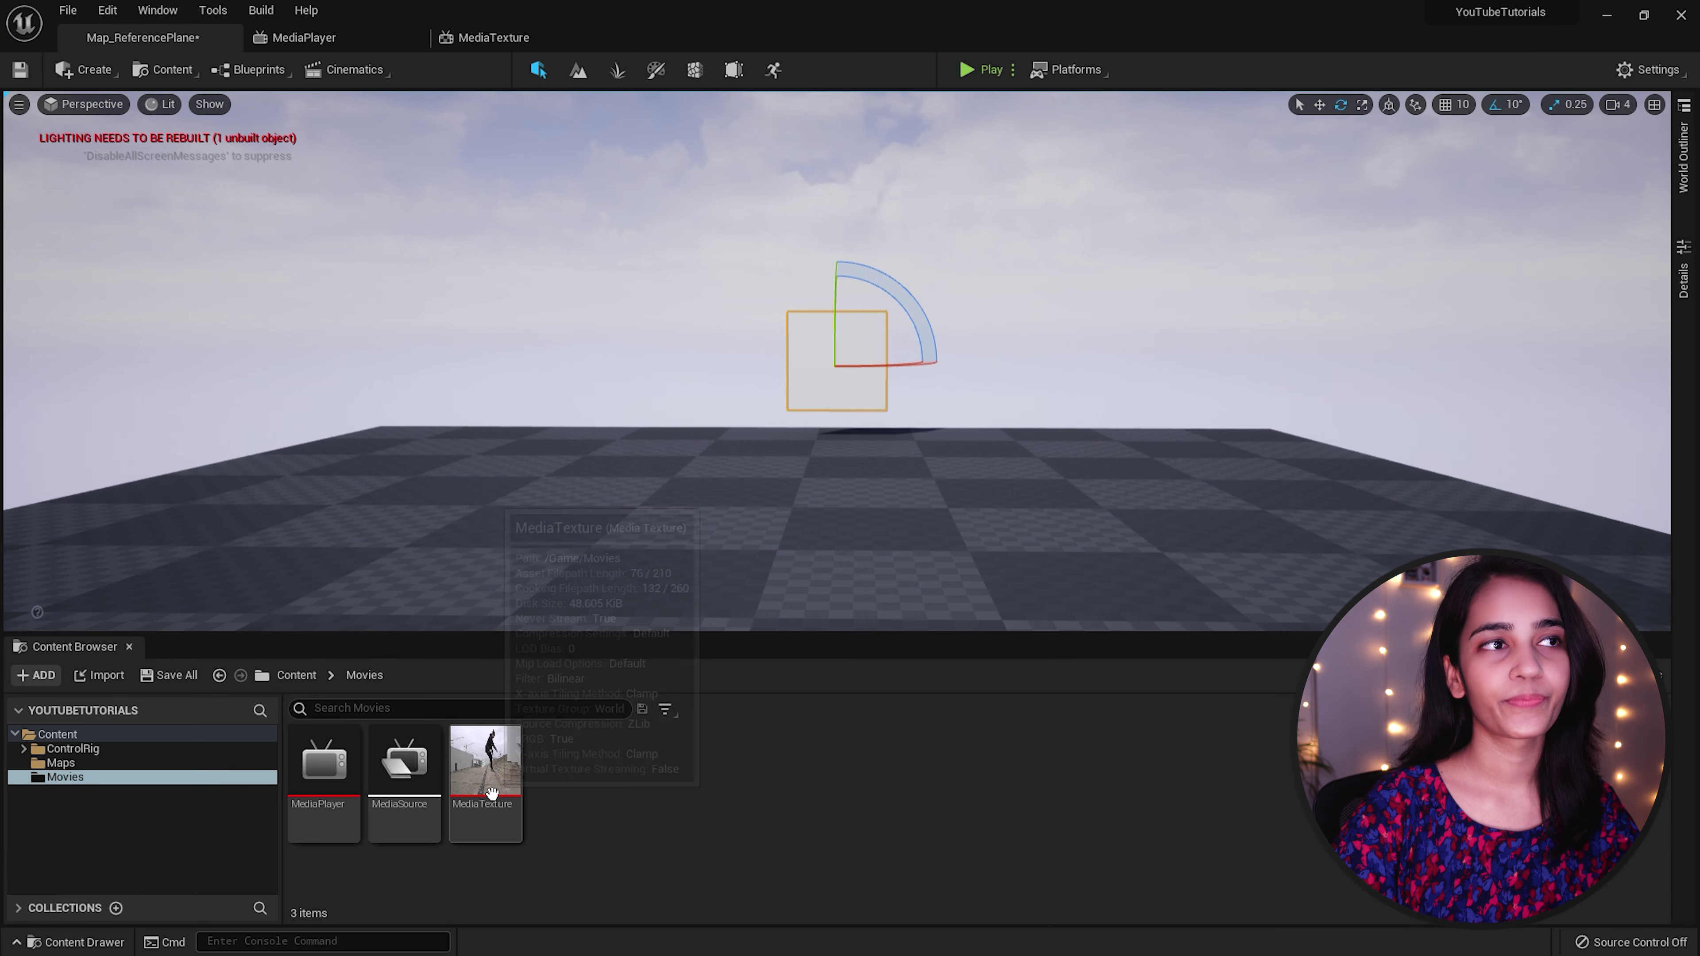
pyautogui.moveTo(492, 790); pyautogui.dragTo(822, 378)
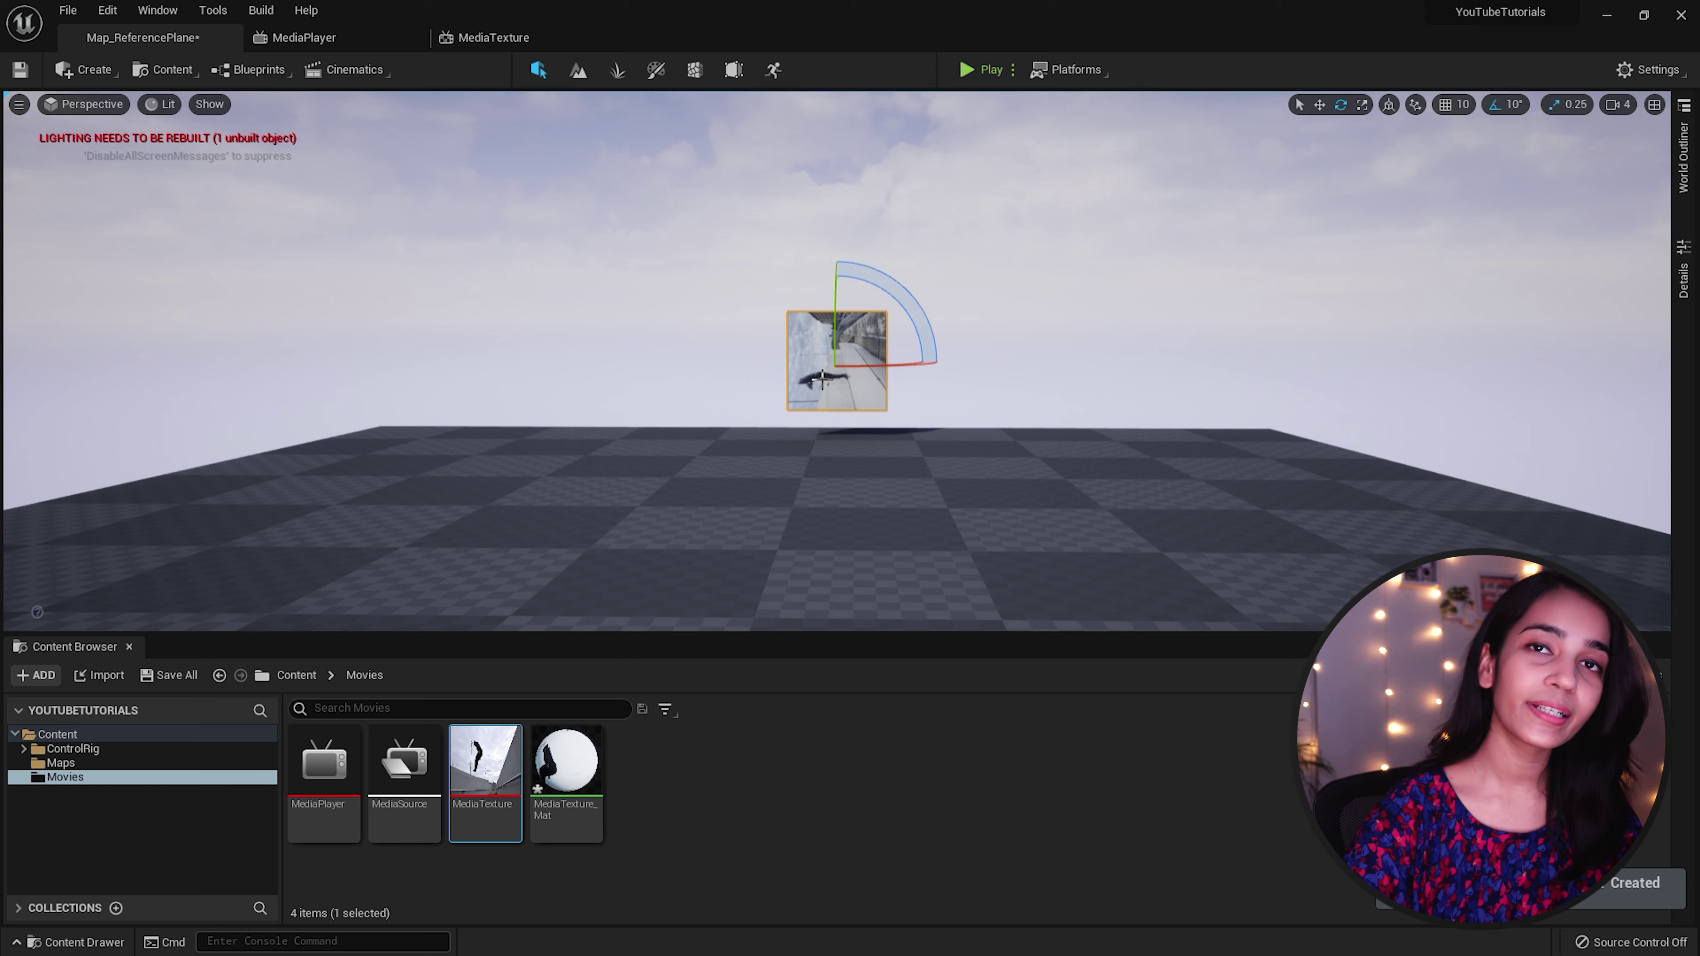
# Step: Rename the MediaTexture_Mat material to M_ReferencePlane
pyautogui.click(575, 834)
pyautogui.press('F2')
pyautogui.write('M')
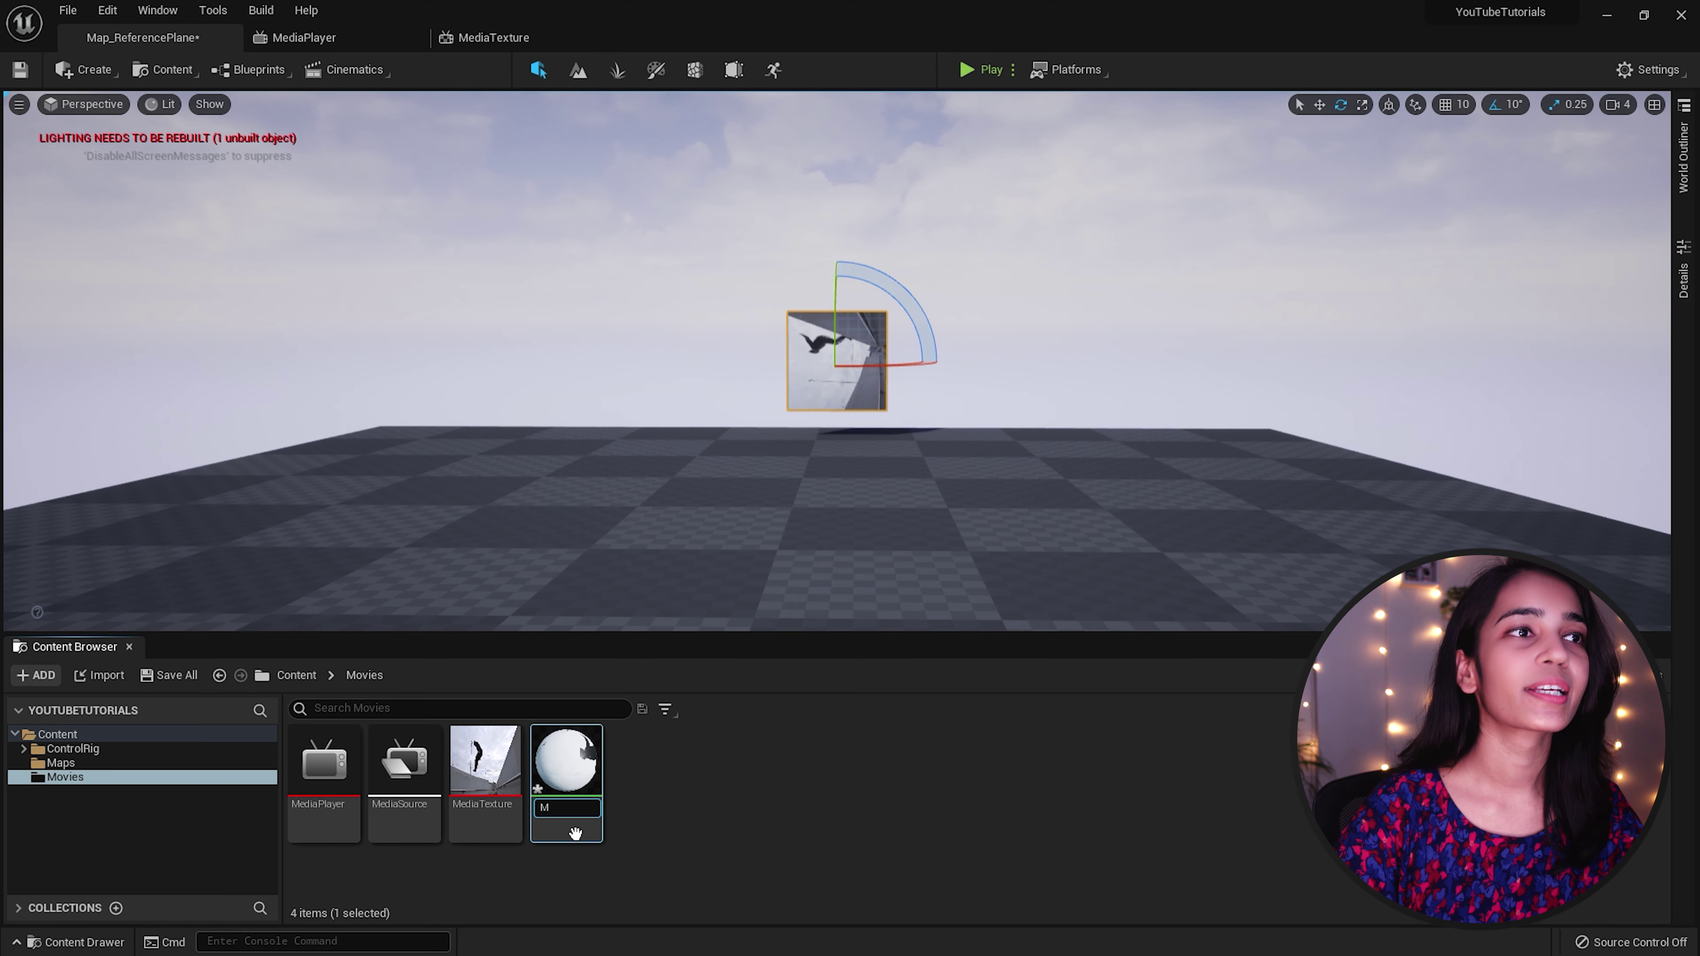
pyautogui.write('_ReferencePlane')
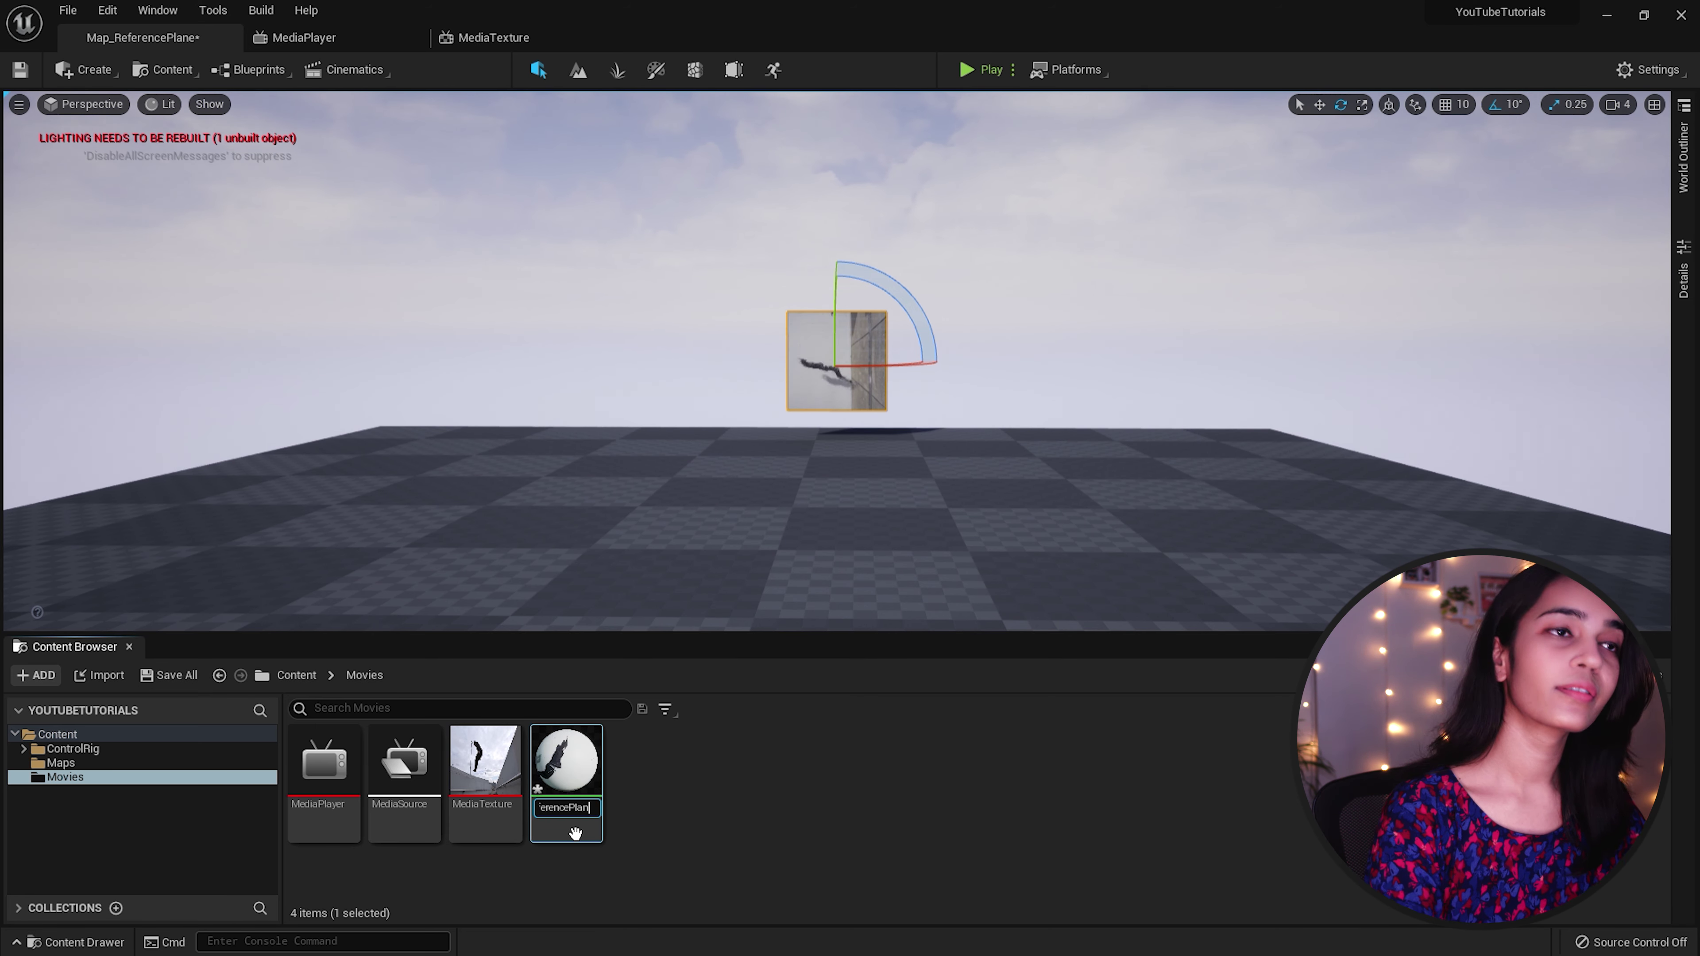
pyautogui.press('Return')
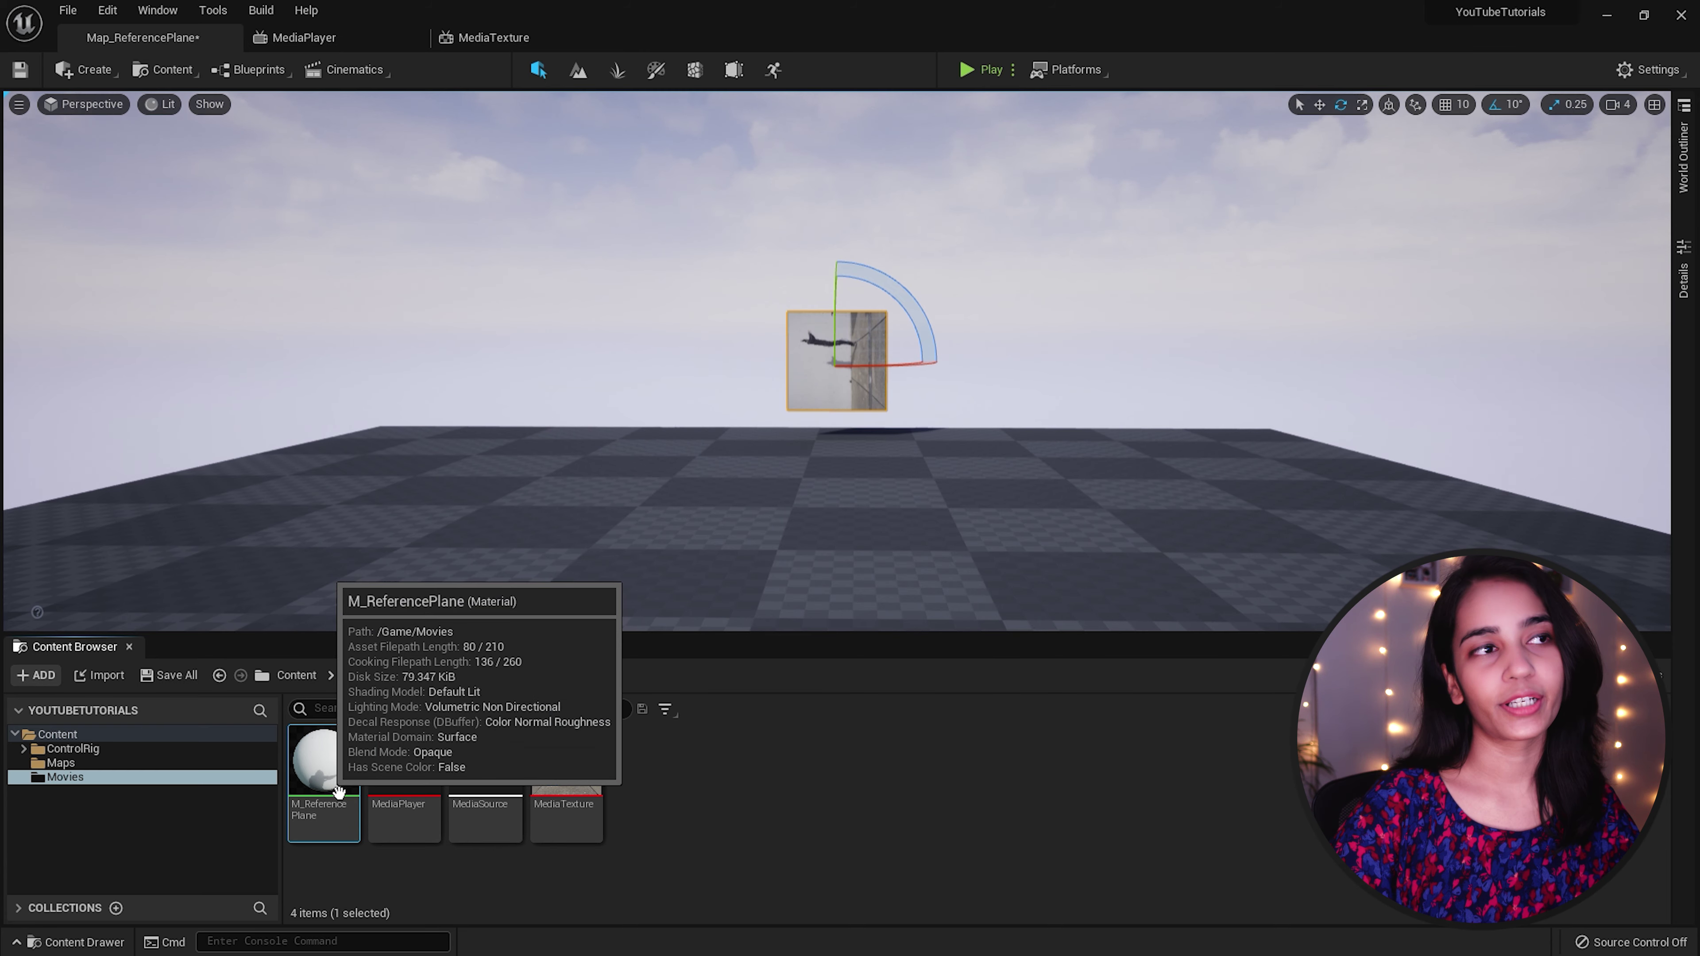
# Step: Make M_ReferencePlane Unlit and Two Sided, wire RGB into Emissive Color, and apply
pyautogui.doubleClick(327, 781)
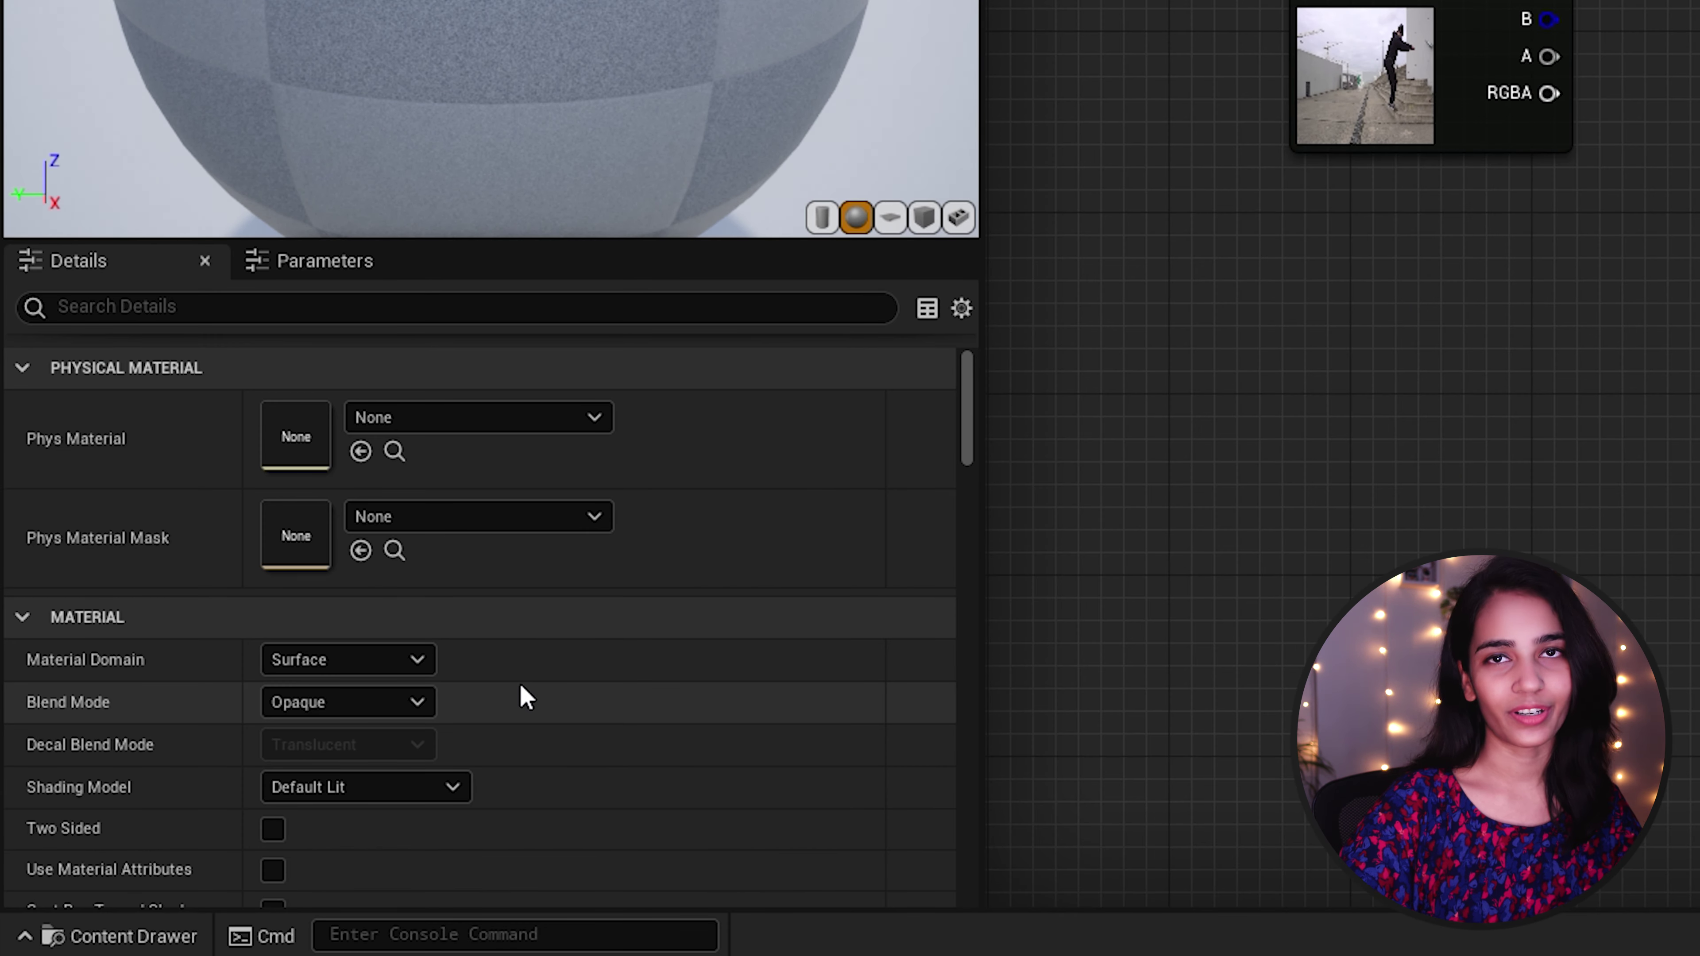
pyautogui.click(415, 787)
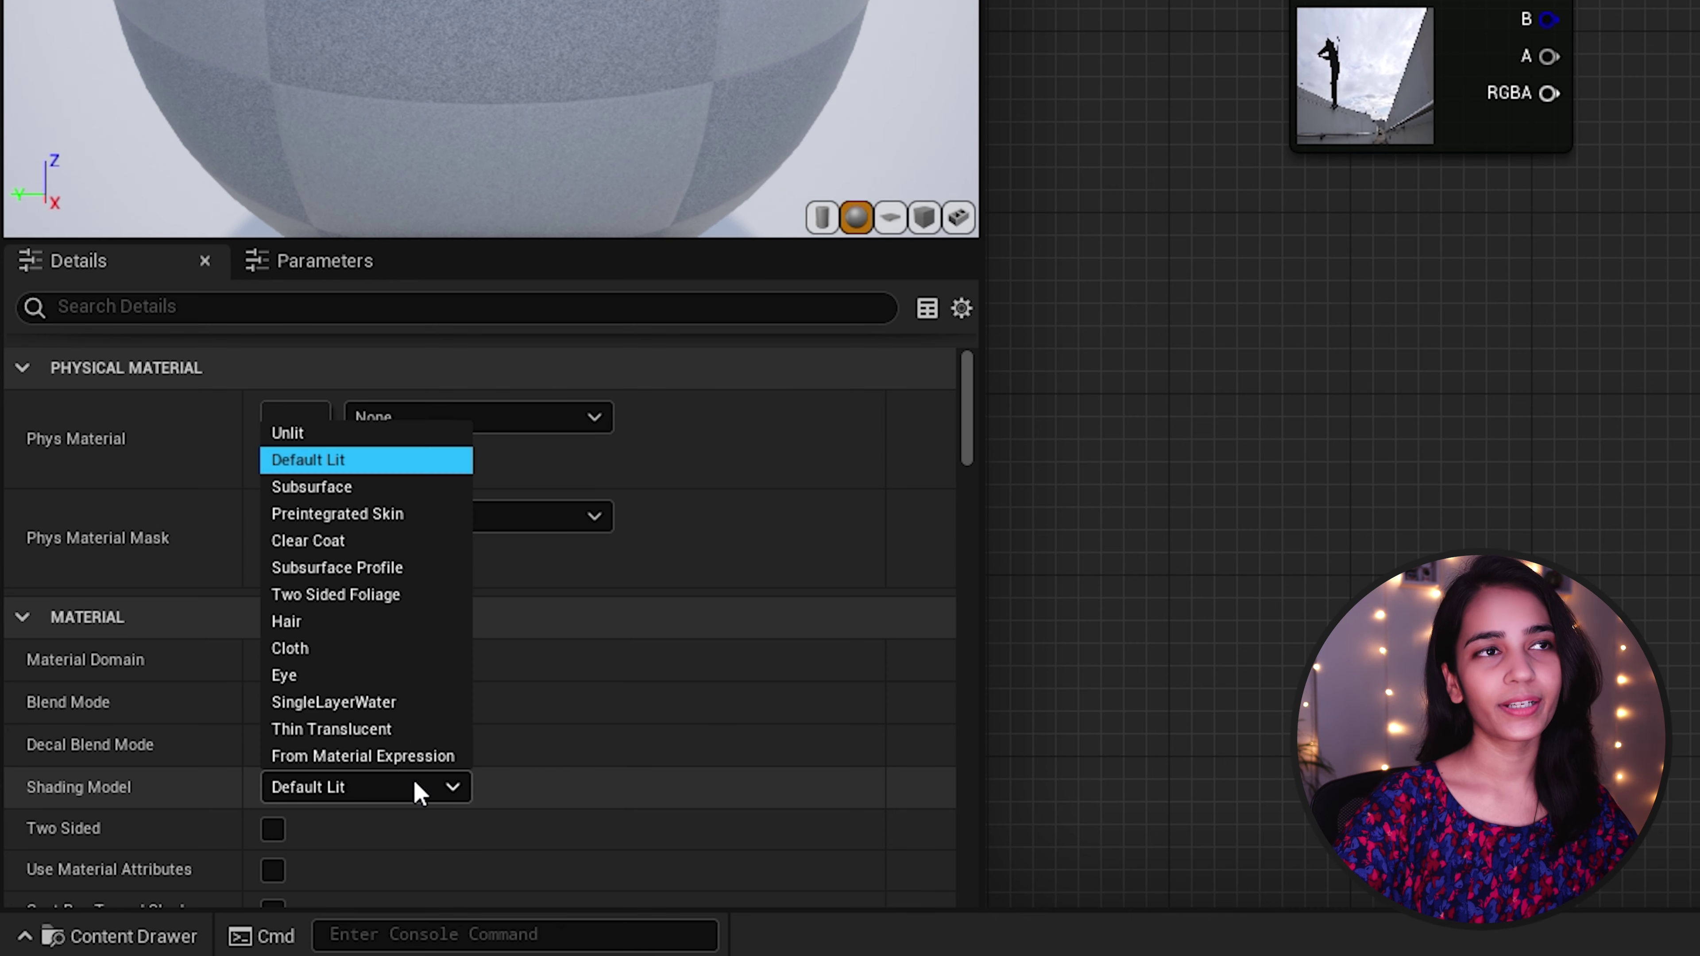
pyautogui.click(366, 432)
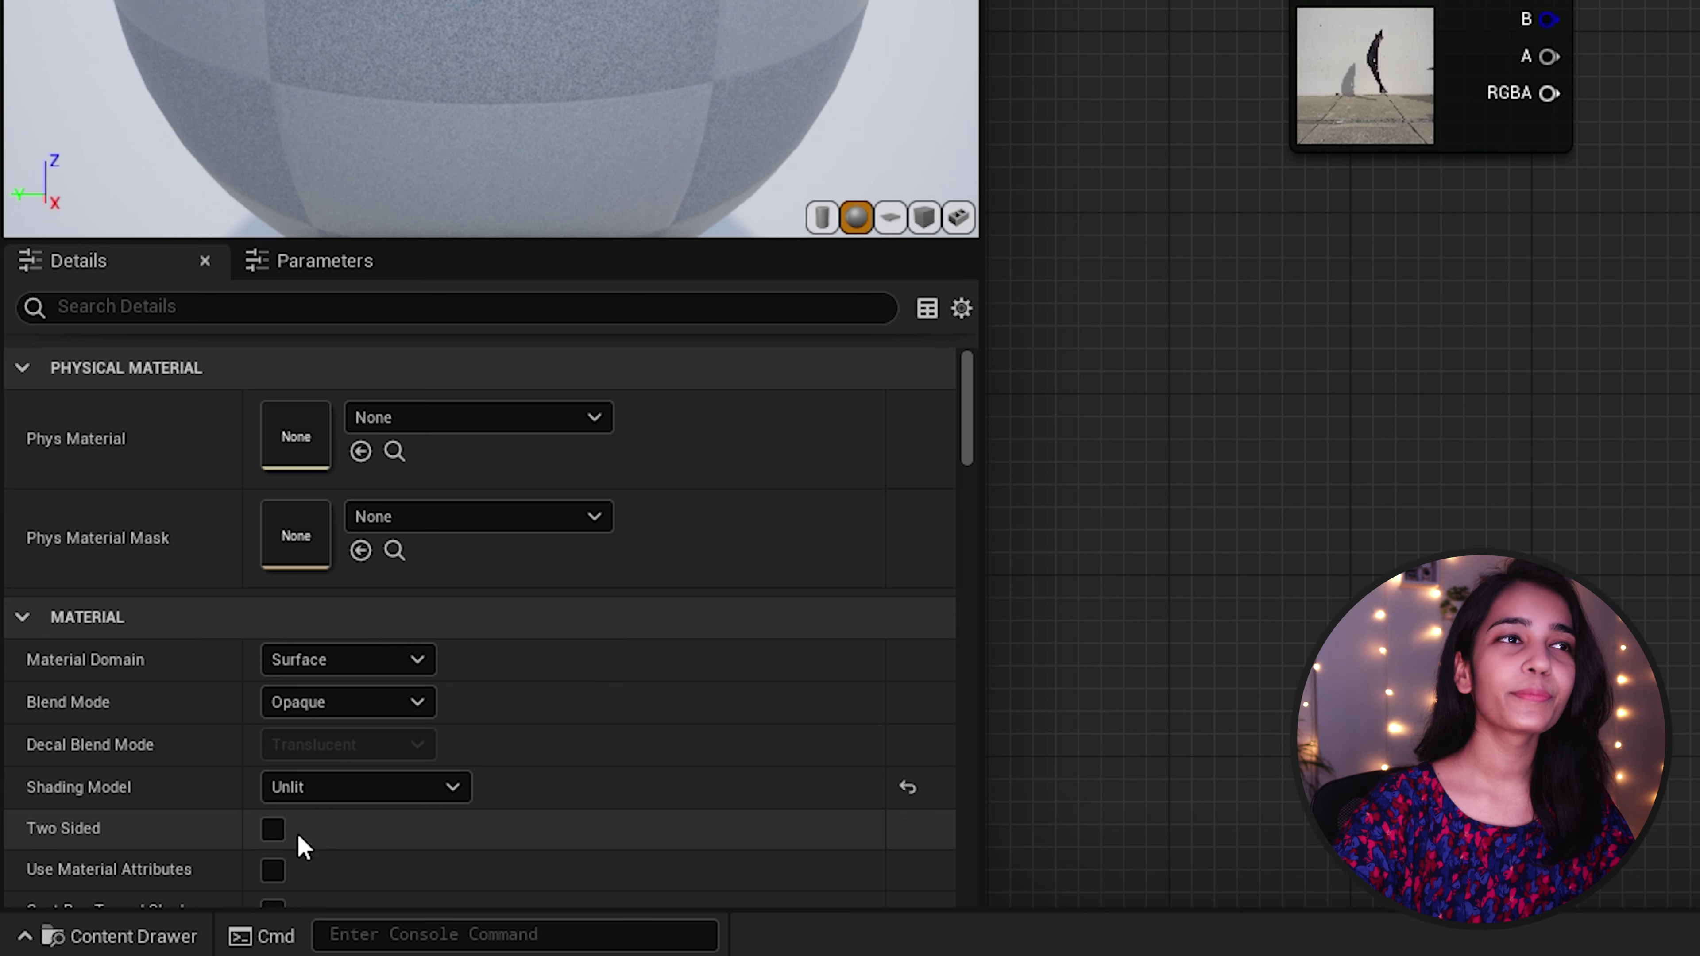
pyautogui.click(273, 830)
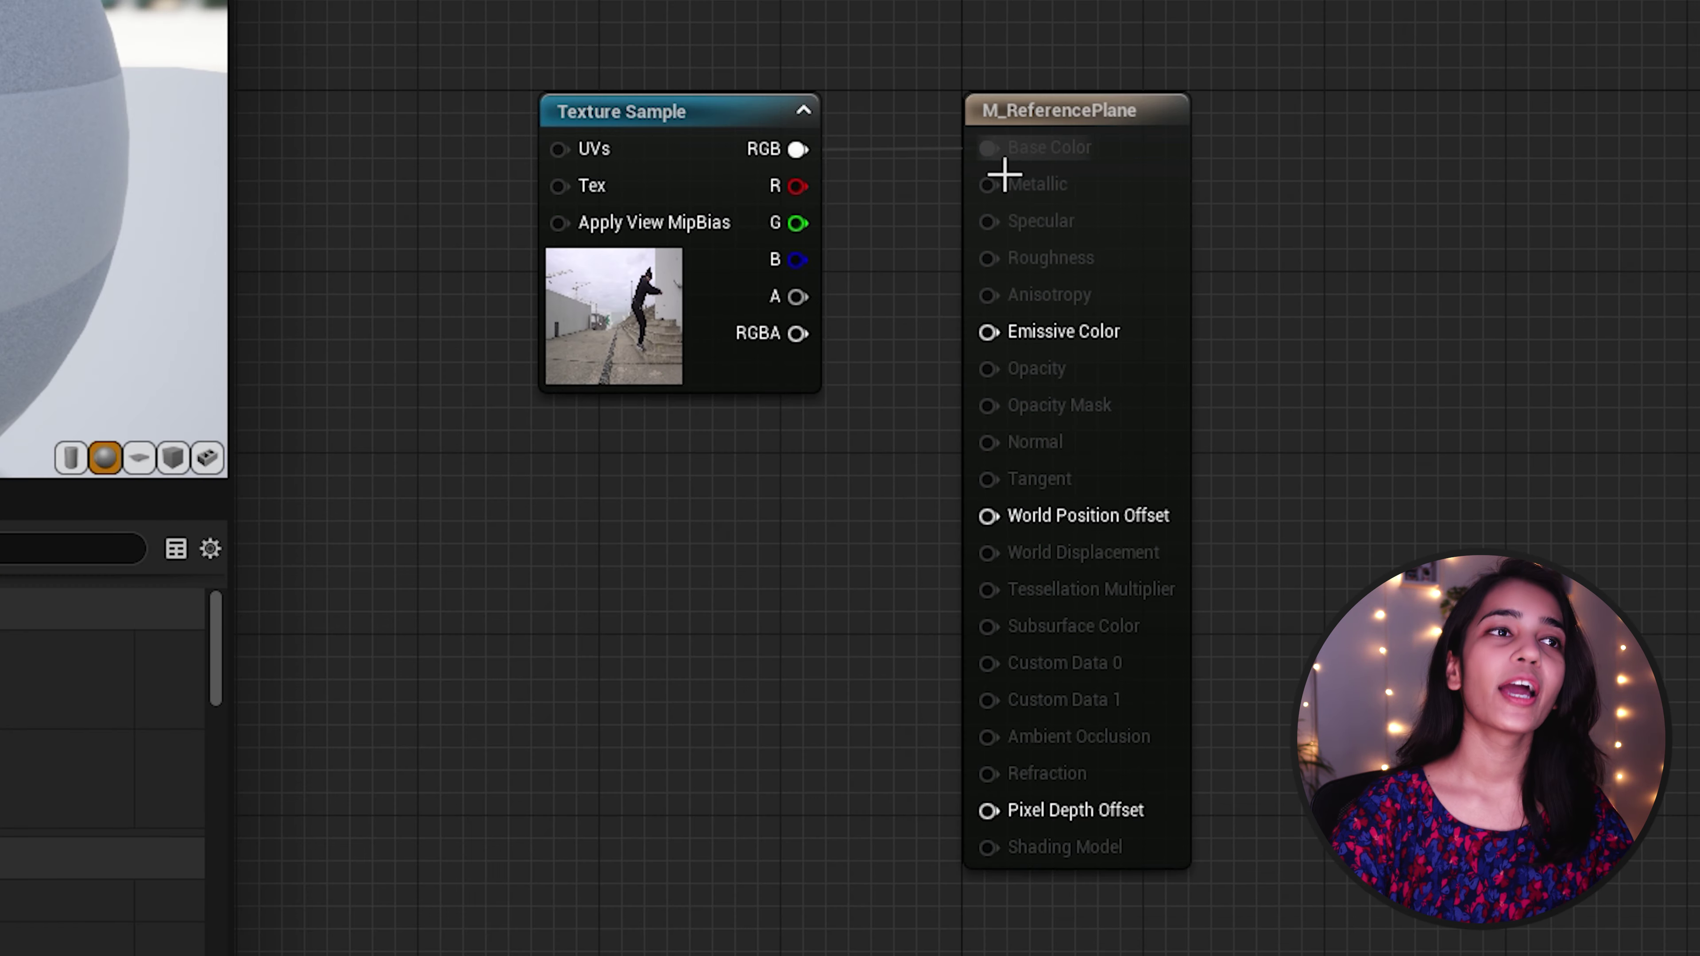
pyautogui.keyDown('ctrl'); pyautogui.moveTo(990, 151); pyautogui.dragTo(989, 335); pyautogui.keyUp('ctrl')
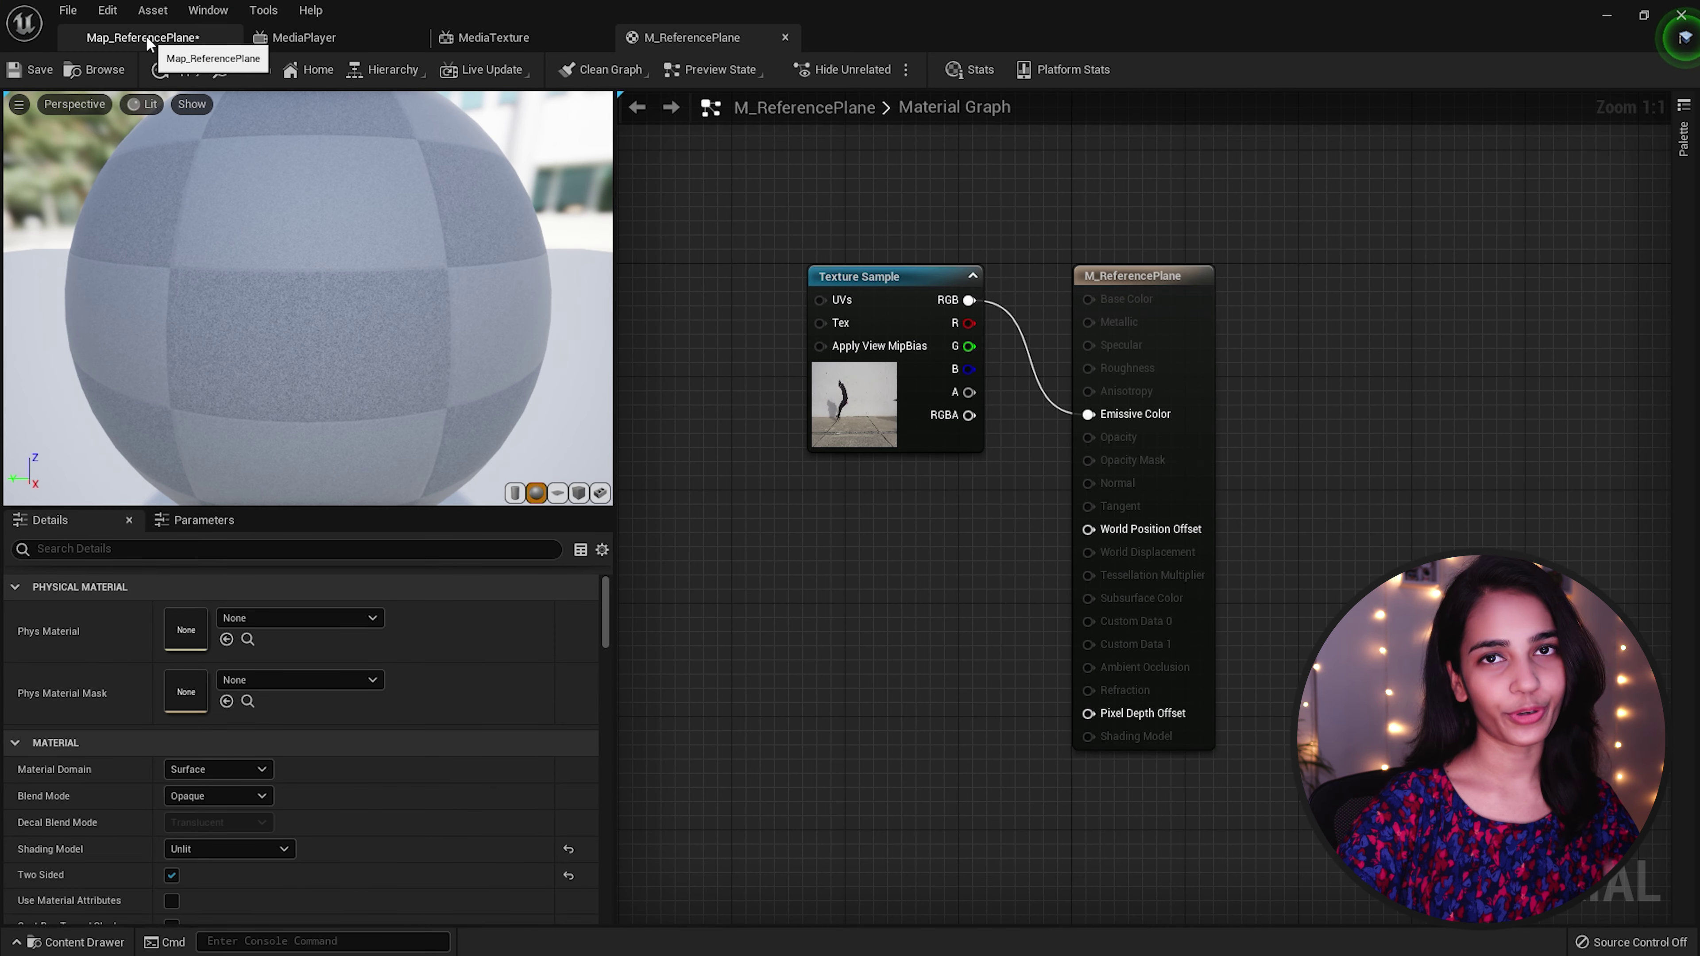
pyautogui.click(33, 71)
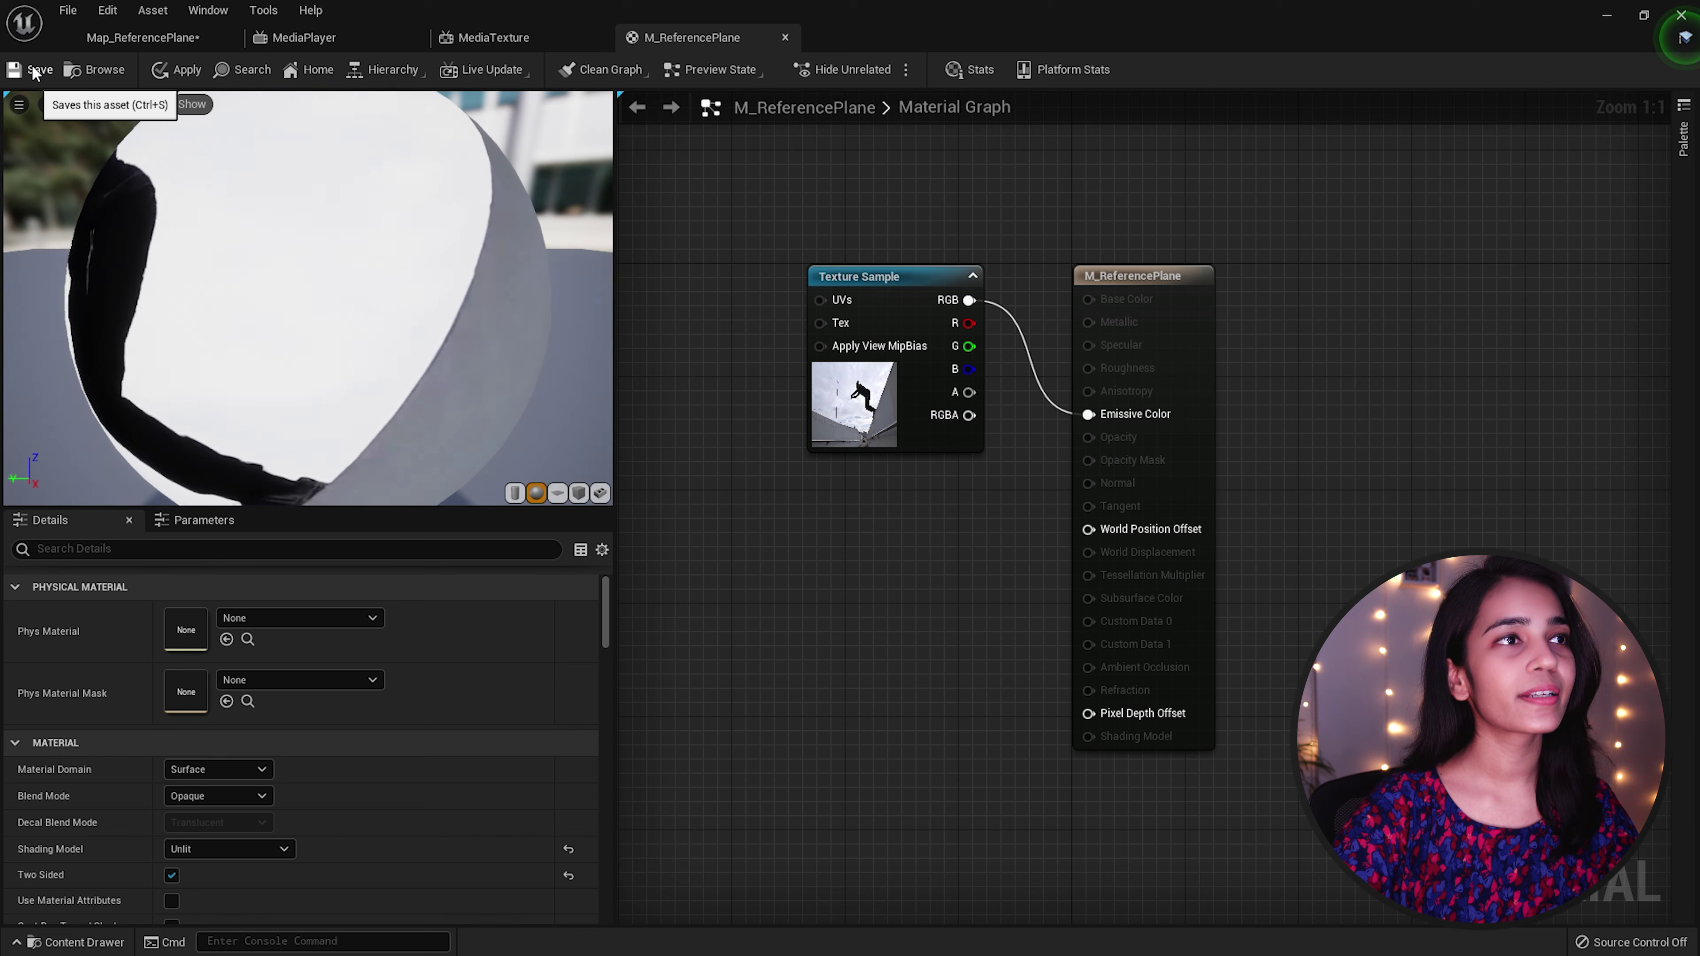
# Step: Save M_ReferencePlane, then rotate the level's video plane 90° so the footage stands upright
pyautogui.click(35, 69)
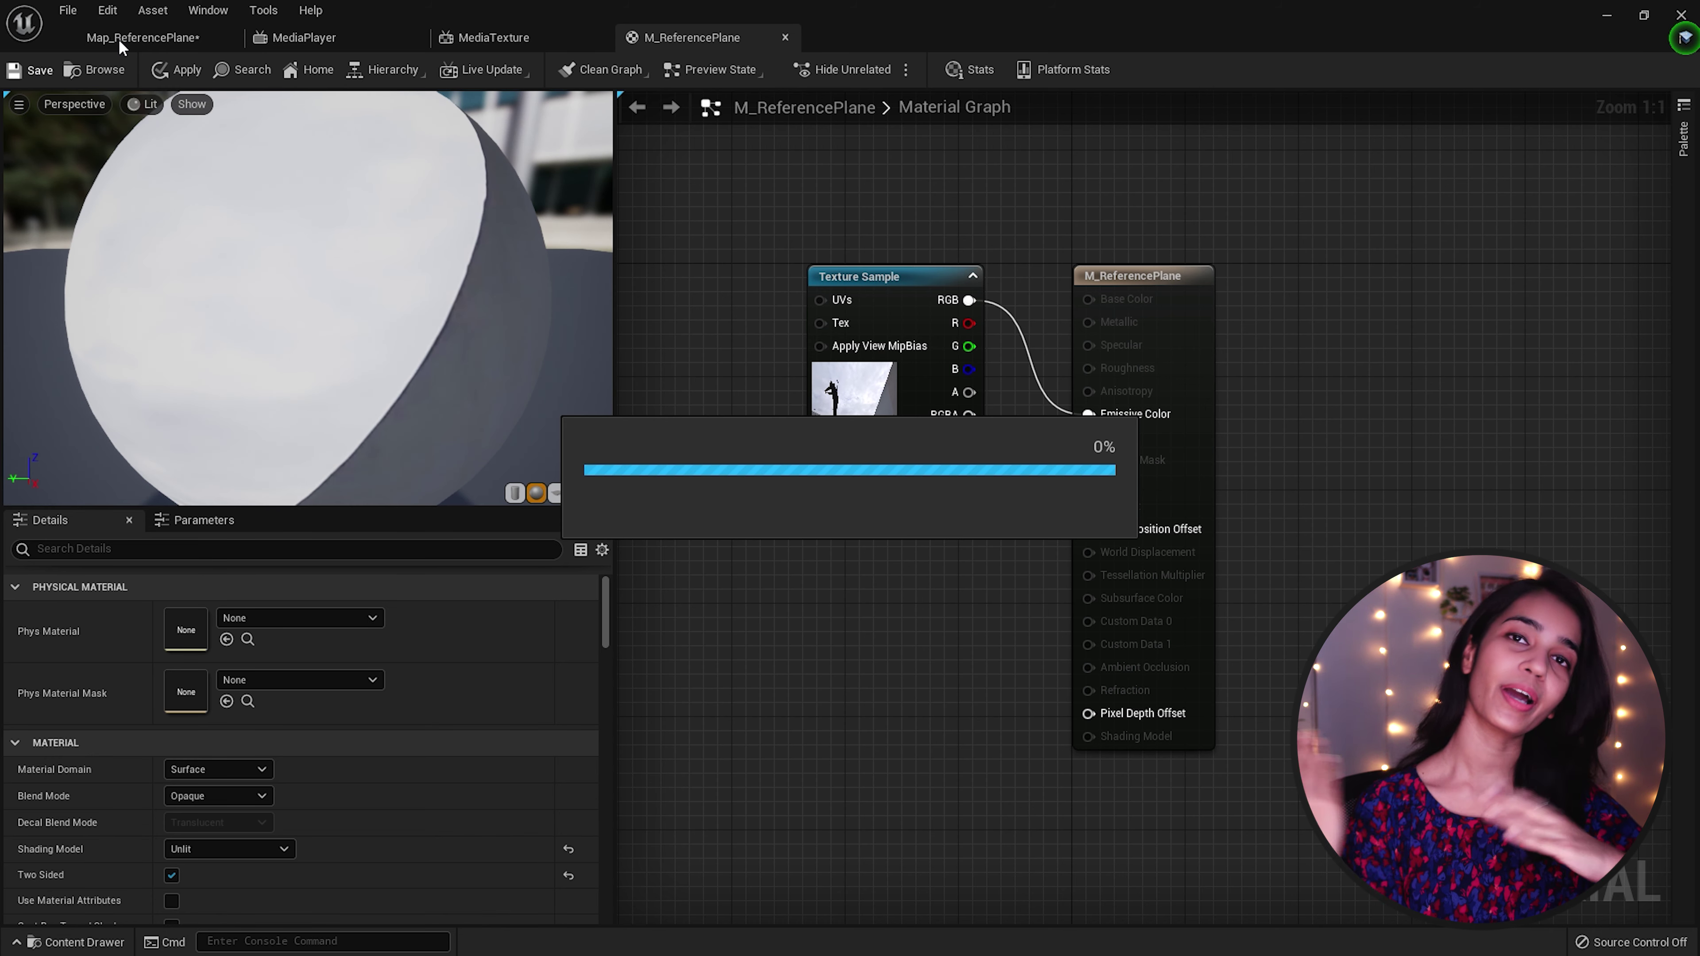
pyautogui.click(119, 39)
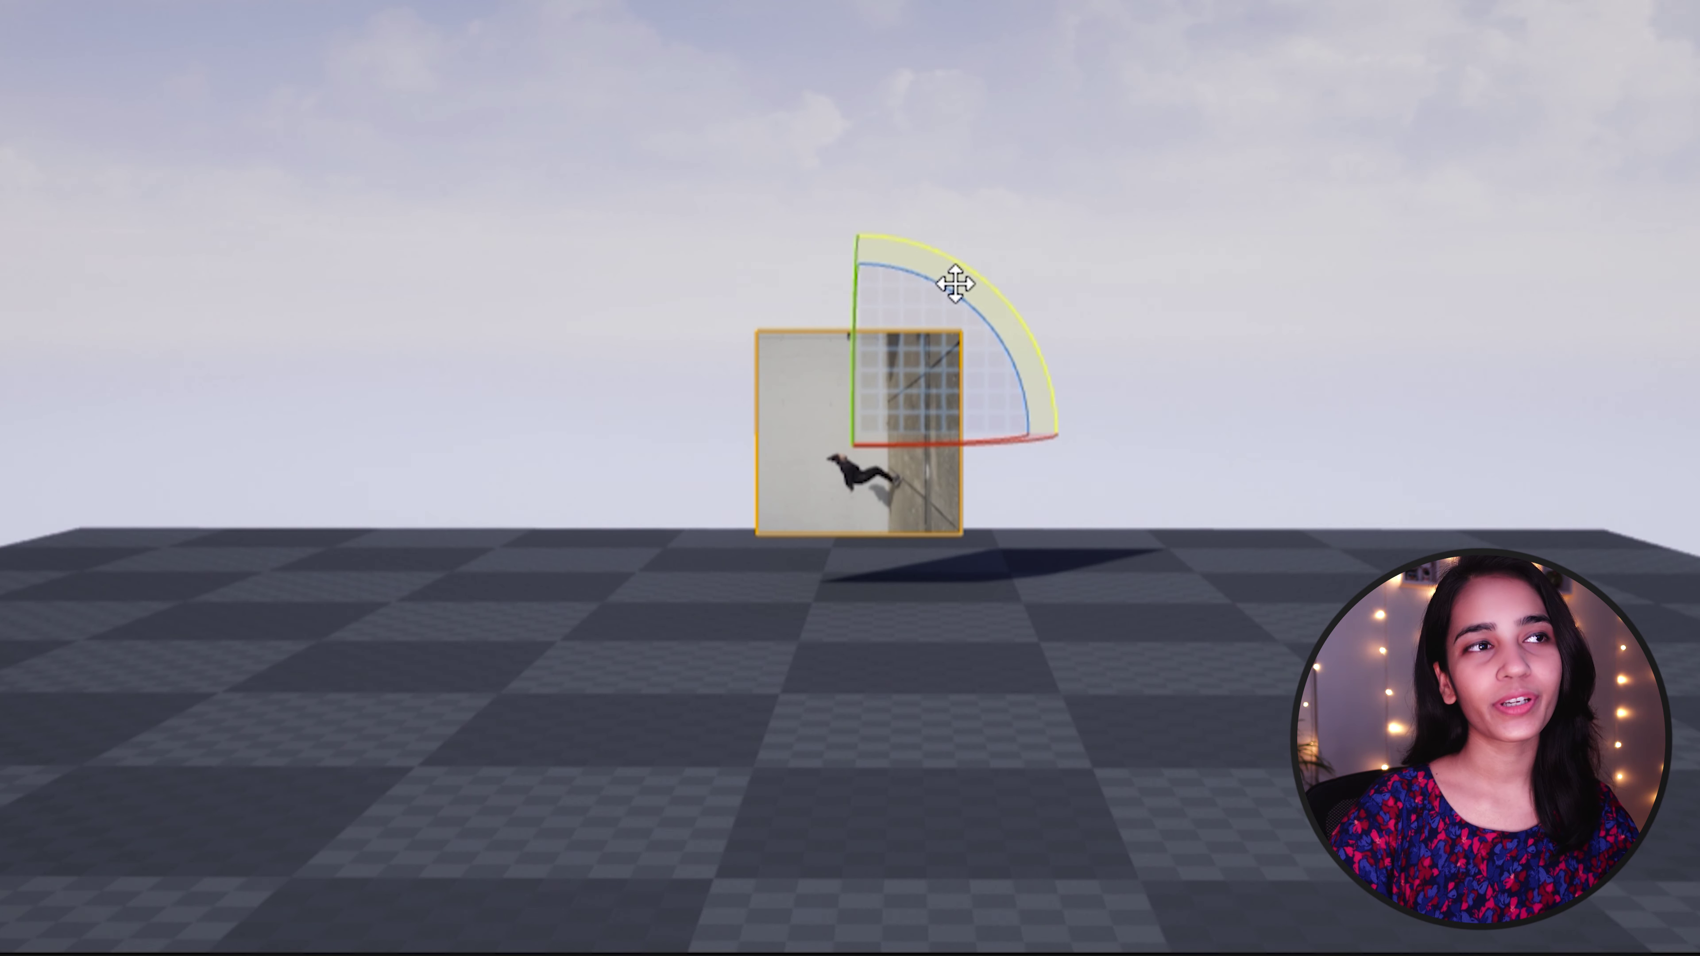
pyautogui.moveTo(955, 283); pyautogui.dragTo(1054, 432)
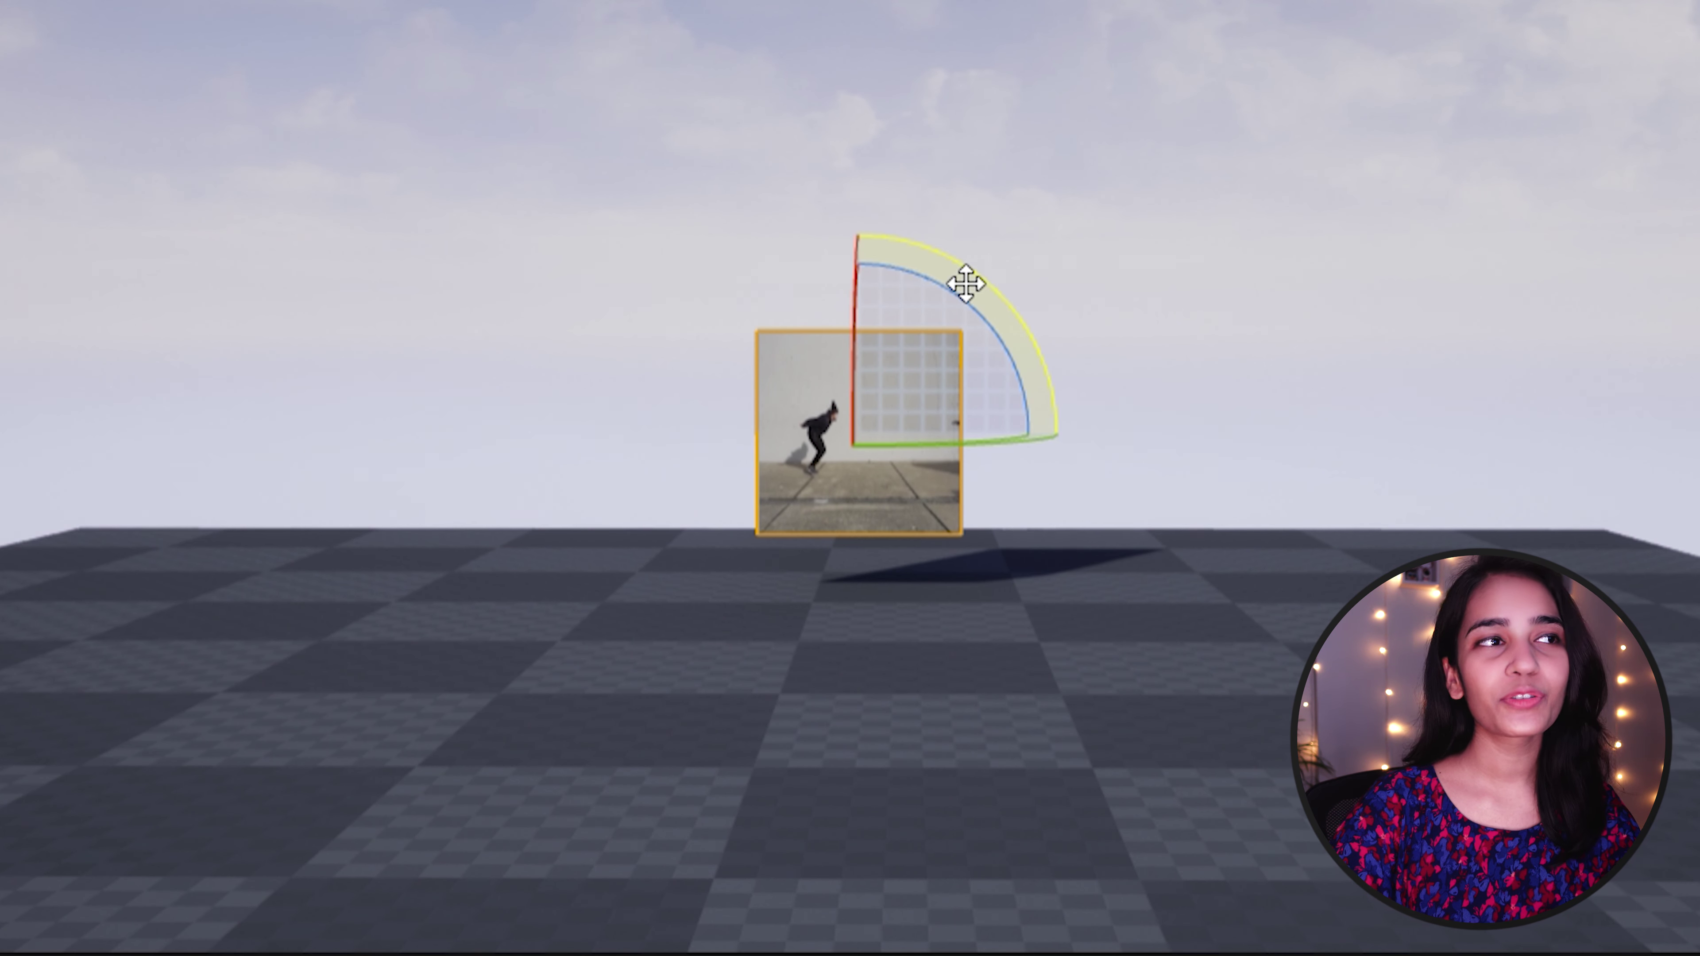
pyautogui.press('w')
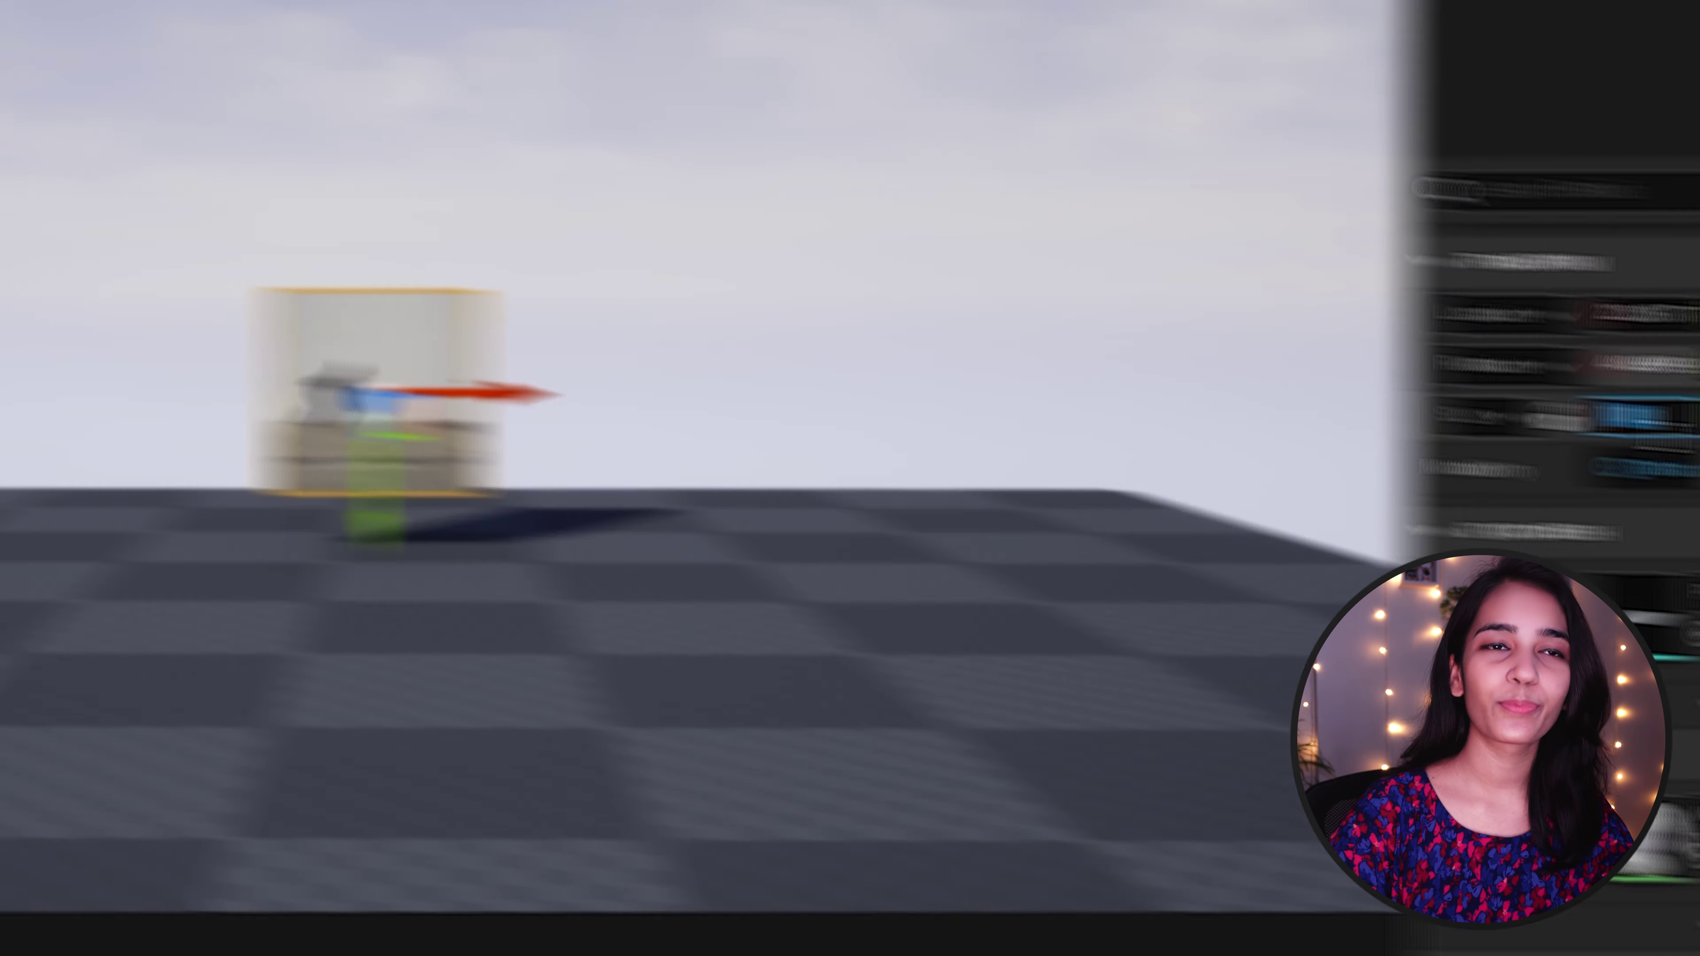
# Step: Set the video plane's Scale X to 1.777 in the Details panel
pyautogui.click(1240, 388)
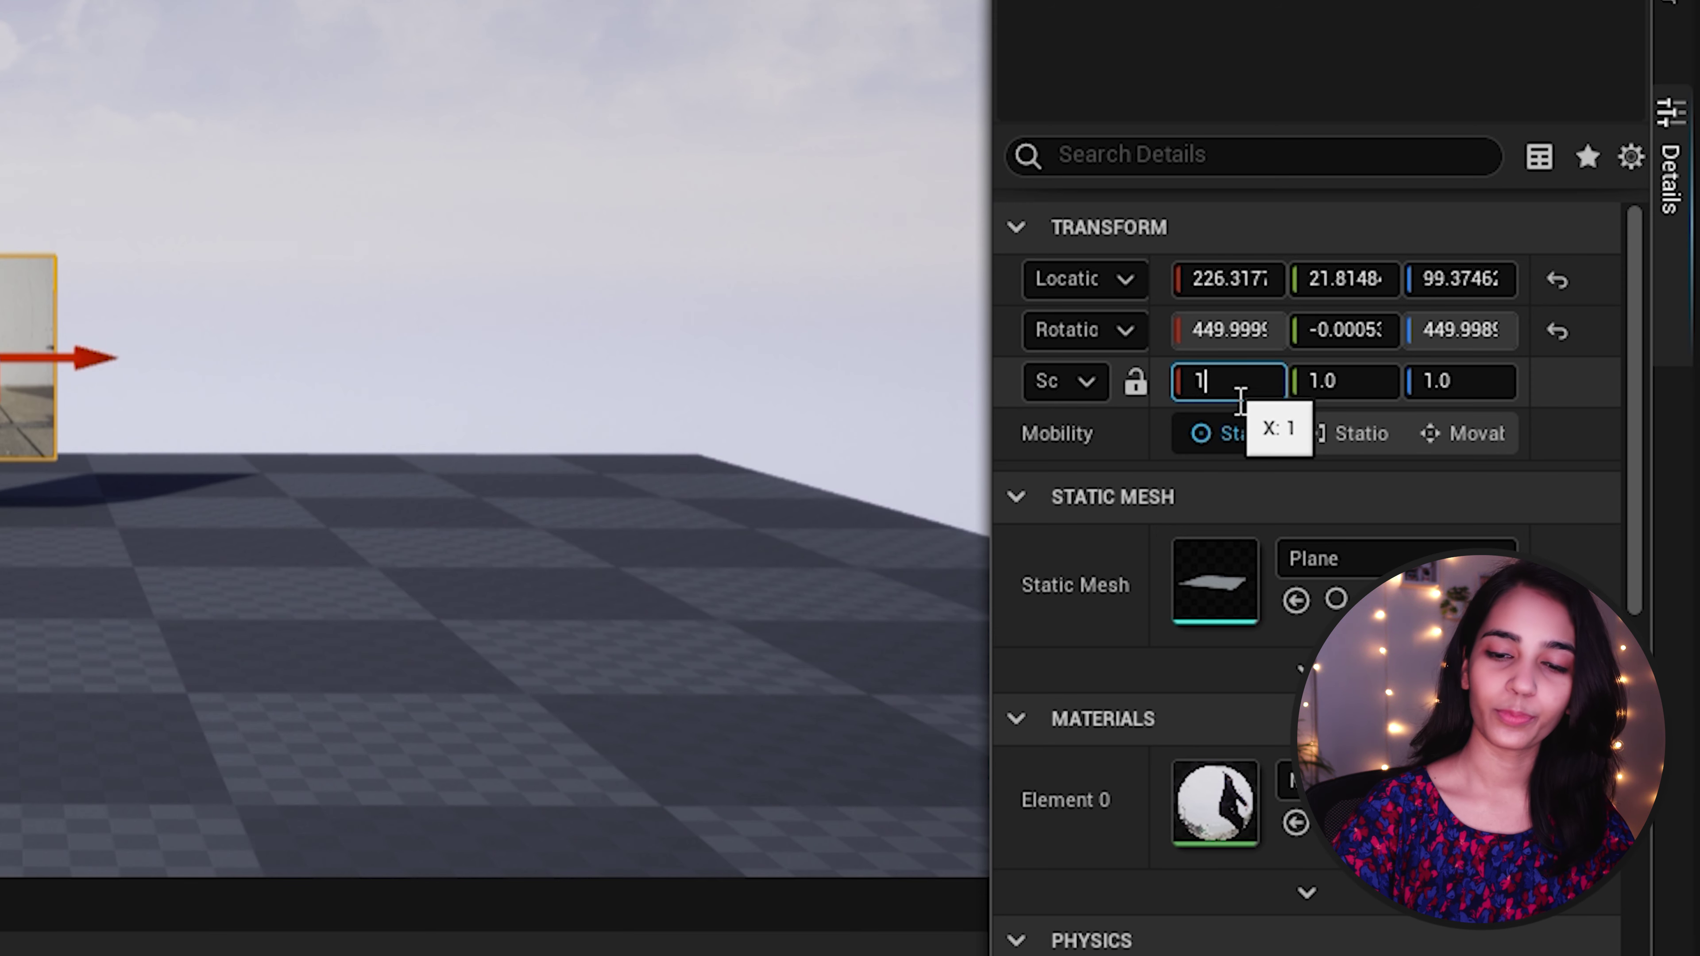
pyautogui.press('Return')
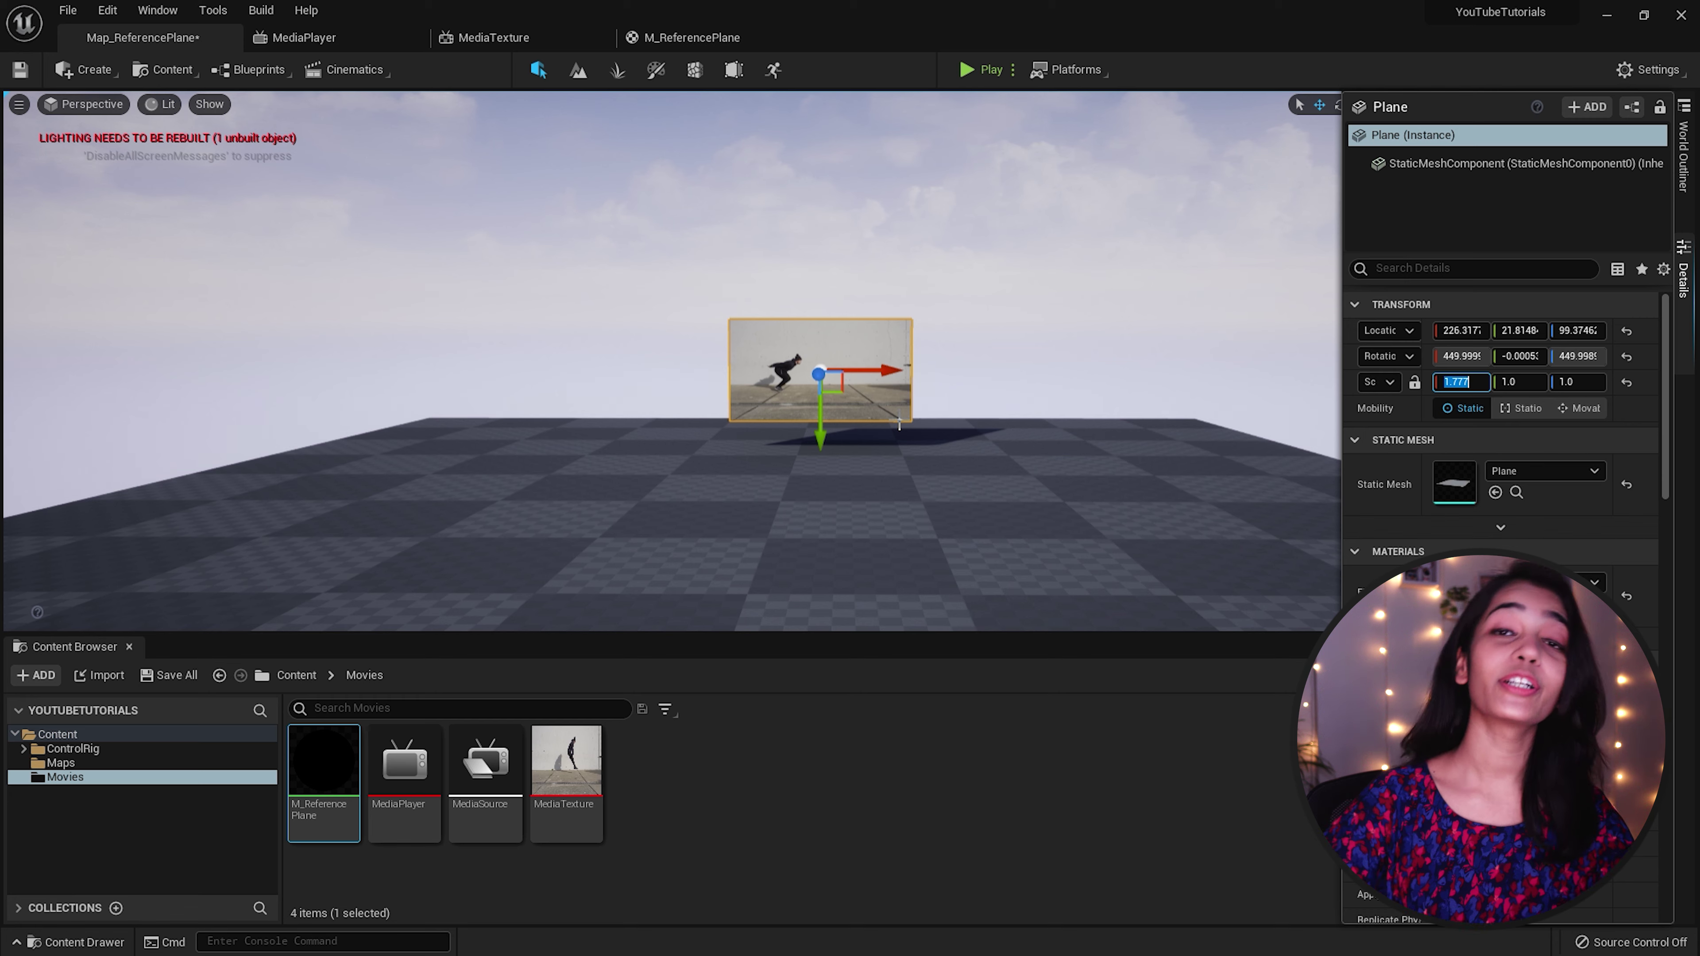
# Step: Place SK_Mannequin from the CharacterMesh collection in the level, then select the video plane for scaling
pyautogui.click(42, 908)
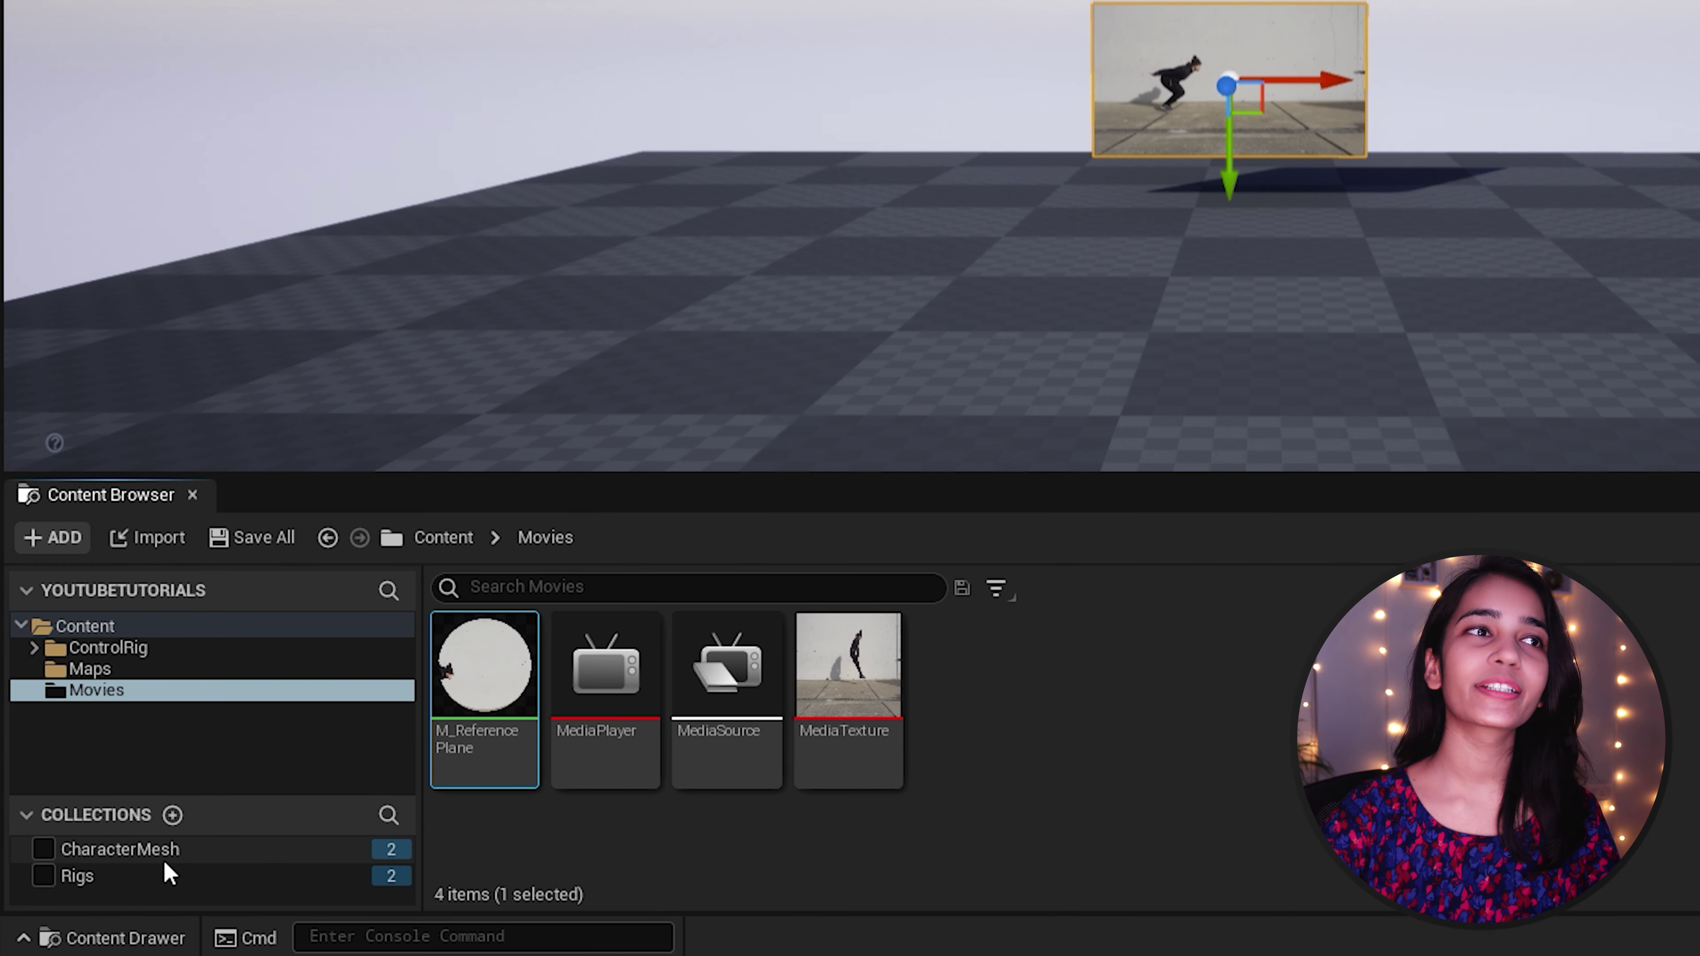
pyautogui.click(164, 857)
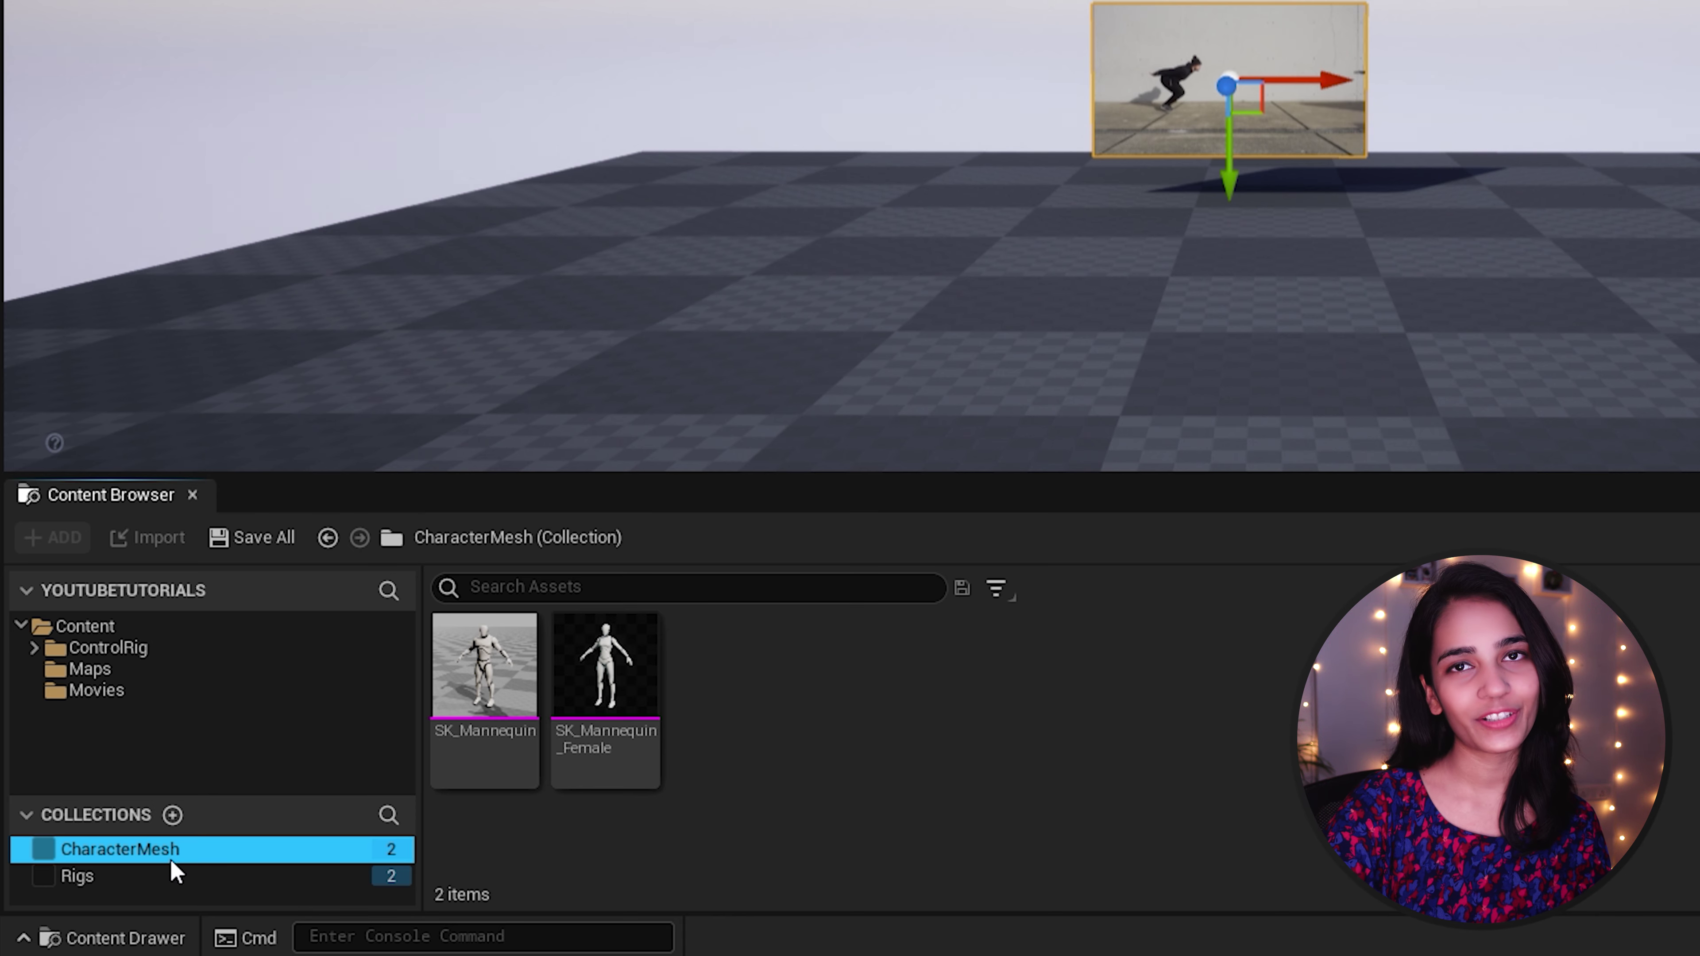
pyautogui.click(521, 748)
pyautogui.moveTo(751, 645); pyautogui.dragTo(1217, 320)
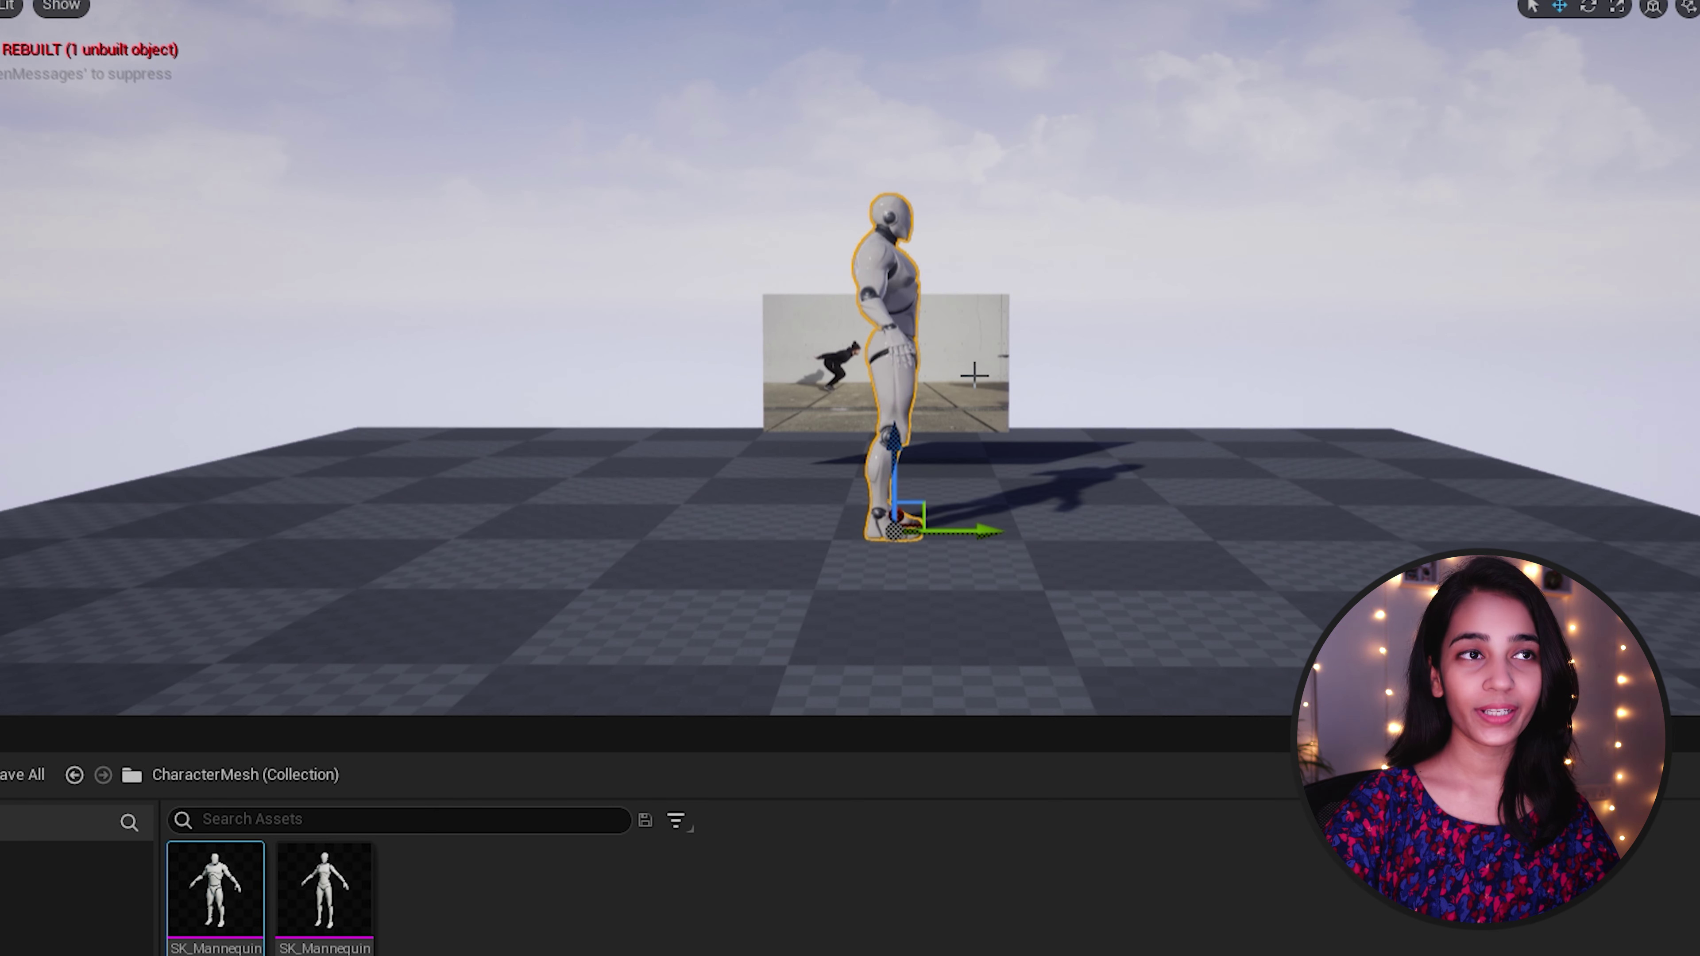
pyautogui.click(977, 402)
pyautogui.press('r')
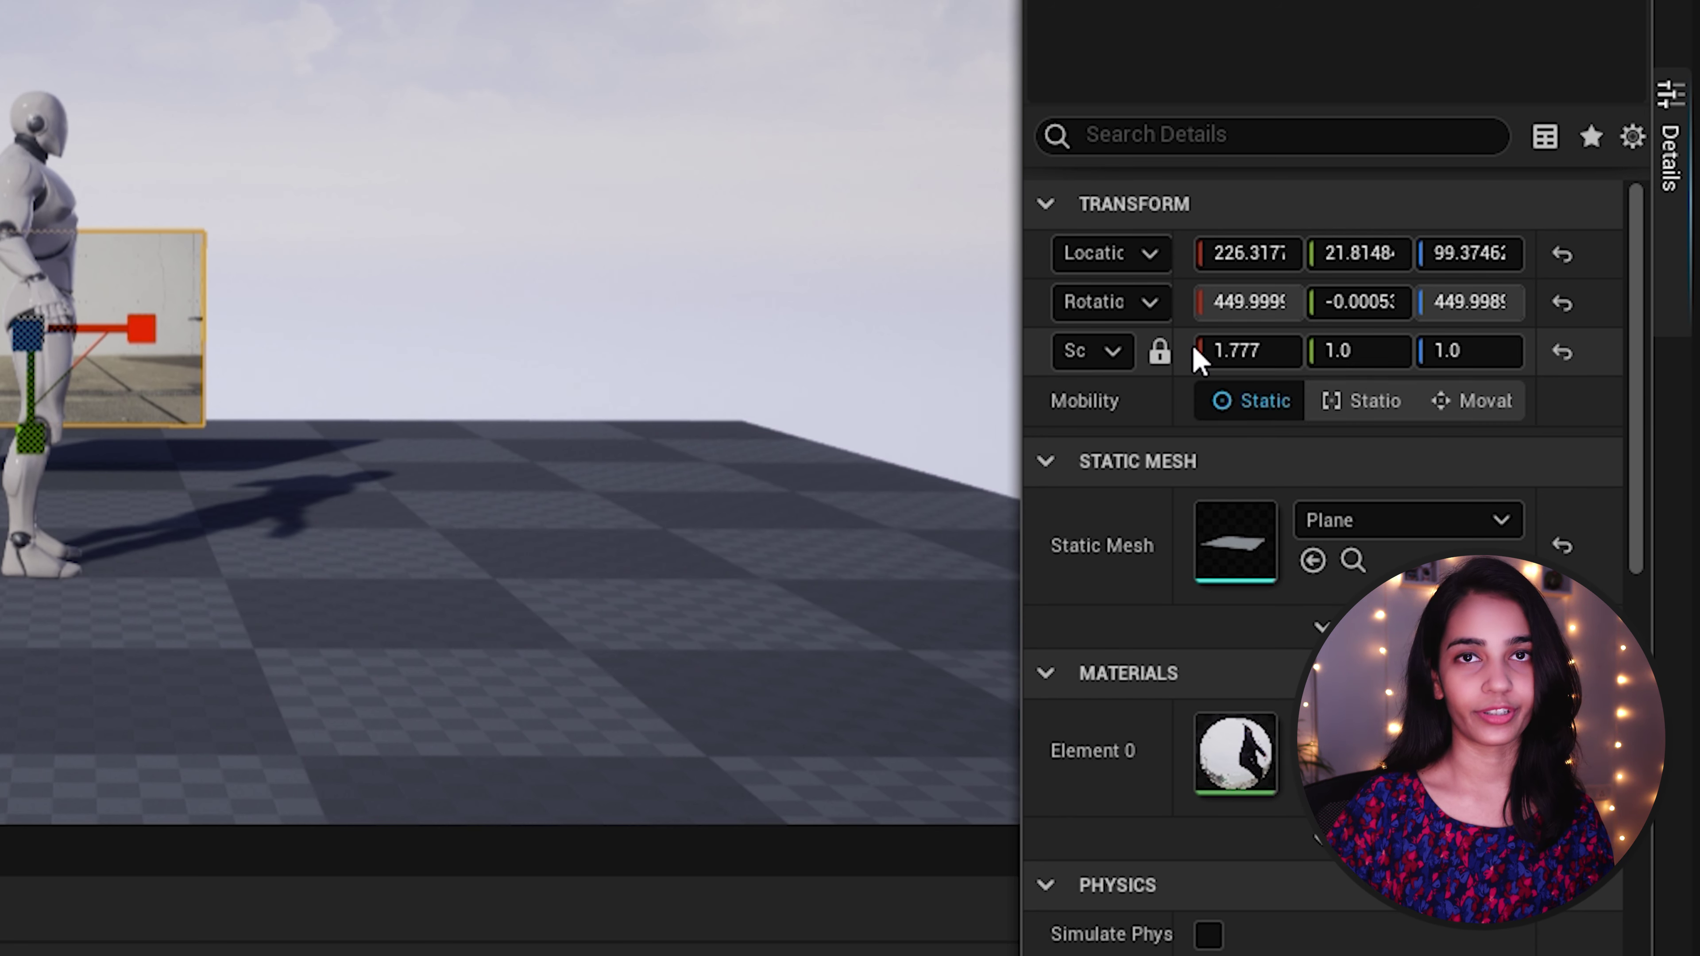
# Step: Set the video plane's locked-proportion X scale to 4.0
pyautogui.moveTo(1240, 350); pyautogui.dragTo(1261, 350)
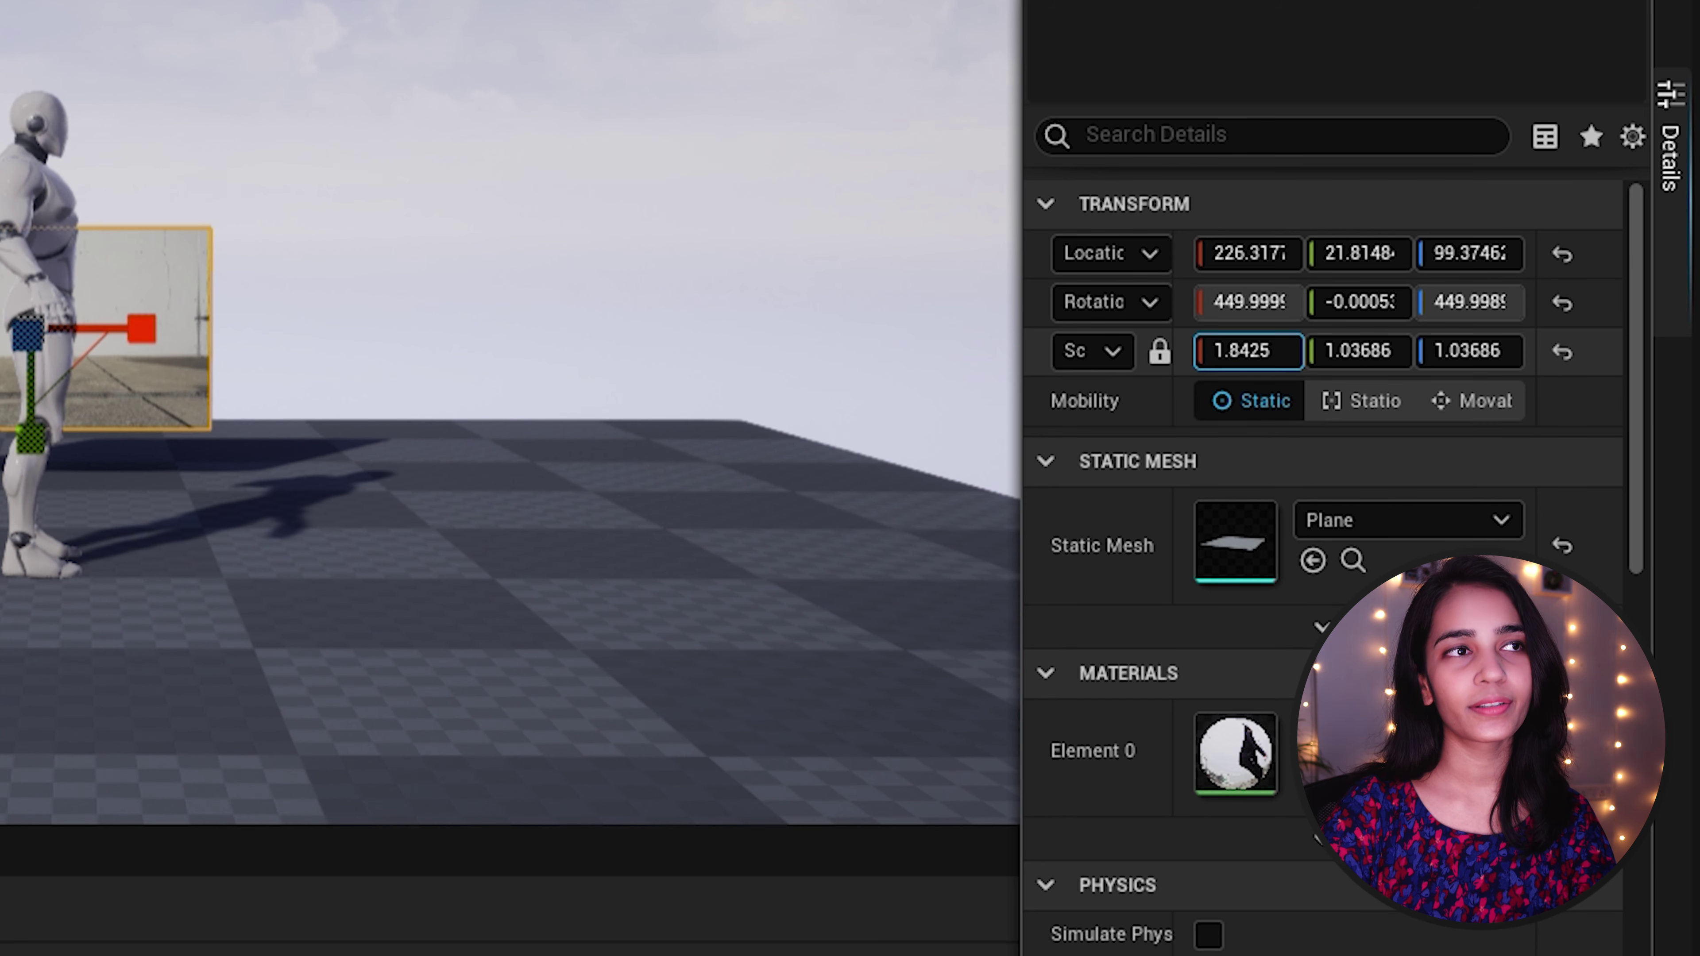
pyautogui.click(1259, 362)
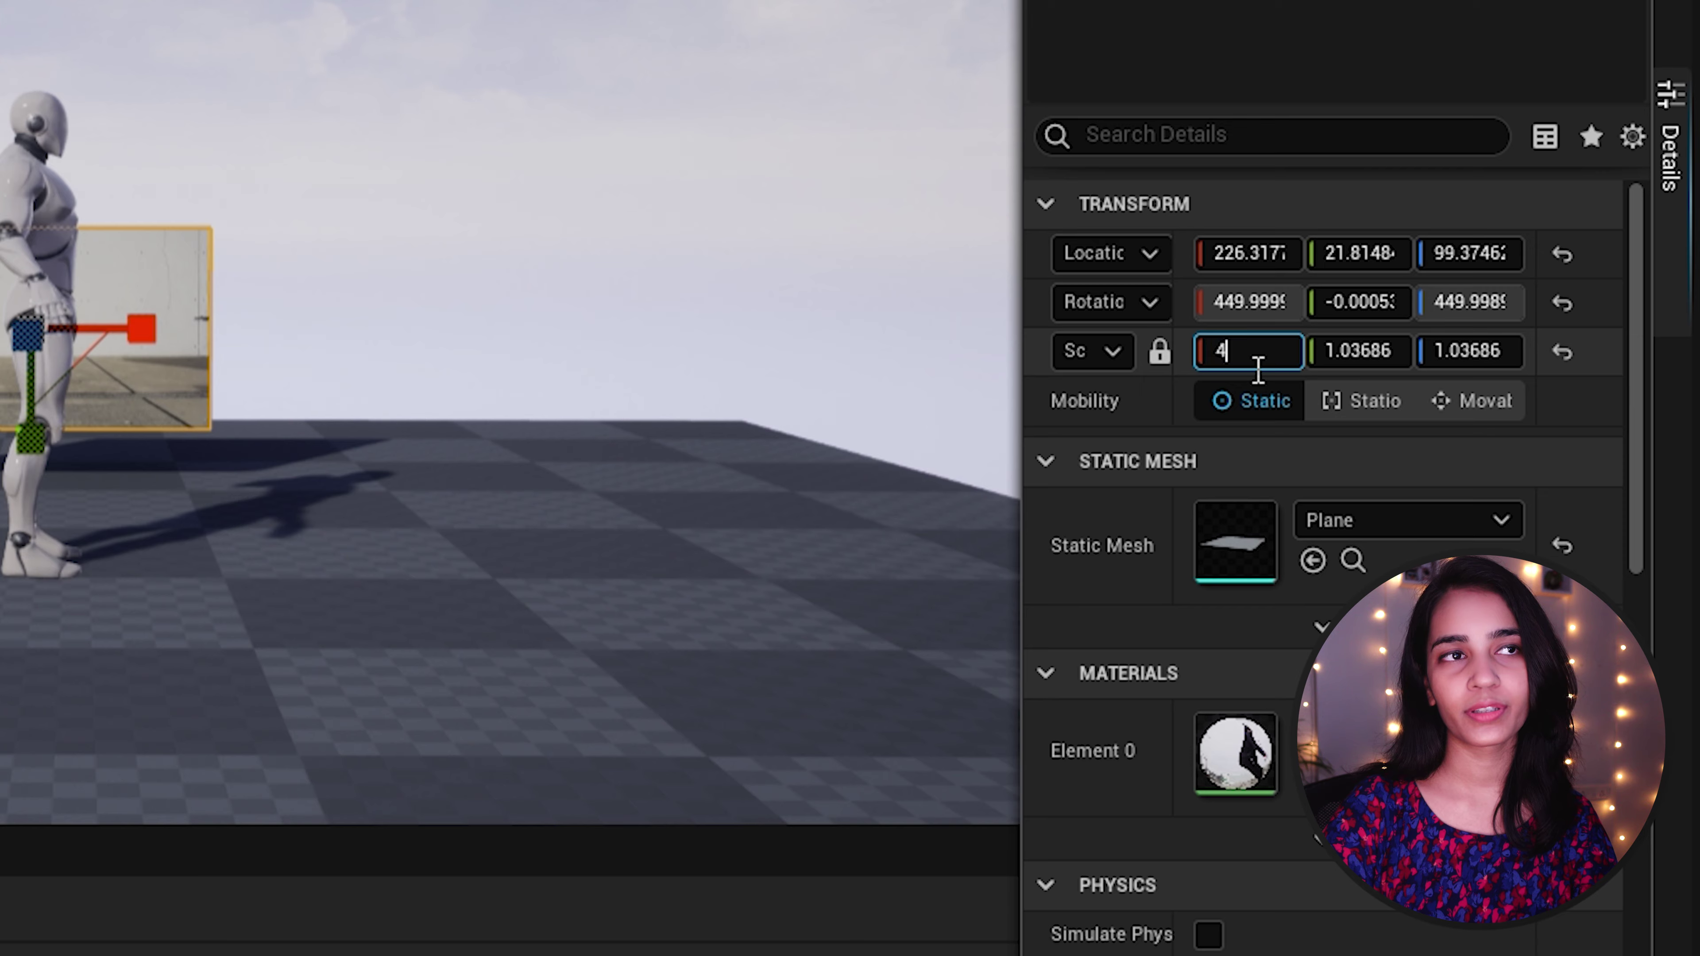
pyautogui.write('4')
pyautogui.press('Return')
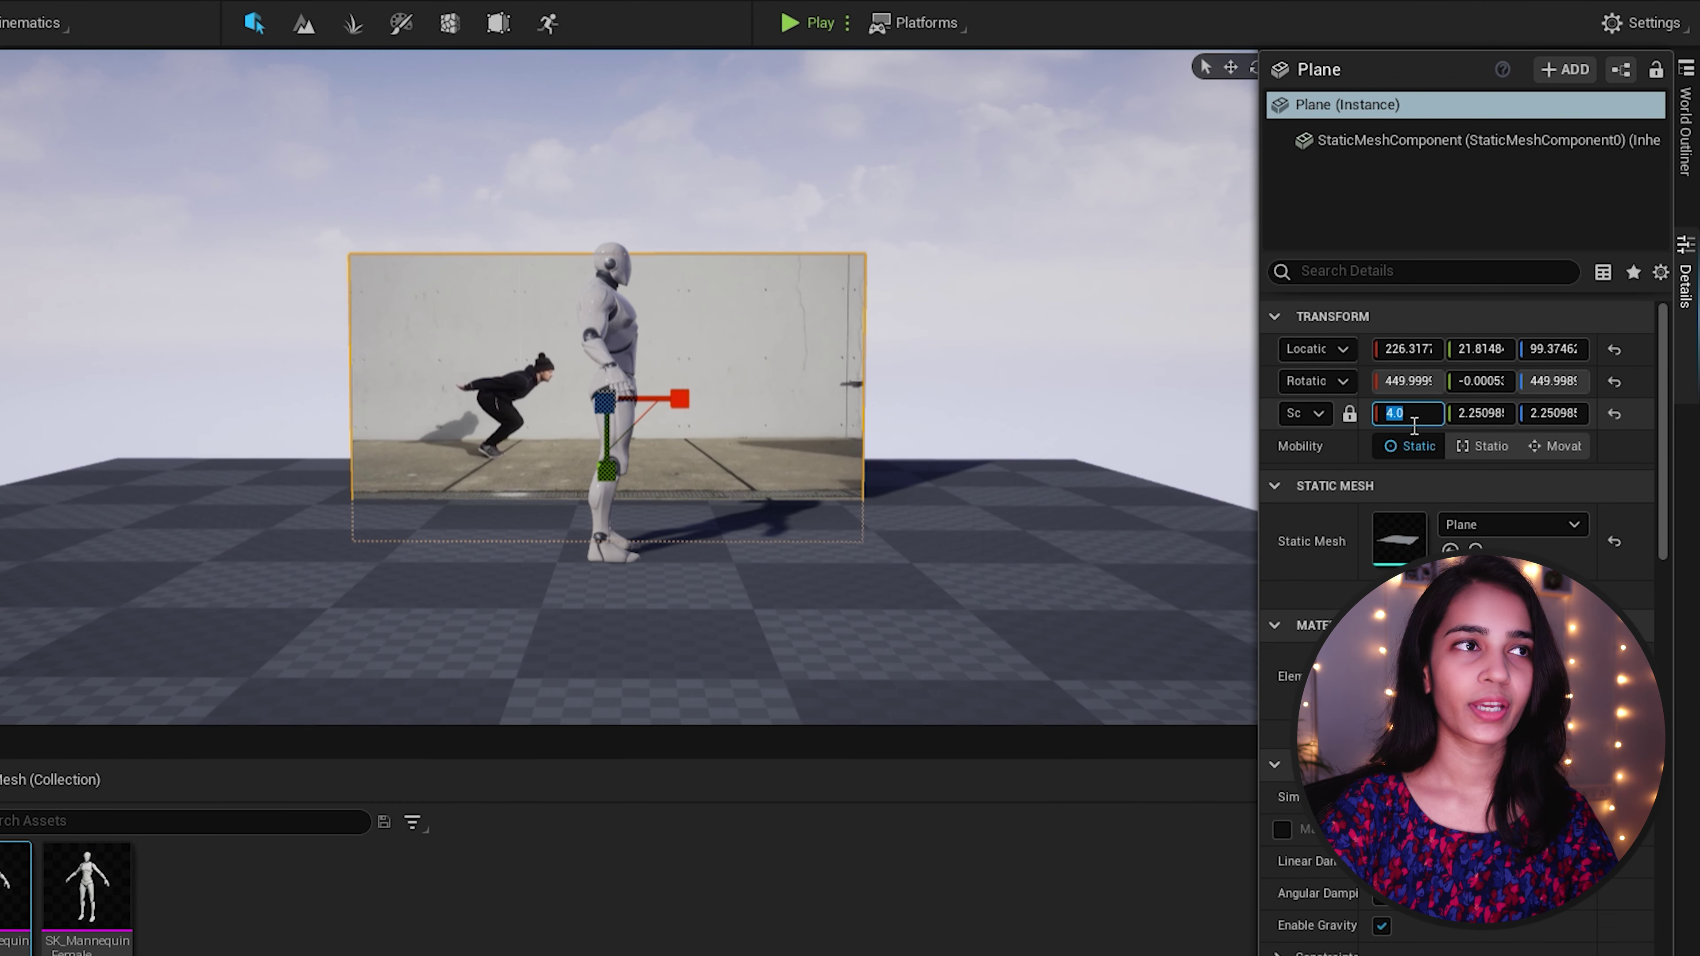
# Step: Raise the video plane, then snap it down onto the floor behind the mannequin
pyautogui.click(777, 378)
pyautogui.press('w')
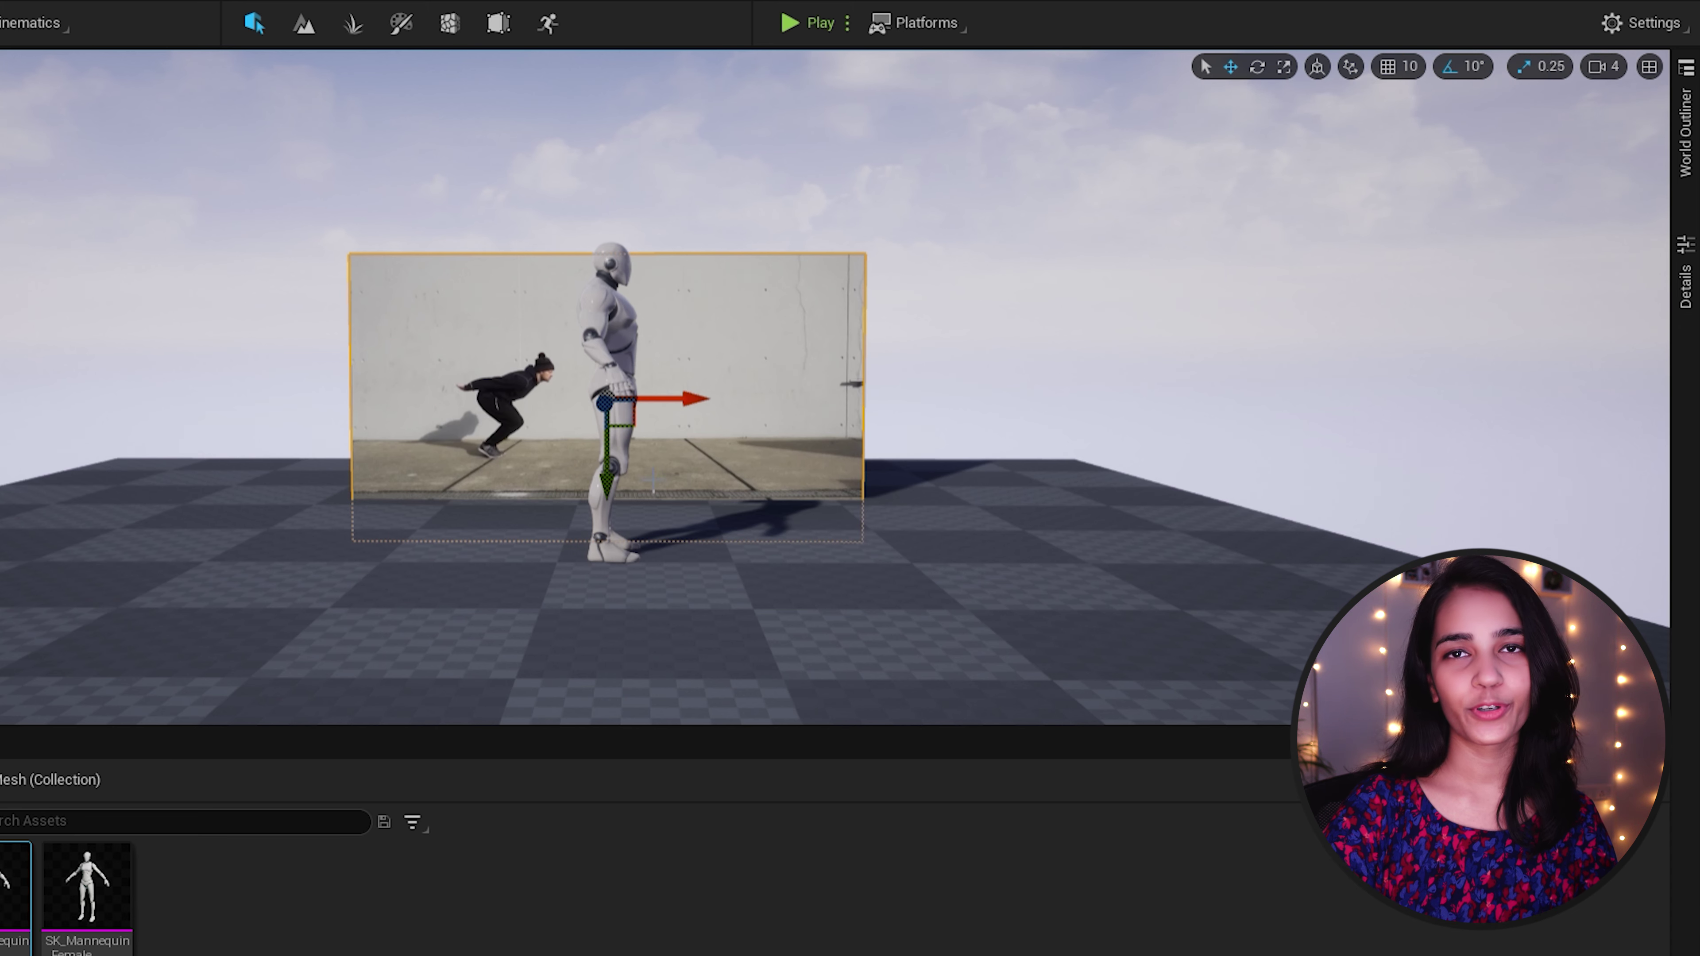
pyautogui.moveTo(624, 497); pyautogui.dragTo(608, 382)
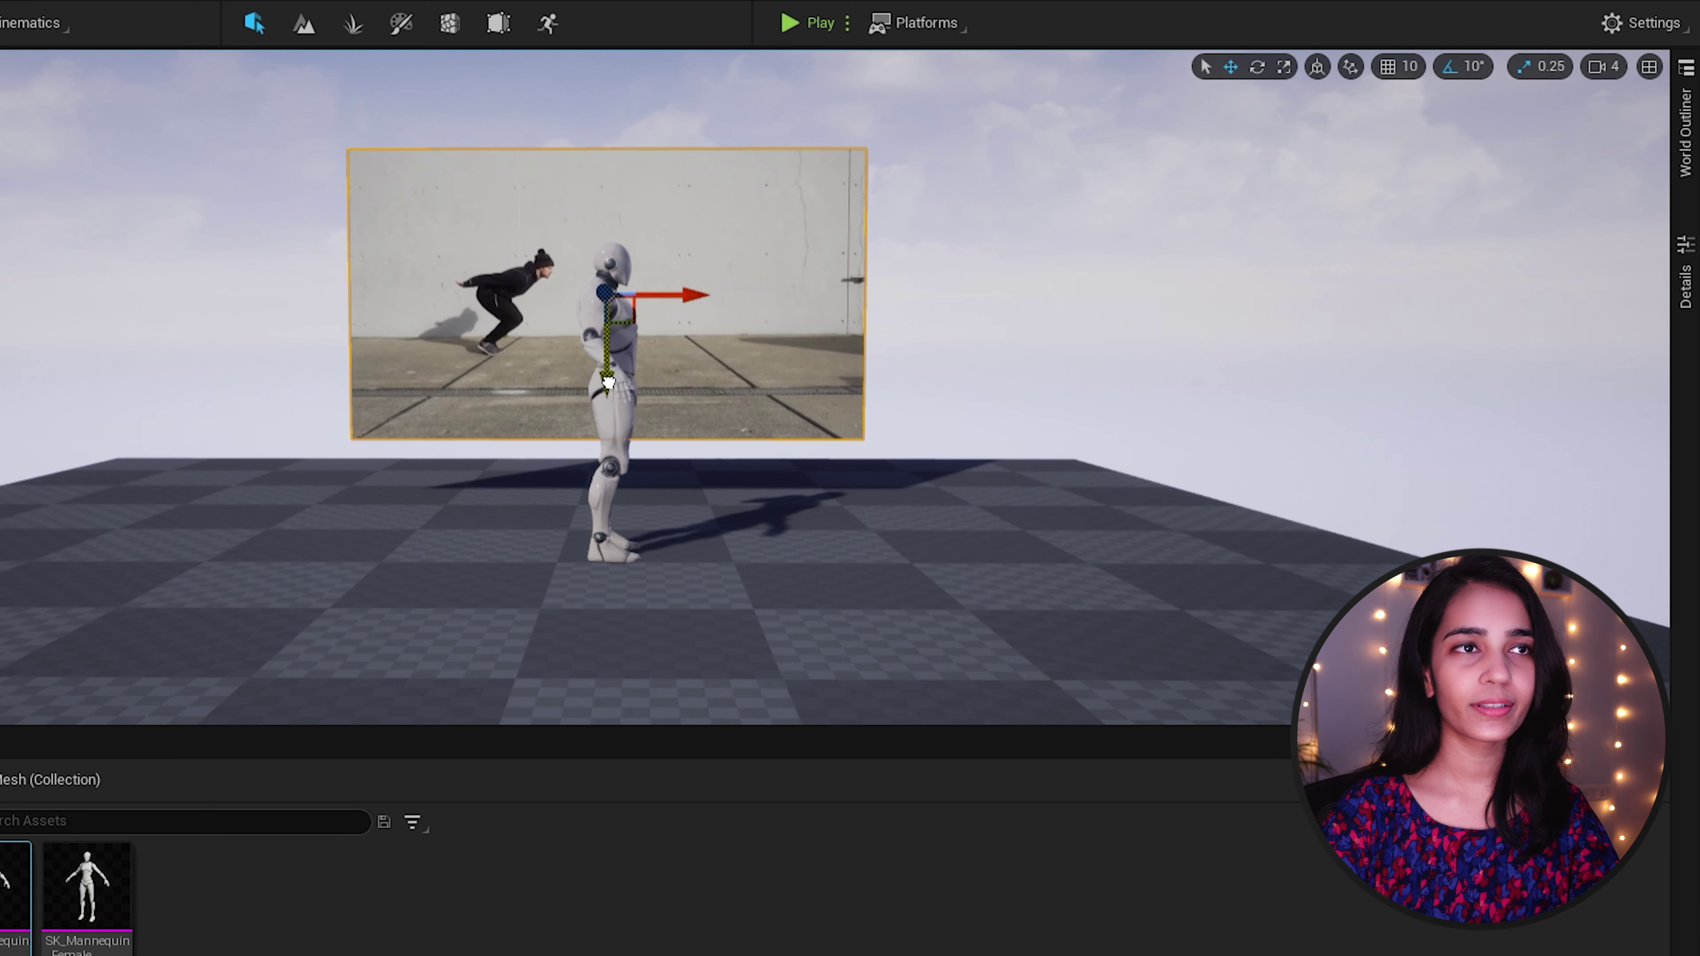
pyautogui.press('End')
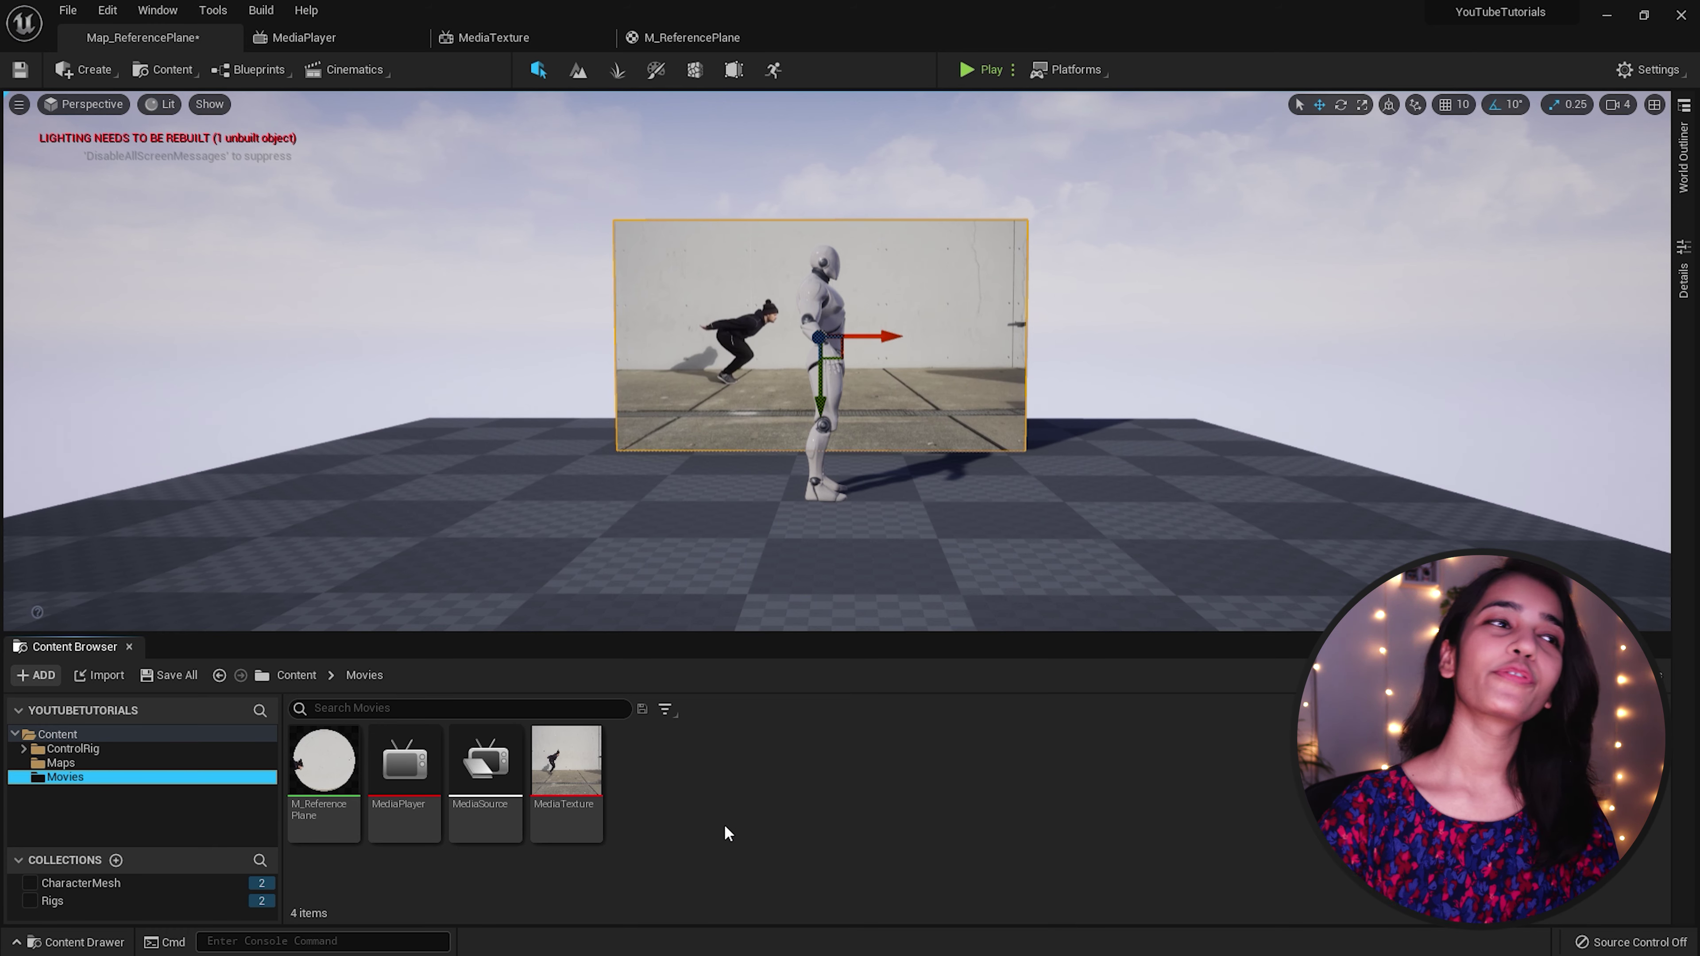
# Step: Create a new Level Sequence asset named Seq_Jump in the Content Browser
pyautogui.rightClick(726, 829)
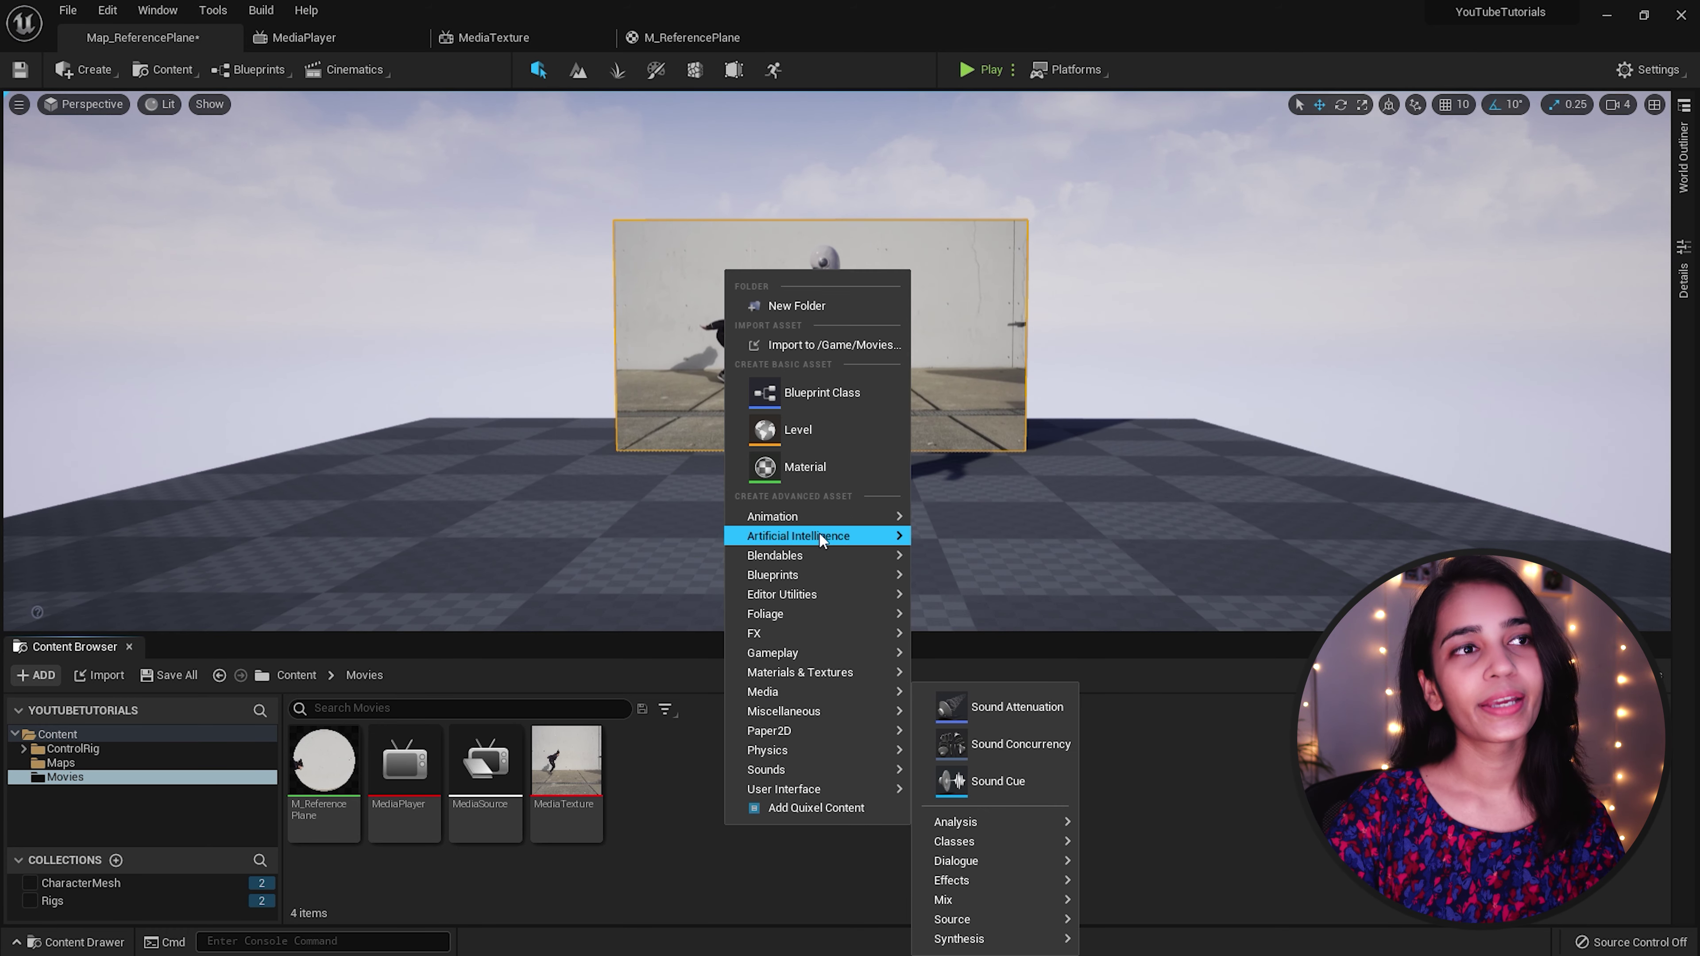
pyautogui.moveTo(833, 517)
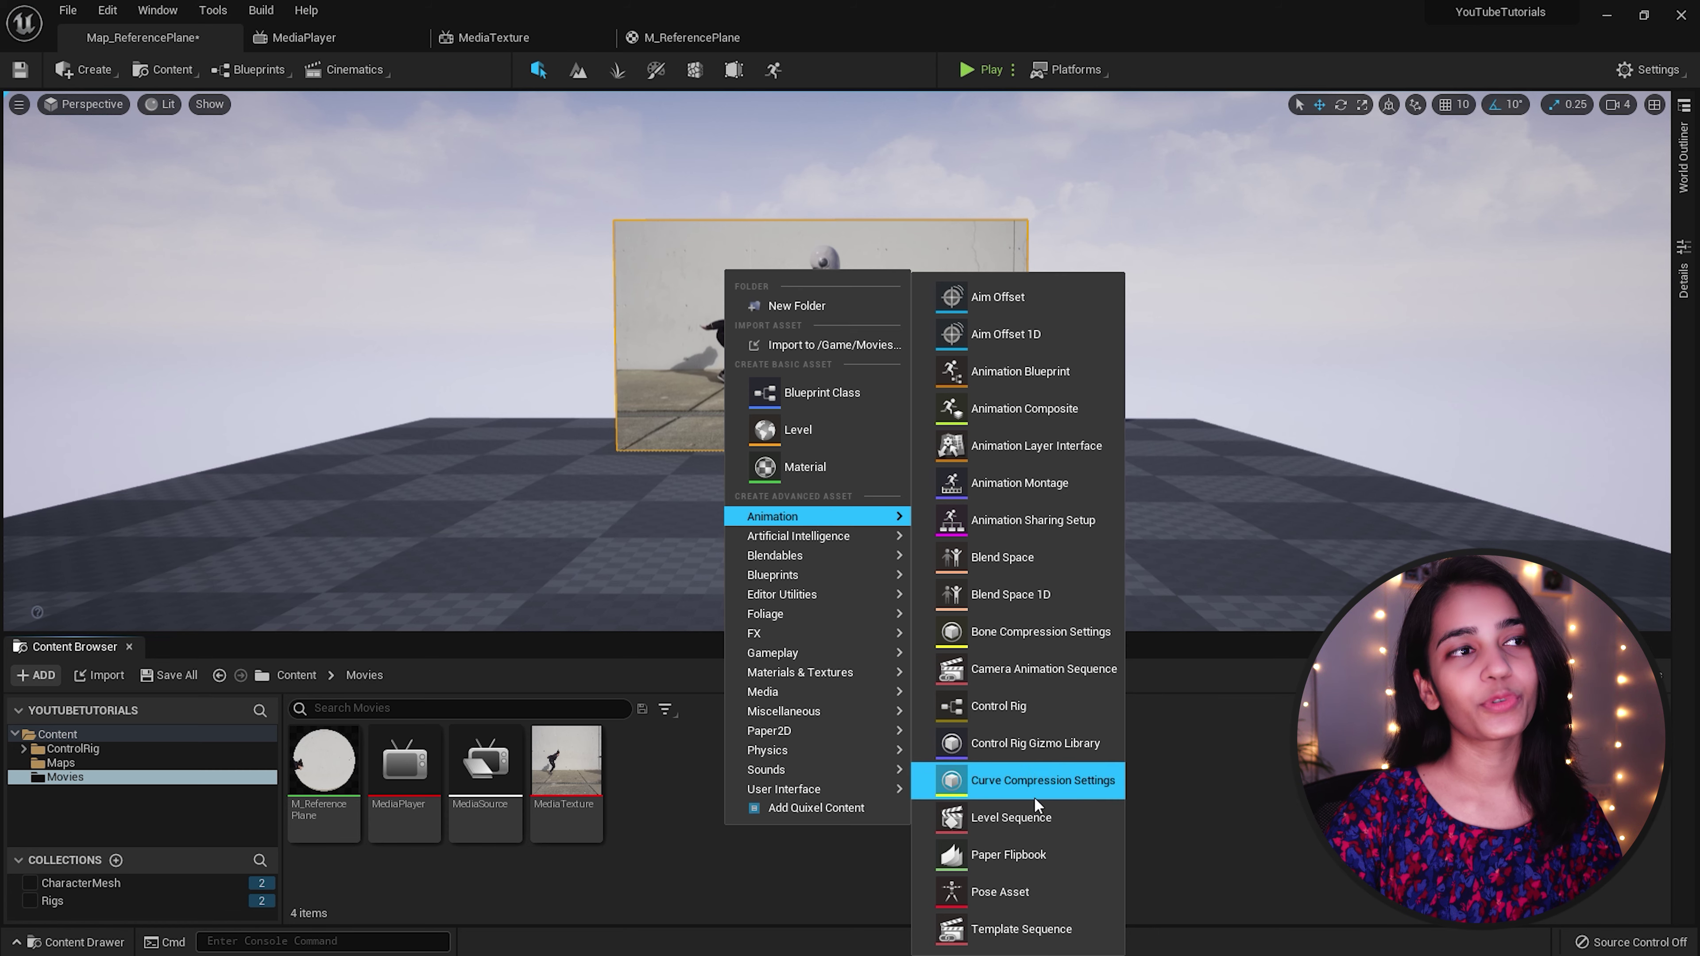
pyautogui.click(971, 818)
pyautogui.write('Seq')
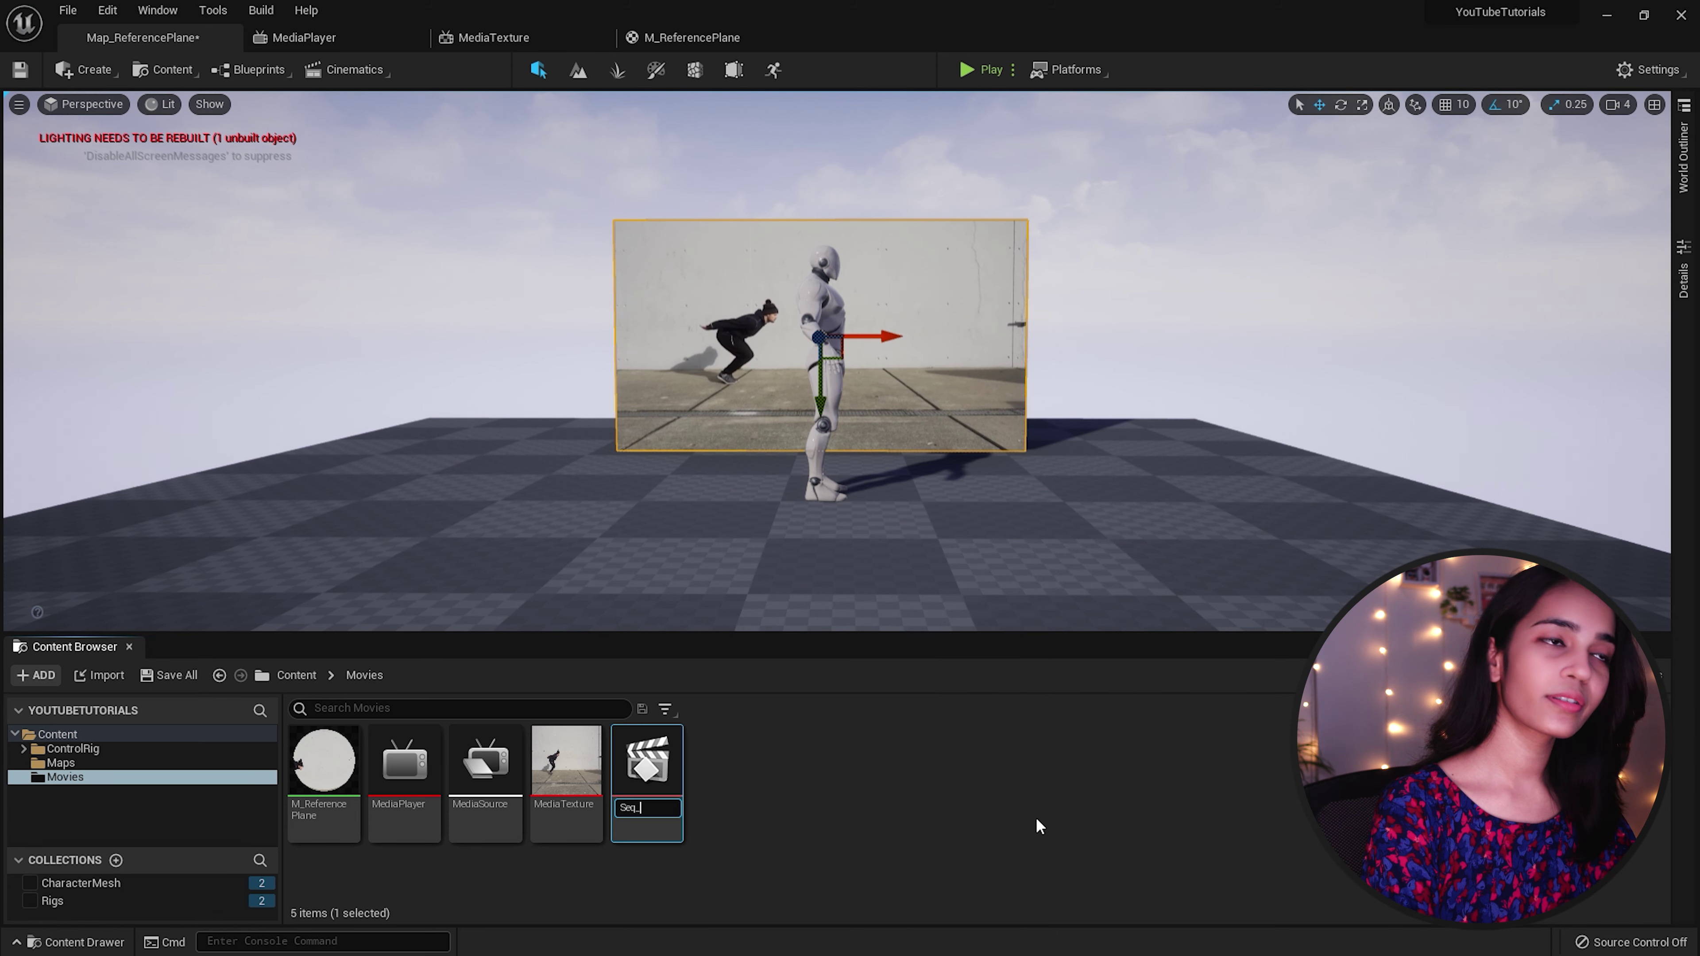
pyautogui.write('_Jump')
pyautogui.press('Return')
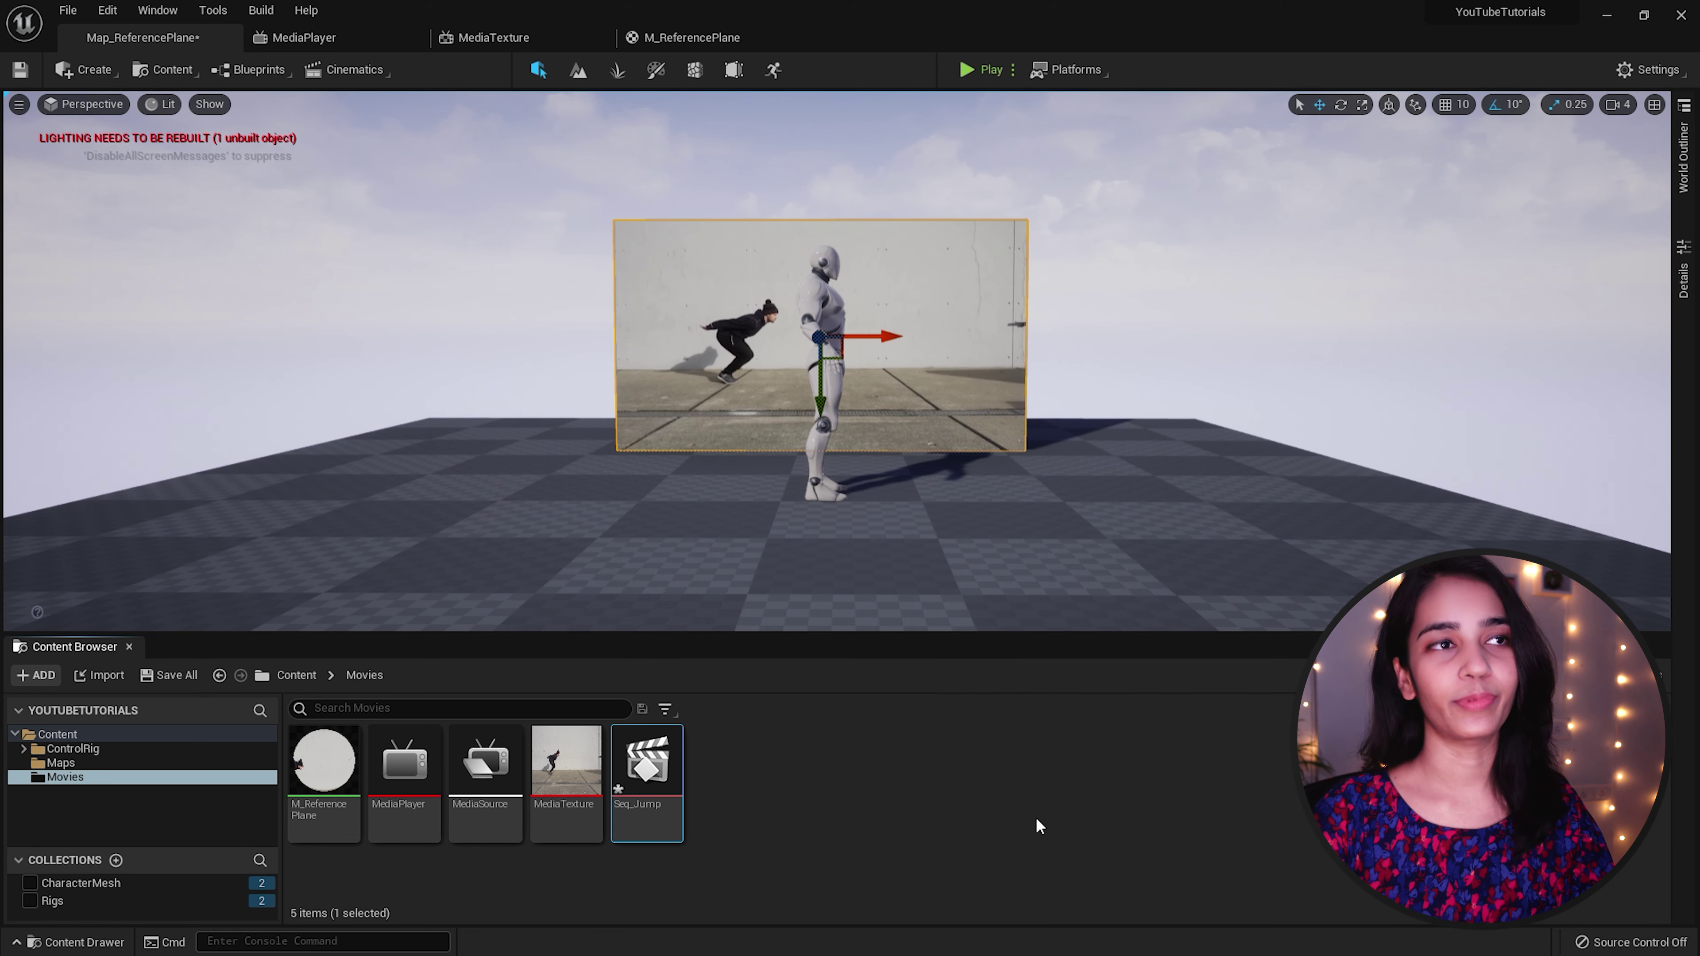
# Step: Open Seq_Jump in a docked Sequencer and add a Media track holding the MediaSource clip
pyautogui.doubleClick(646, 762)
pyautogui.moveTo(82, 508); pyautogui.dragTo(184, 647)
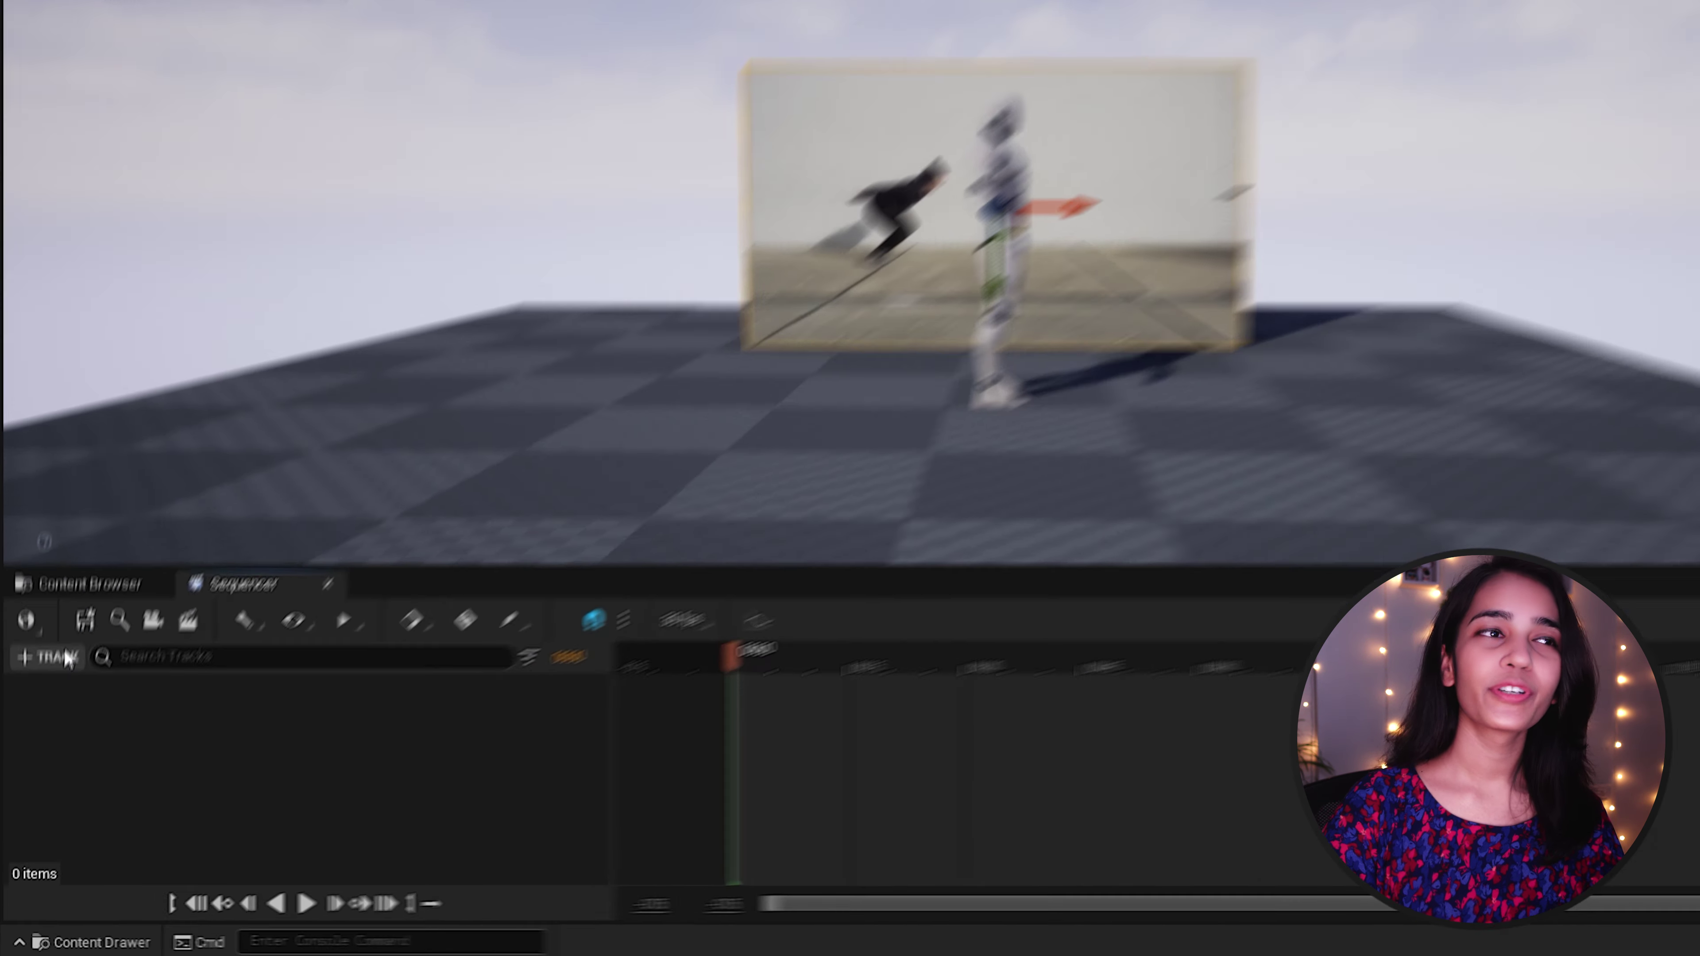
pyautogui.click(47, 706)
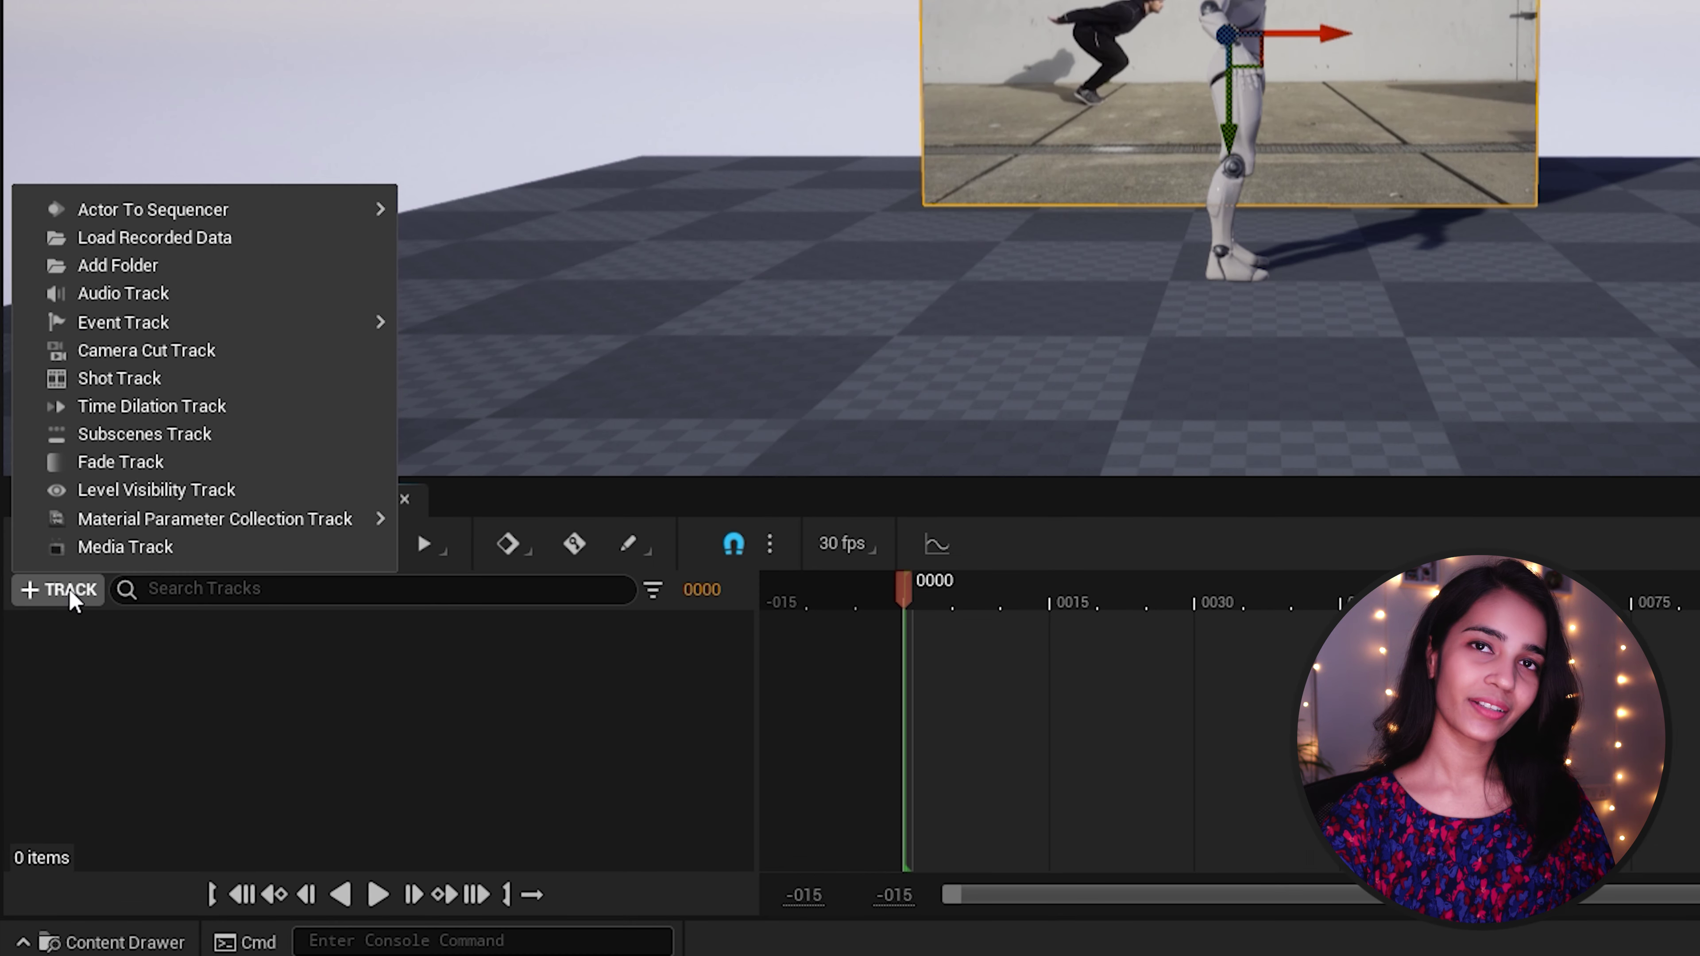
pyautogui.click(131, 554)
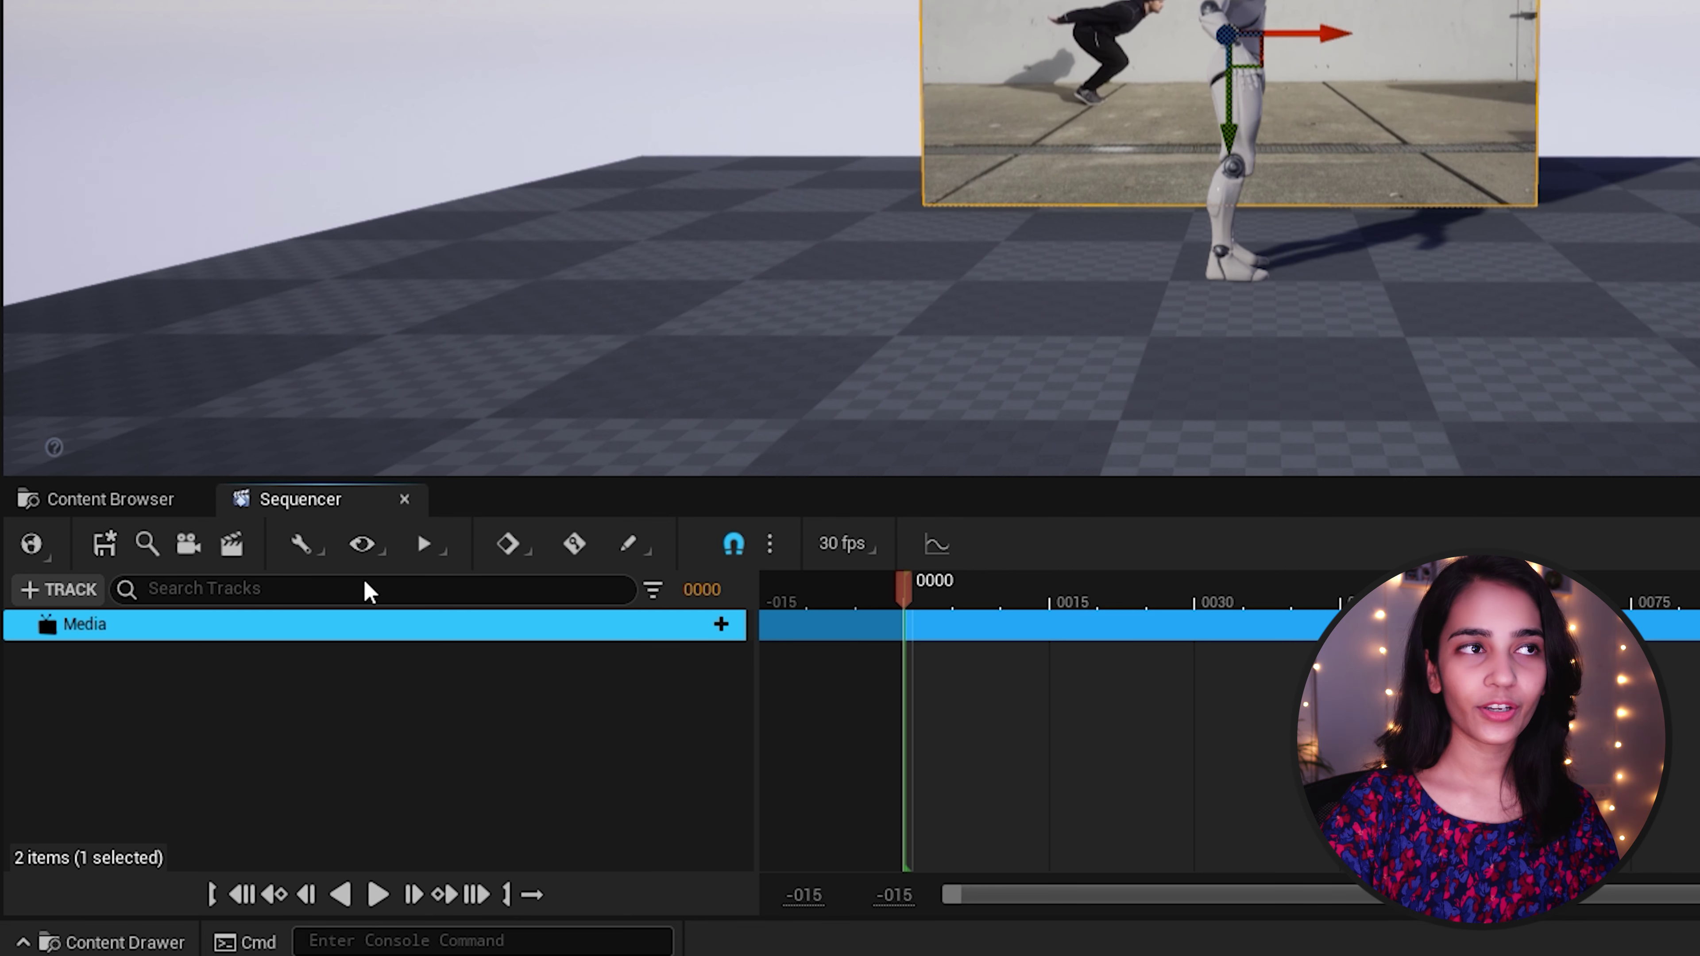
pyautogui.click(722, 628)
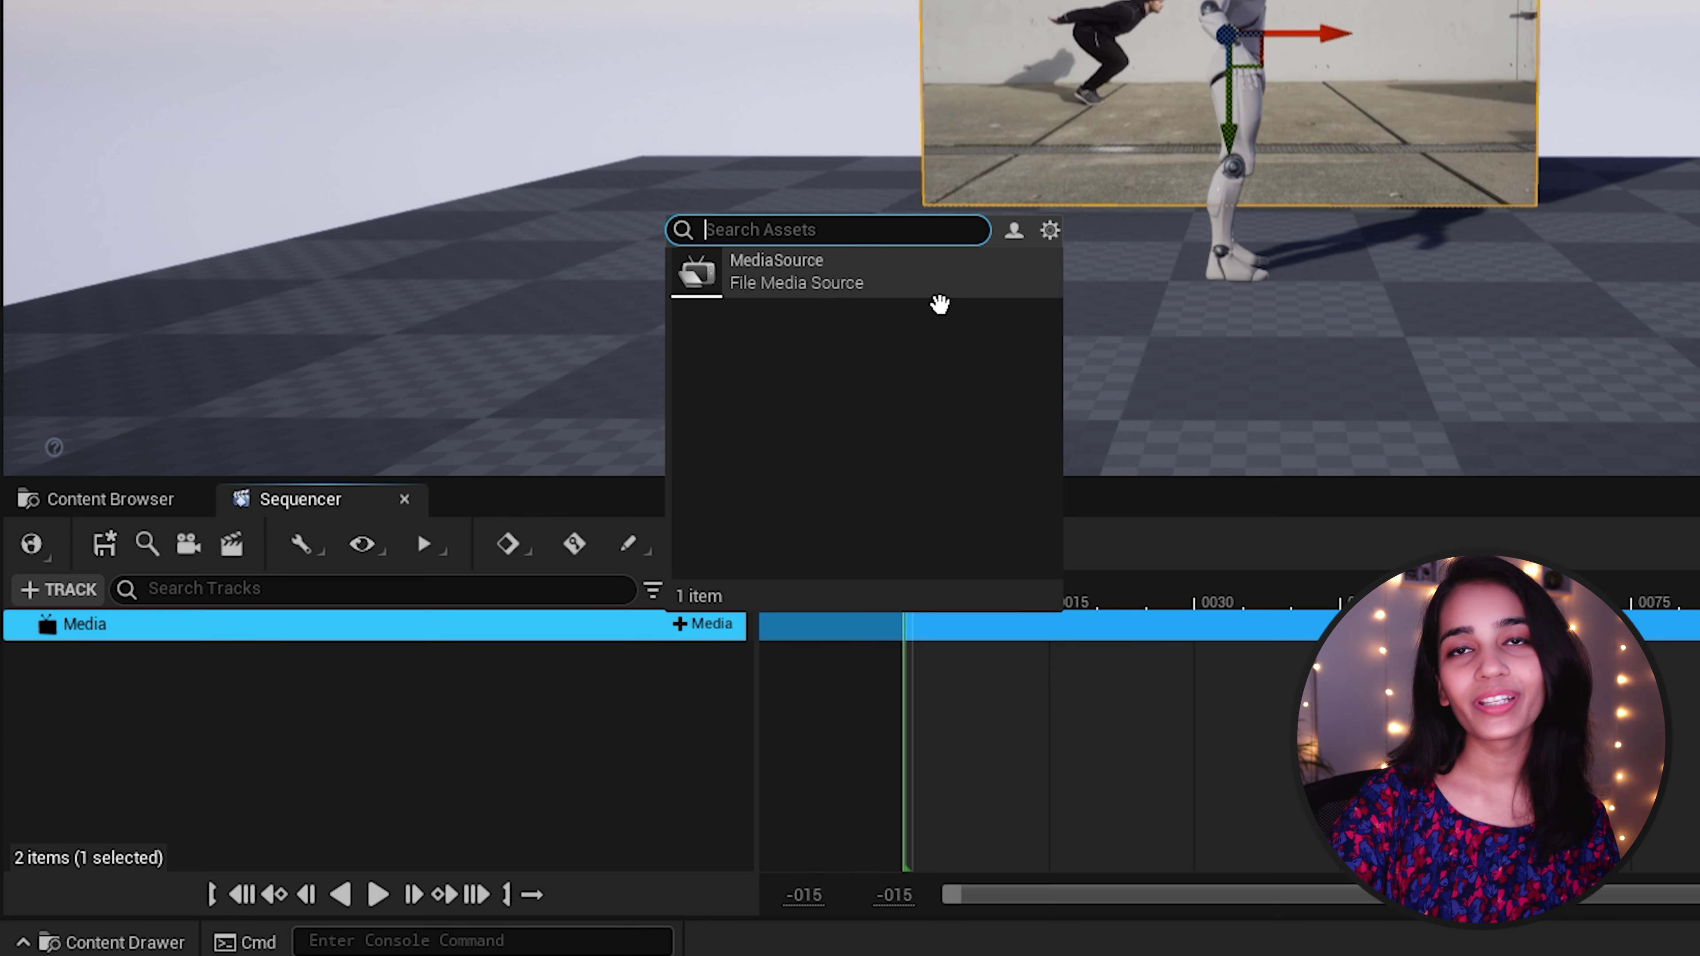
pyautogui.click(950, 295)
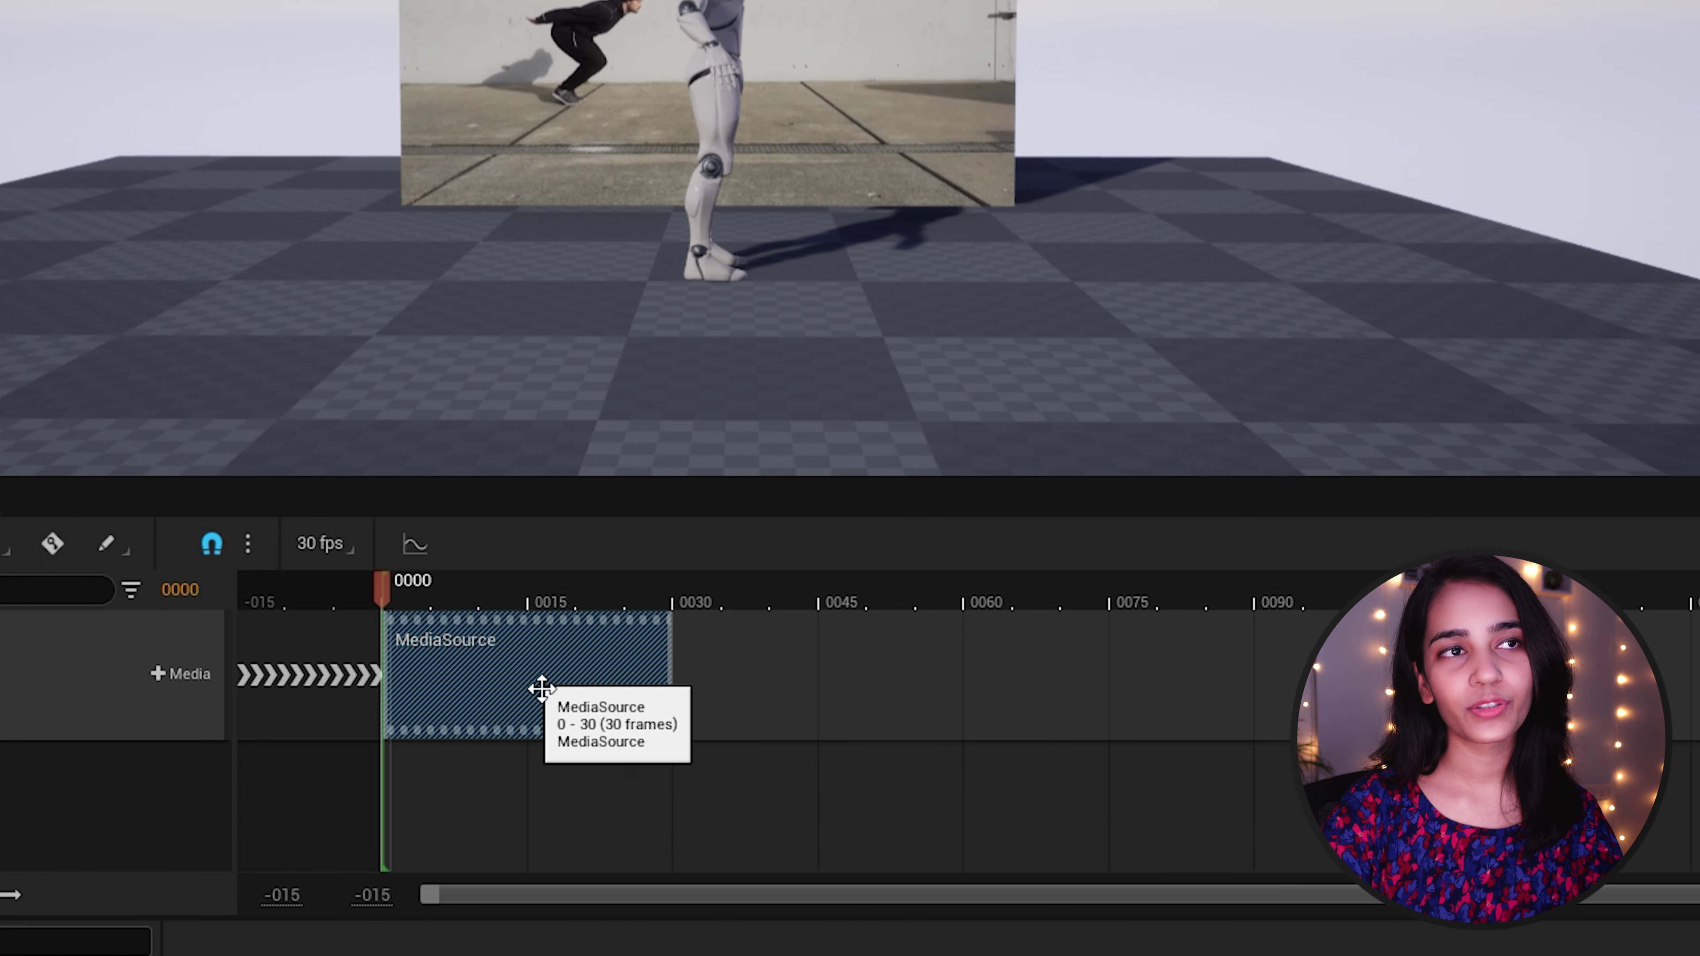
# Step: Set the MediaSource section's Media Texture property to MediaTexture
pyautogui.rightClick(542, 689)
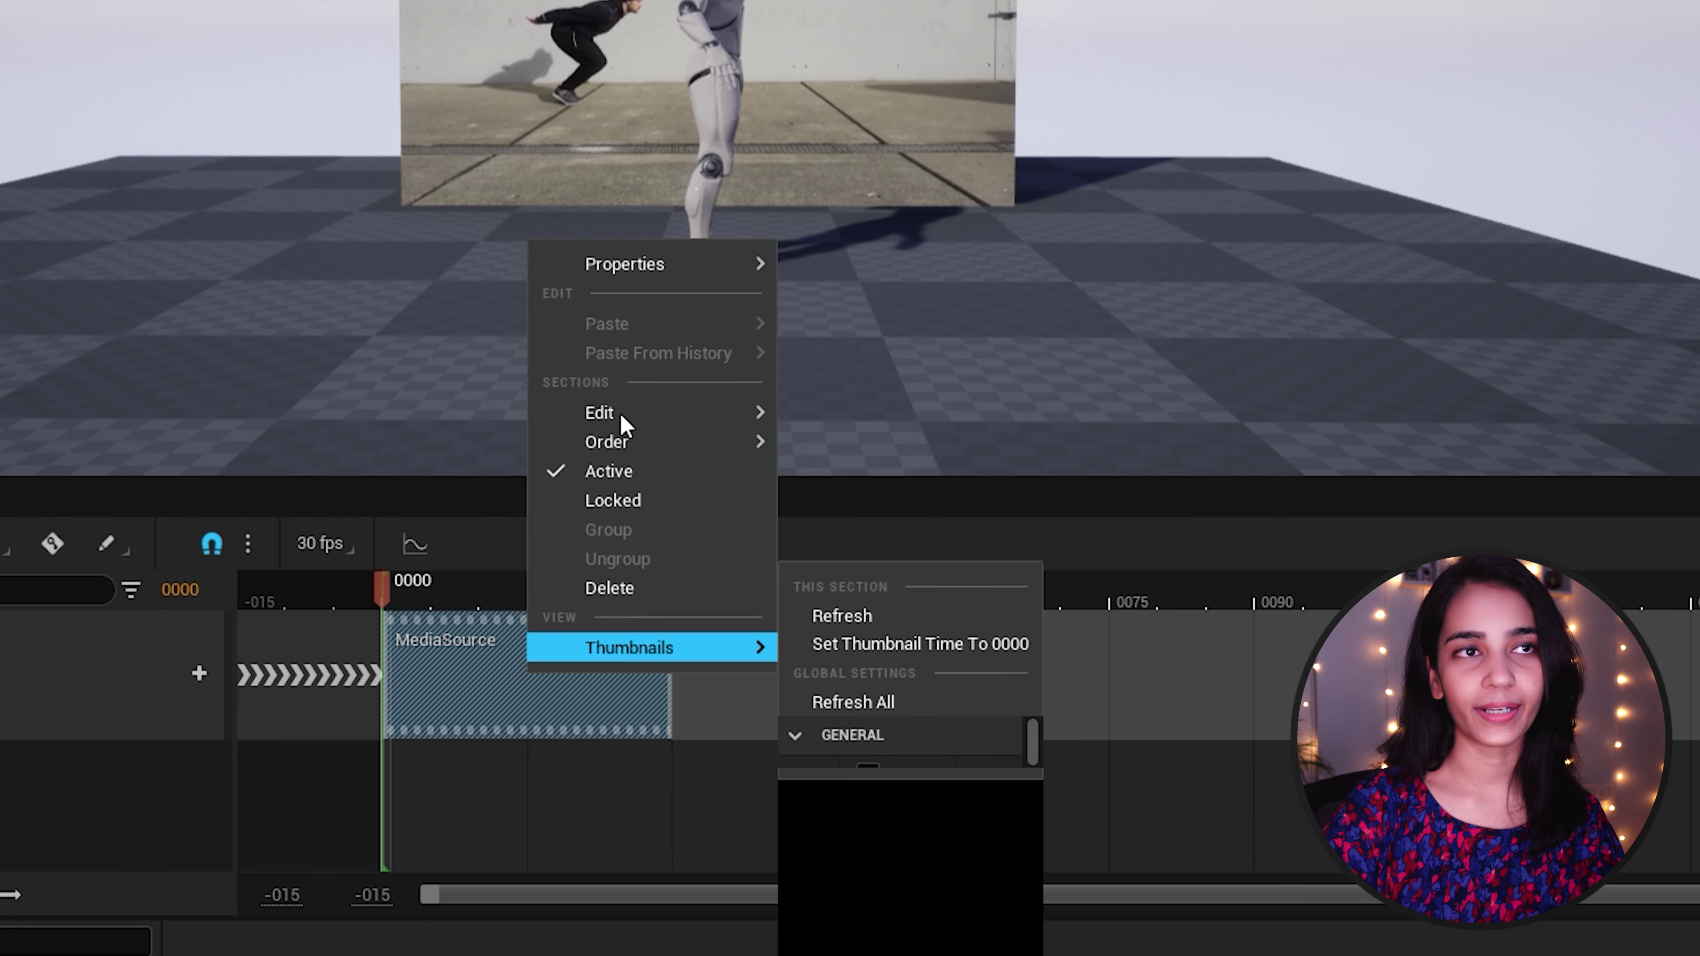
pyautogui.moveTo(689, 272)
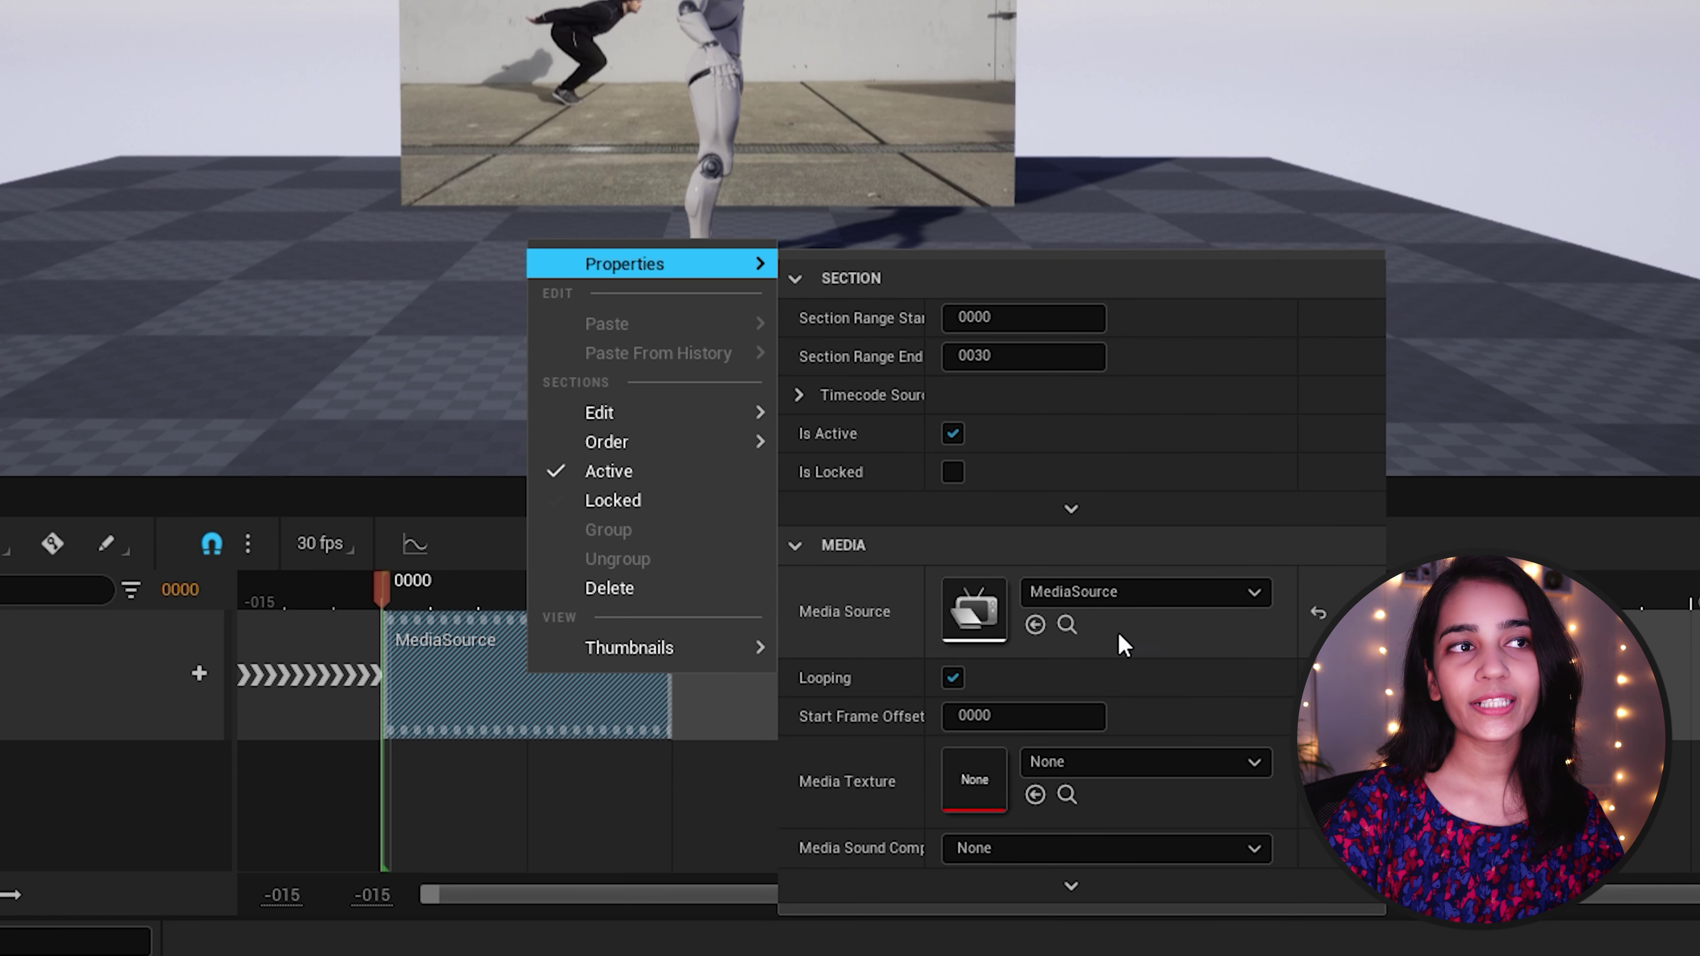
pyautogui.click(1142, 763)
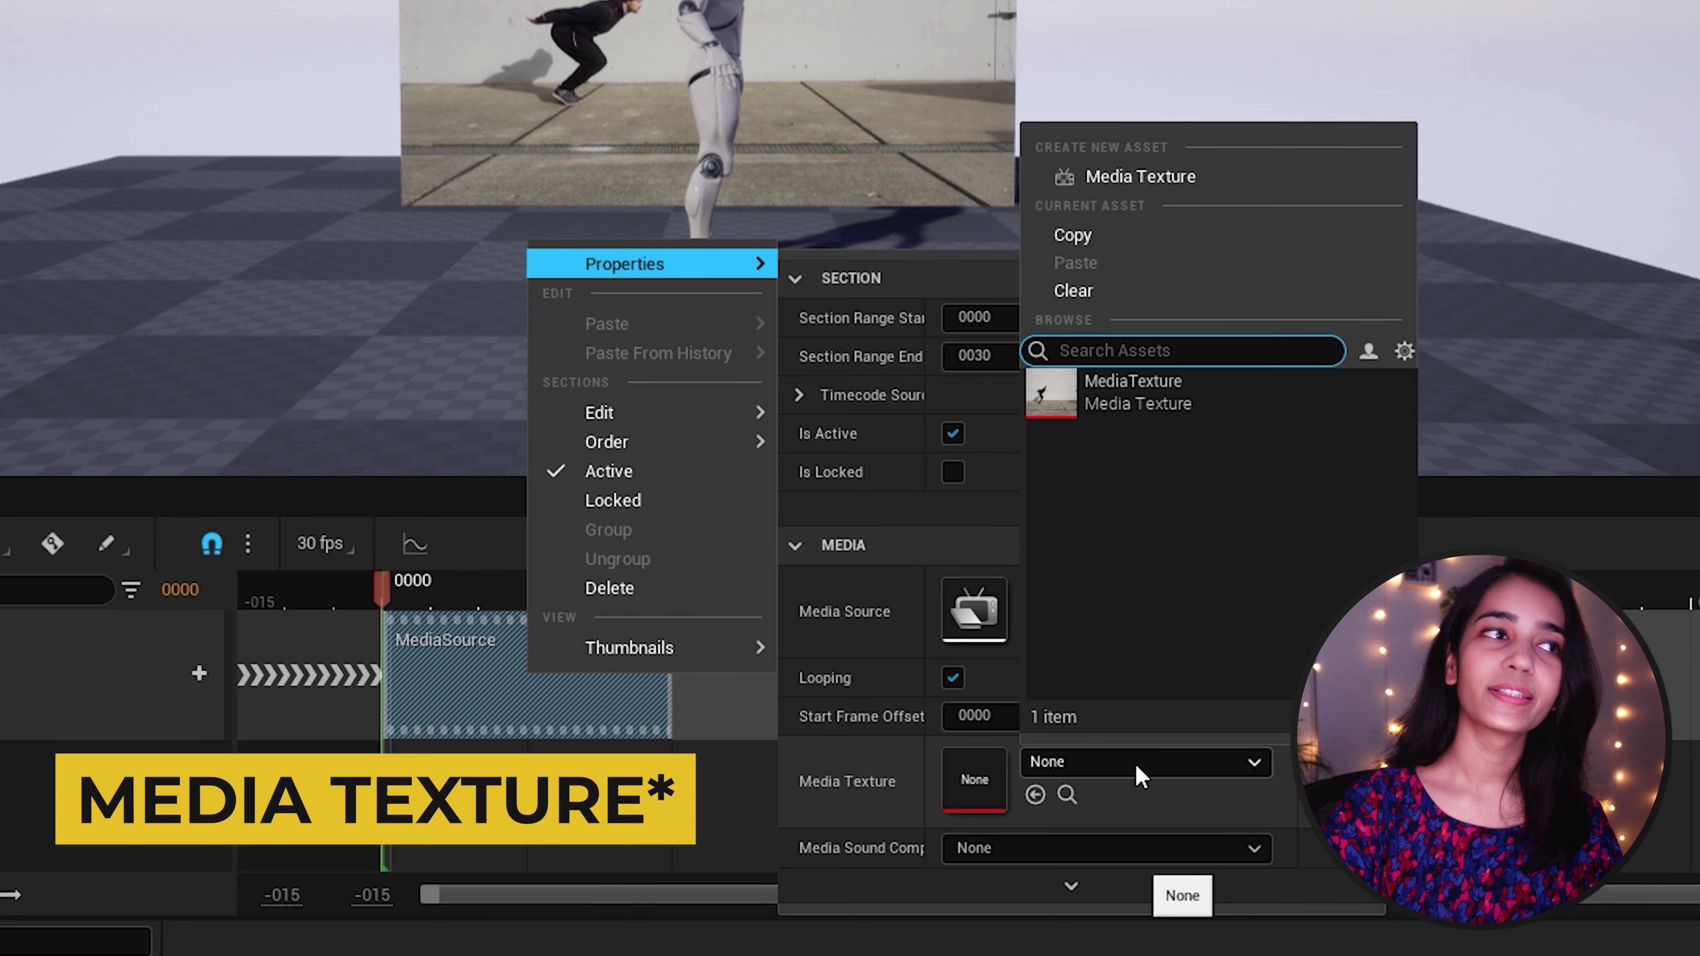
pyautogui.click(1203, 396)
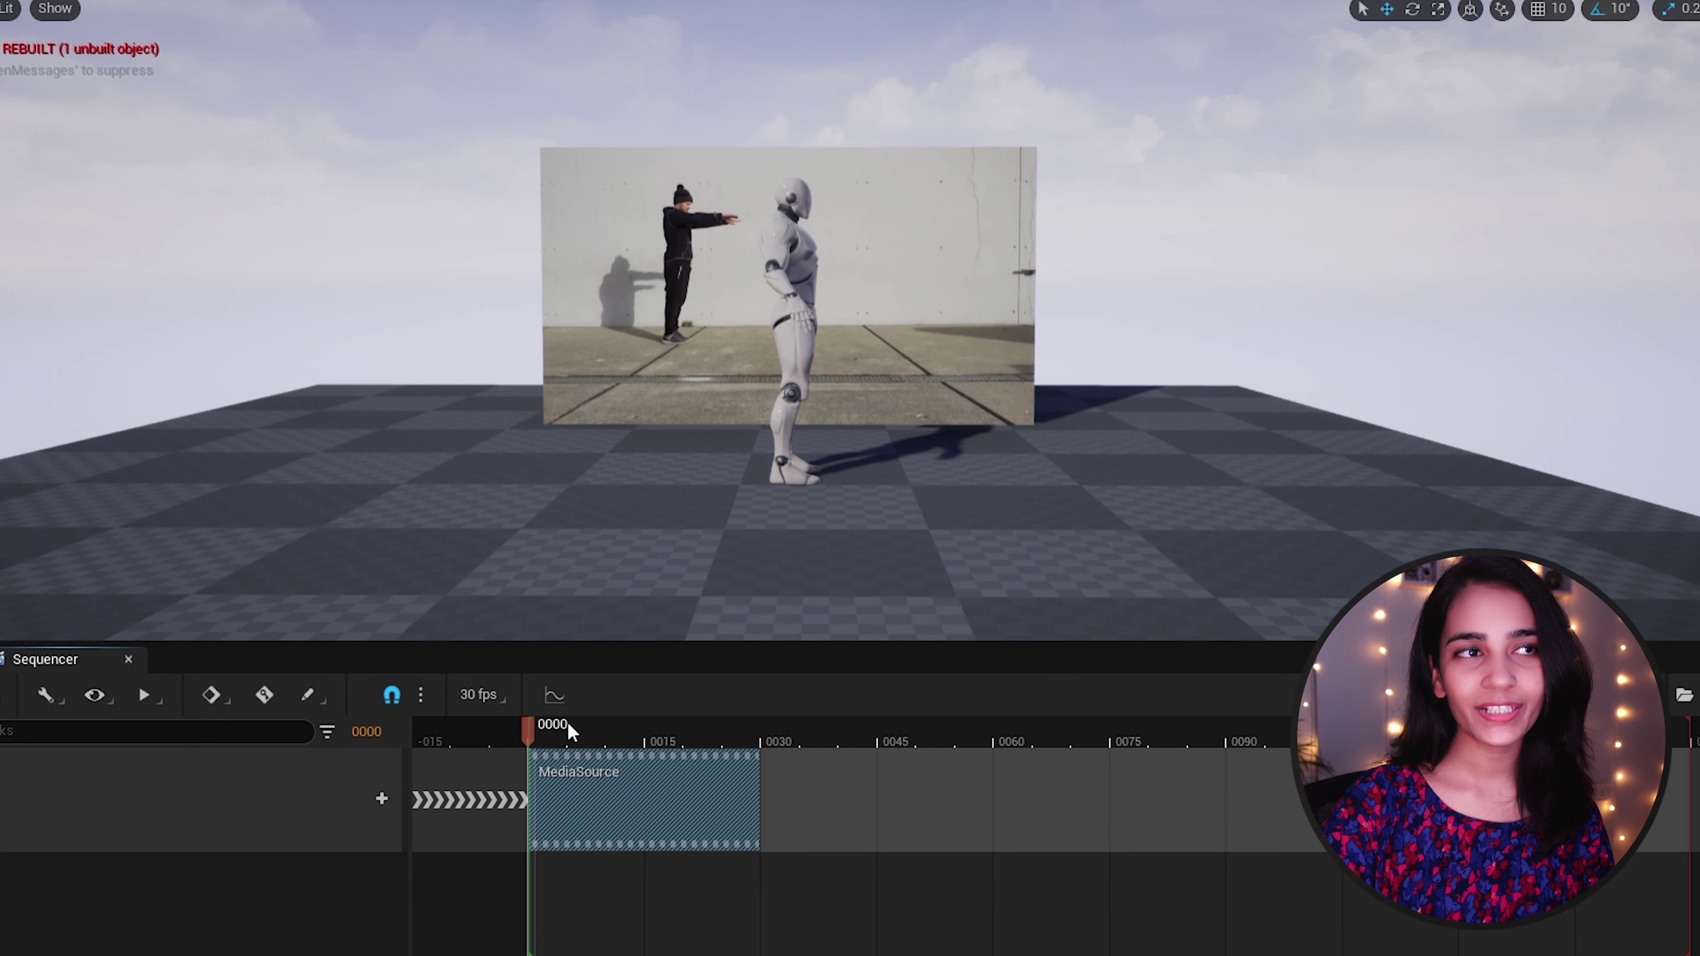
# Step: Scrub to preview the video, then stretch the MediaSource section to 128 frames
pyautogui.moveTo(528, 726)
pyautogui.mouseDown()
pyautogui.moveTo(743, 735)
pyautogui.moveTo(560, 740)
pyautogui.mouseUp()
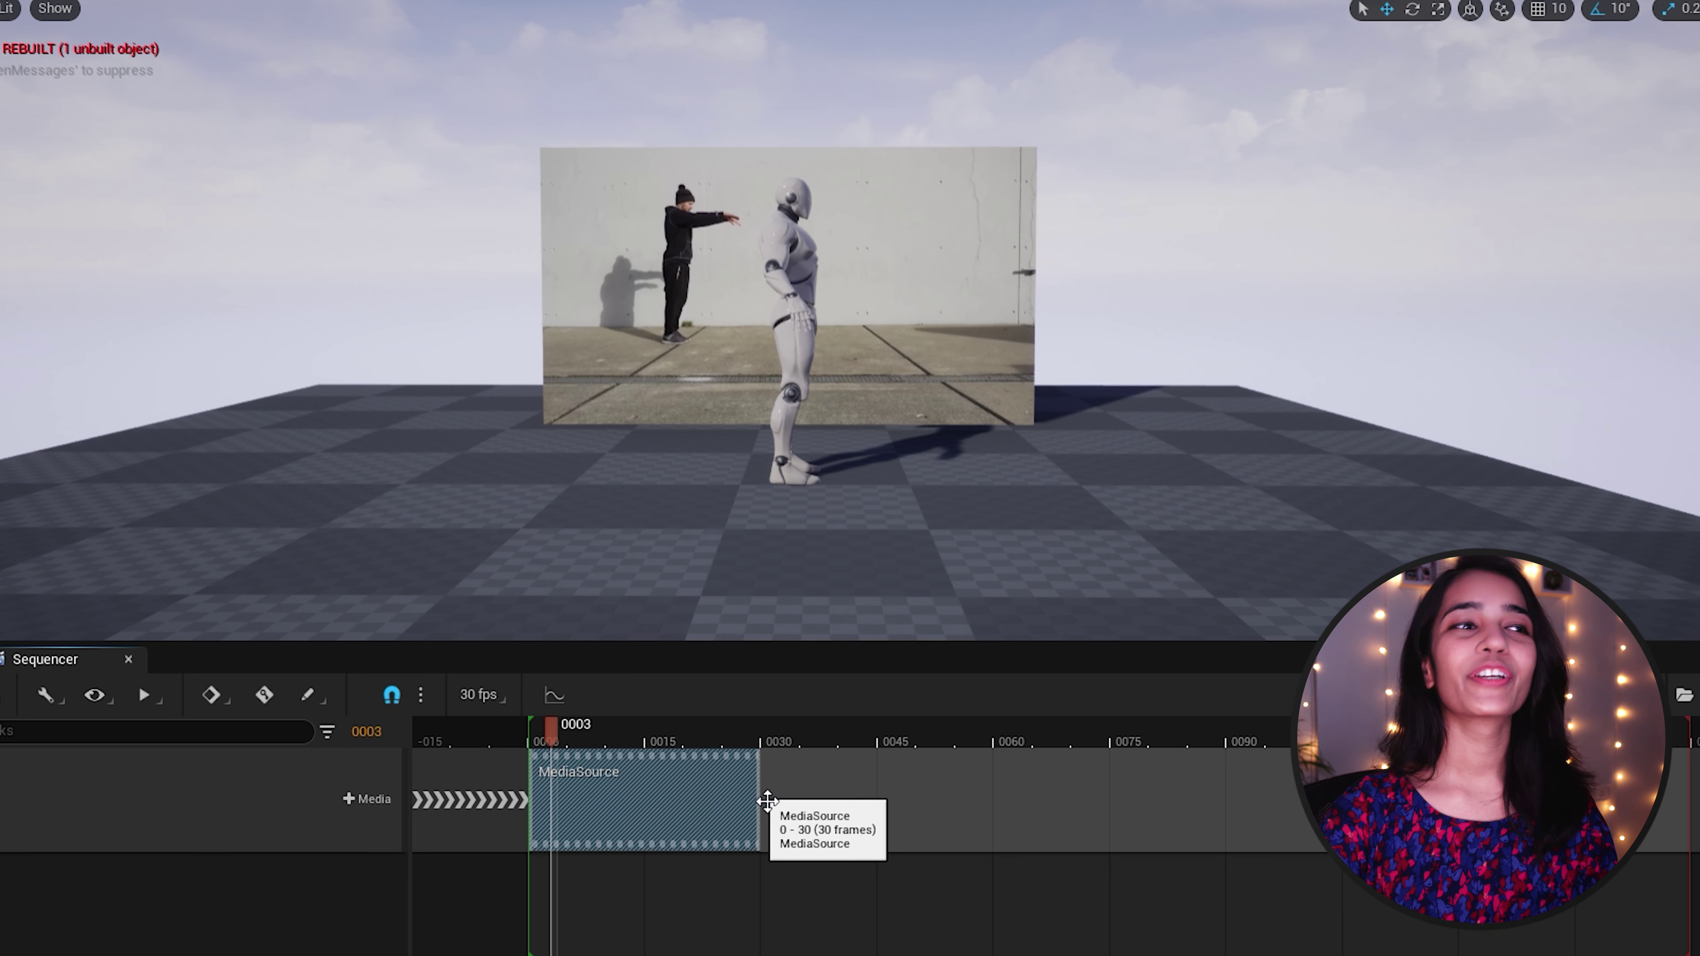
pyautogui.moveTo(759, 801); pyautogui.dragTo(1436, 802)
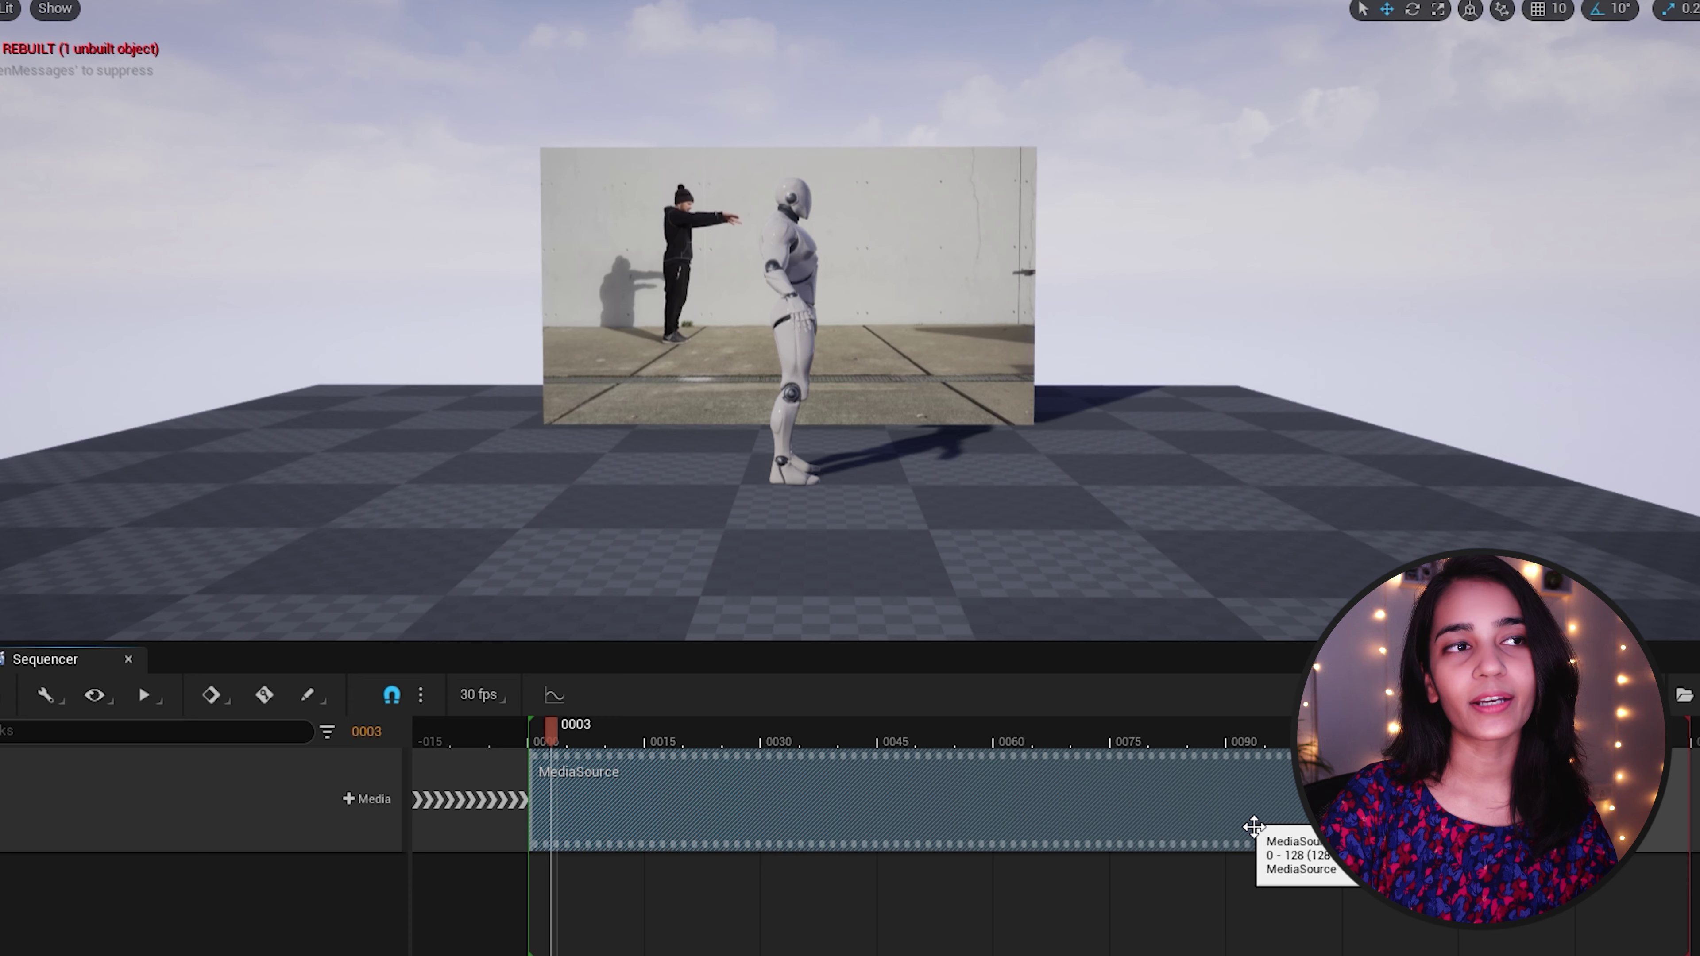
pyautogui.moveTo(1173, 810); pyautogui.dragTo(1066, 813)
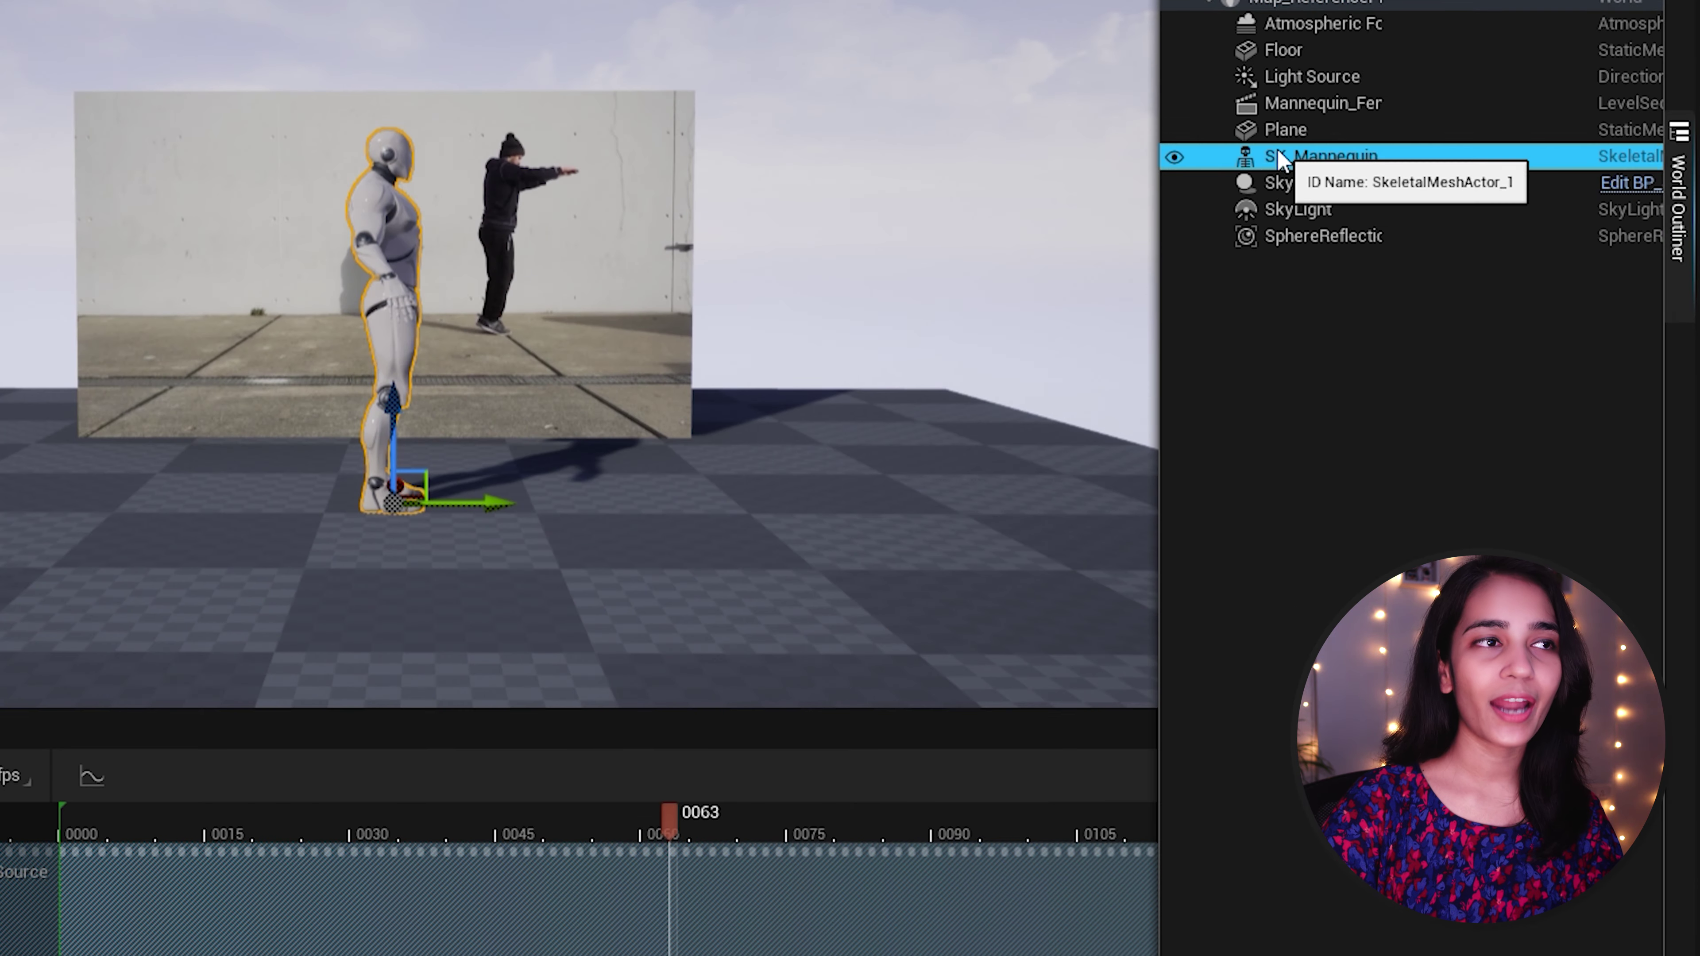
# Step: Drag SK_Mannequin from the World Outliner into Seq_Jump, adding its Mannequin_ControlRig track
pyautogui.moveTo(1278, 160); pyautogui.dragTo(300, 842)
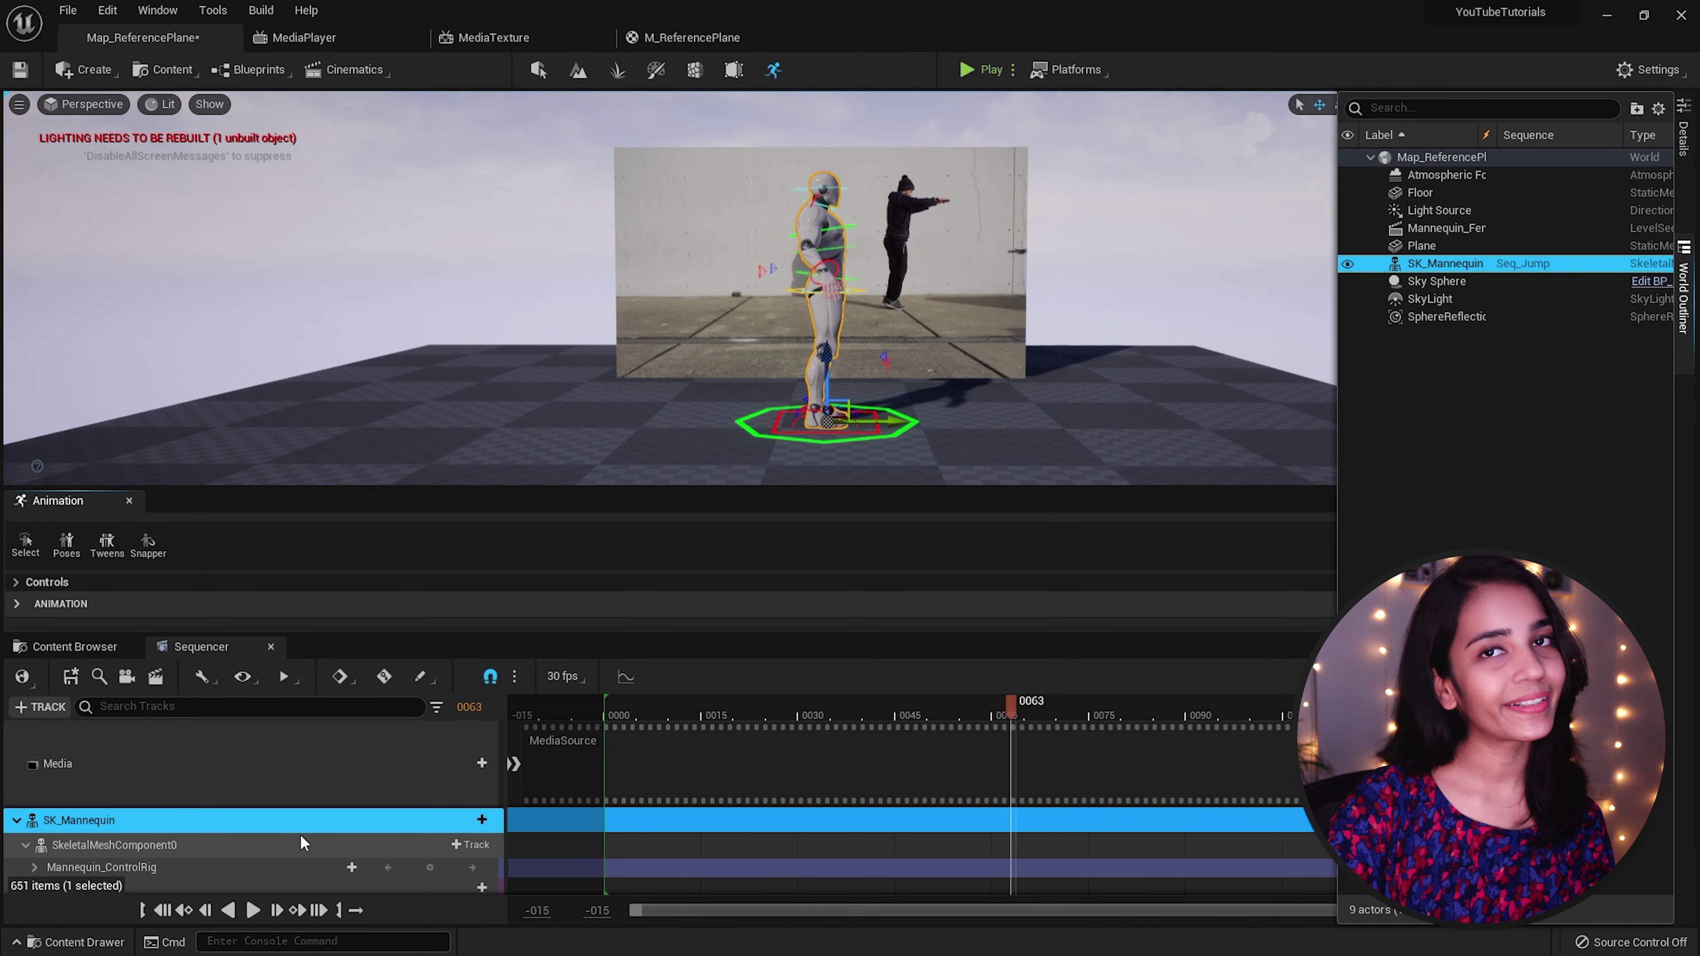